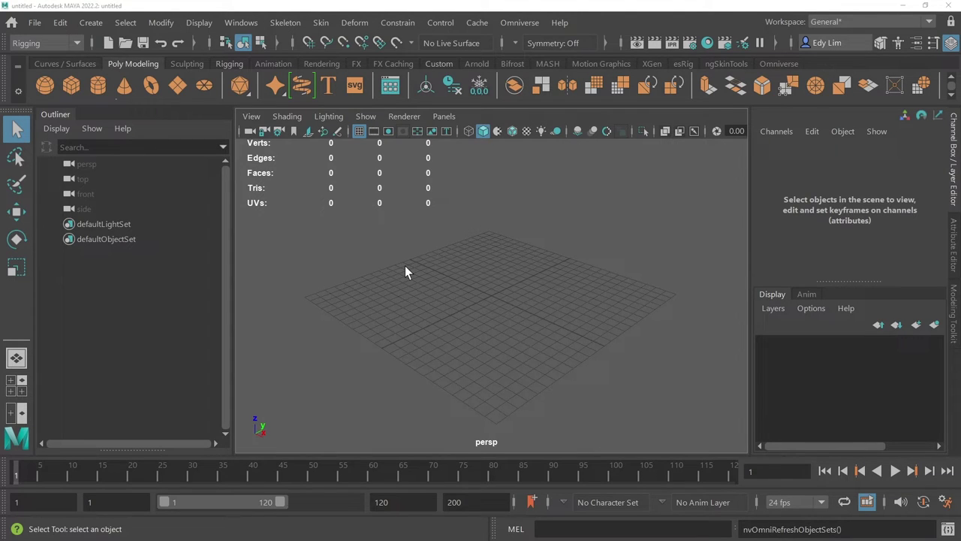
- Open Camila_A2F.usd from the A2F folder through Omniverse > USD > Open USD
left_click(517, 28)
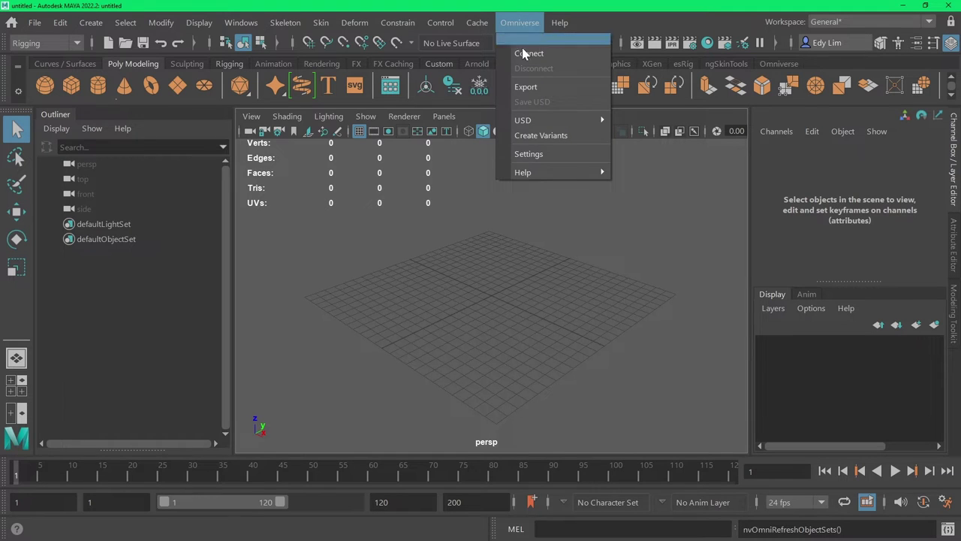
mouse_move(542, 119)
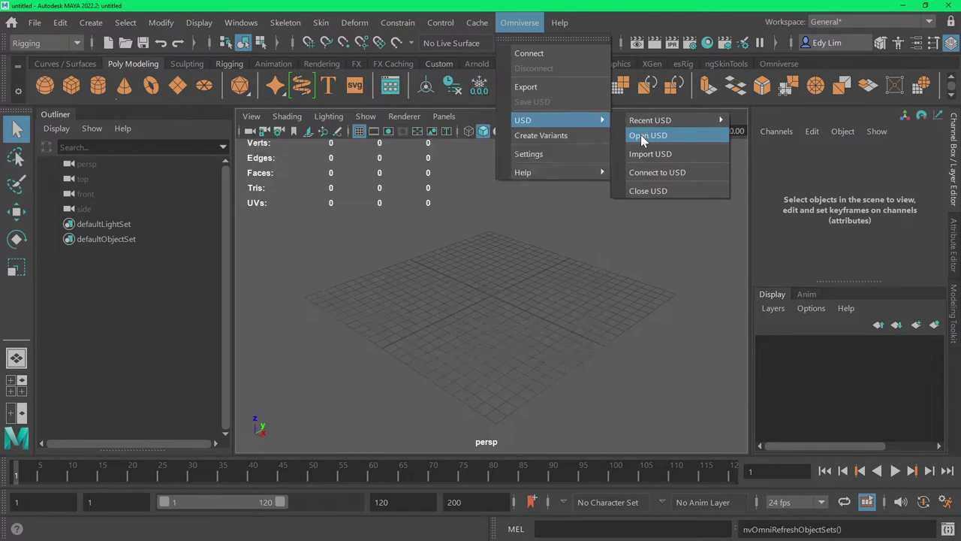
left_click(642, 135)
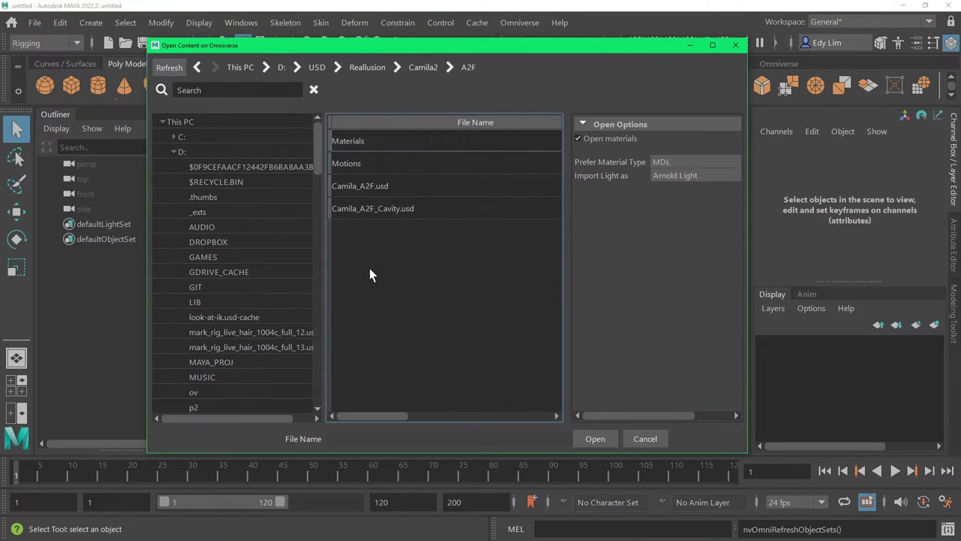
left_click(353, 189)
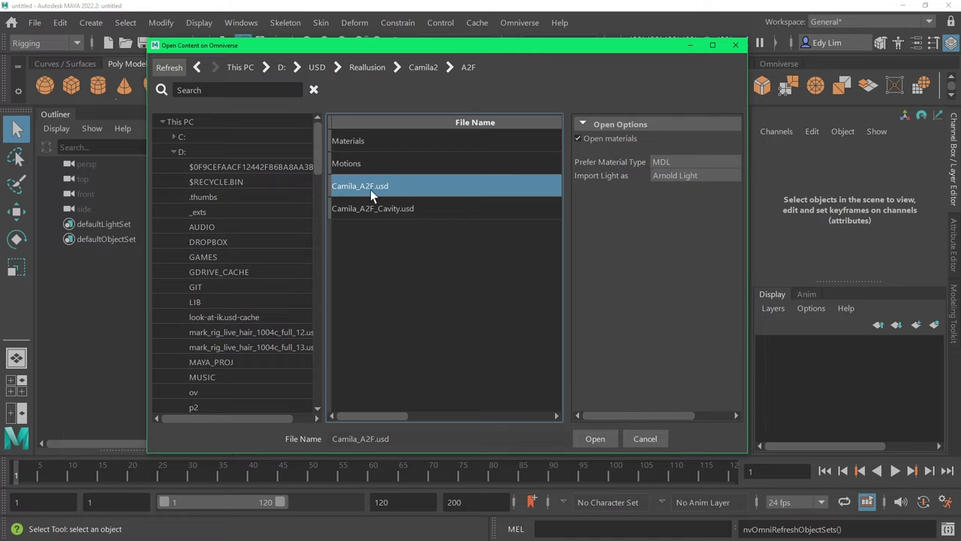
left_click(595, 439)
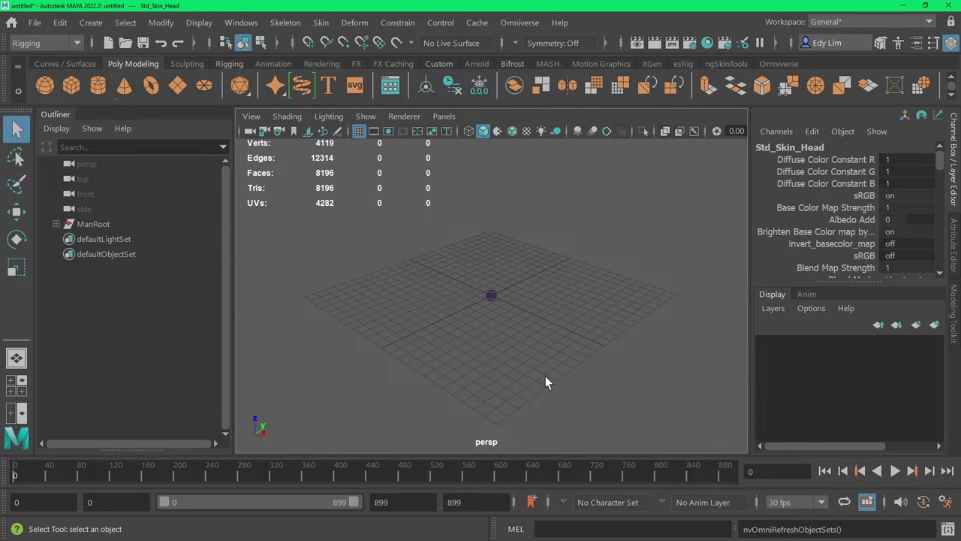
key("a")
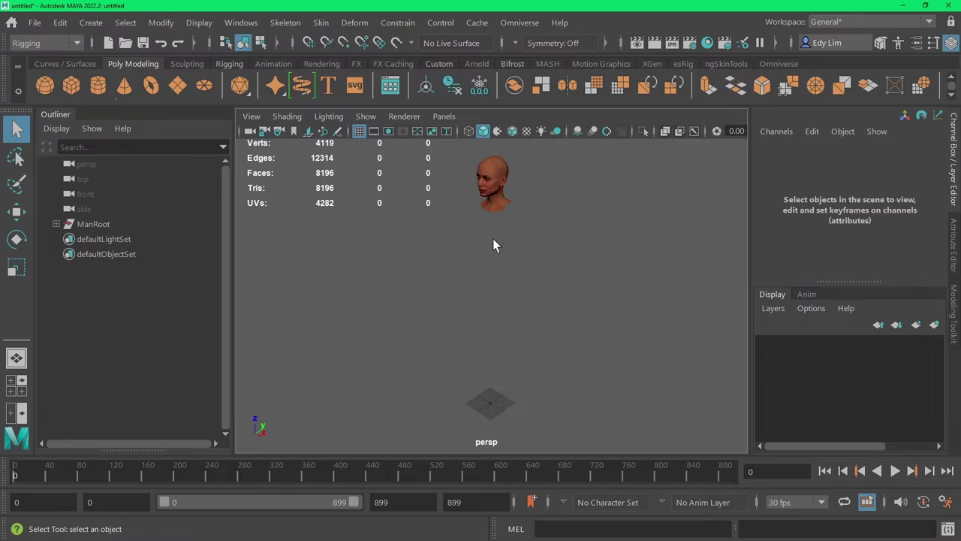
left_click(501, 181)
key("f")
left_click_drag(382, 344, 356, 317, "alt")
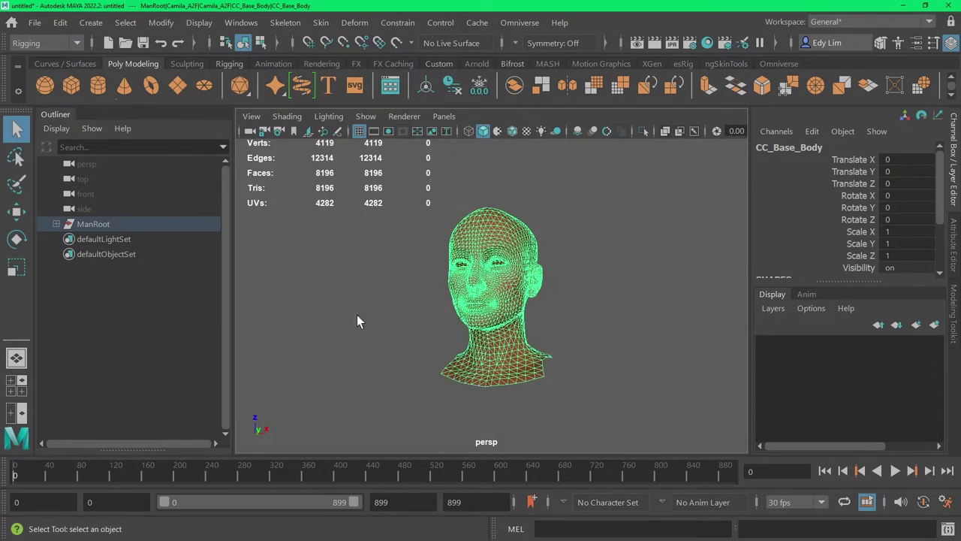
scroll(355, 317, "up", 5)
scroll(290, 280, "down", 4)
left_click_drag(290, 281, 528, 251, "alt")
scroll(670, 288, "up", 6)
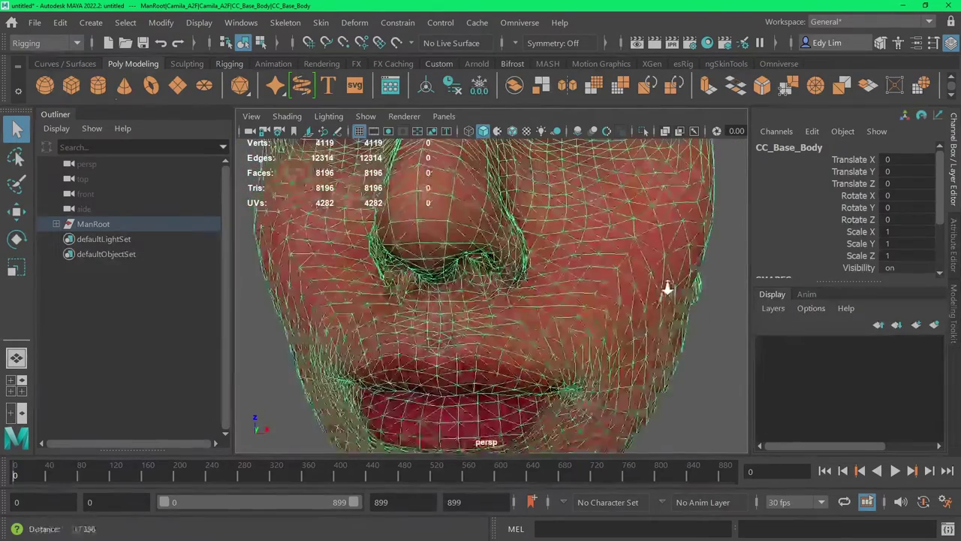
left_click_drag(669, 287, 575, 316, "alt")
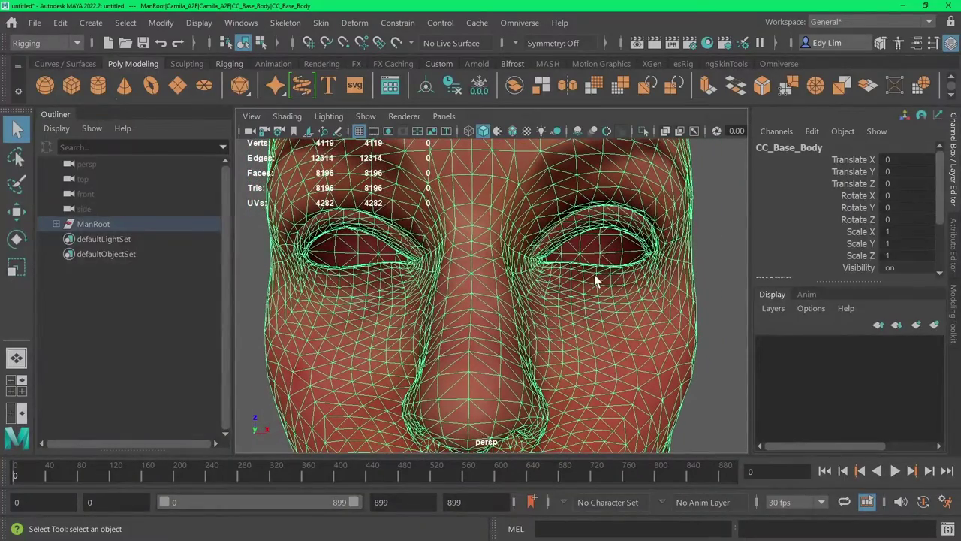
scroll(600, 266, "up", 8)
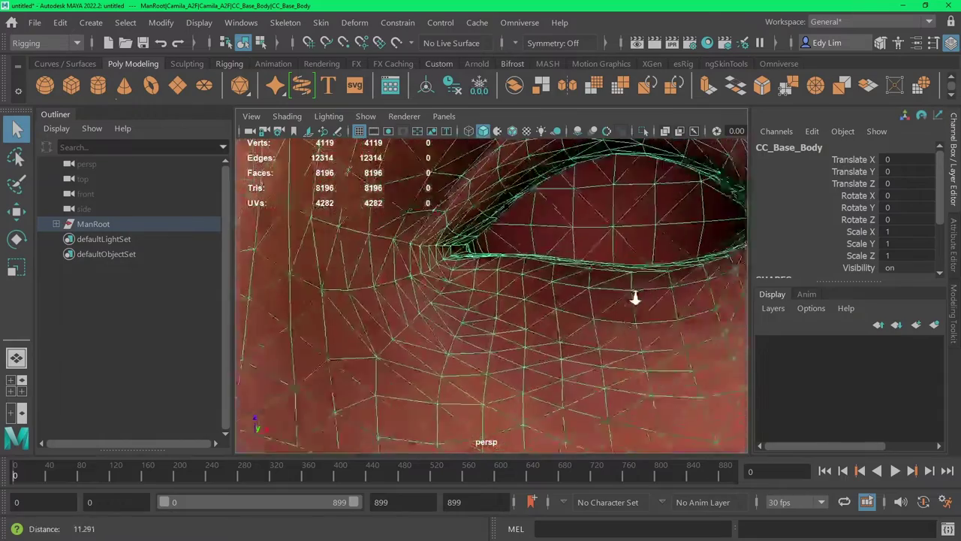
scroll(635, 299, "down", 2)
middle_click_drag(633, 300, 593, 259, "alt")
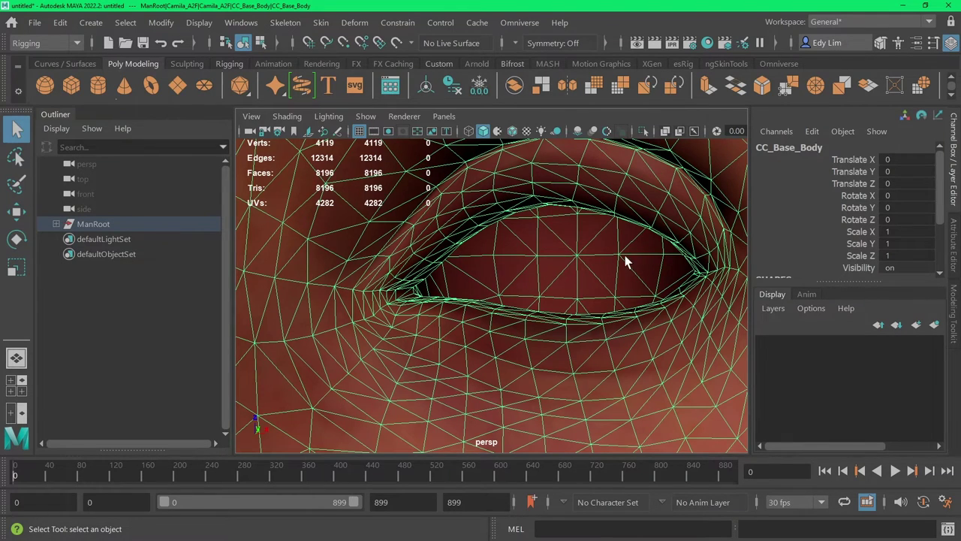
scroll(571, 263, "down", 8)
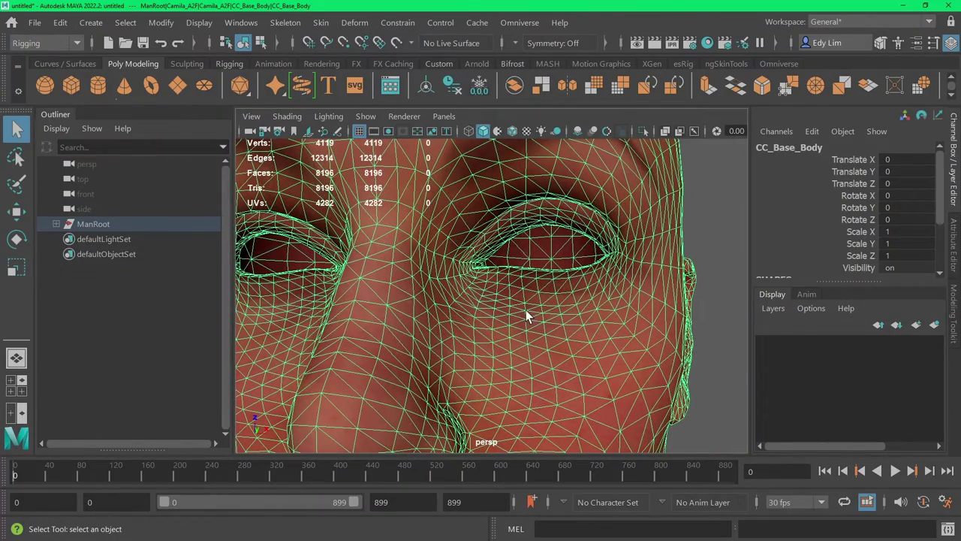
left_click_drag(438, 312, 442, 306, "alt")
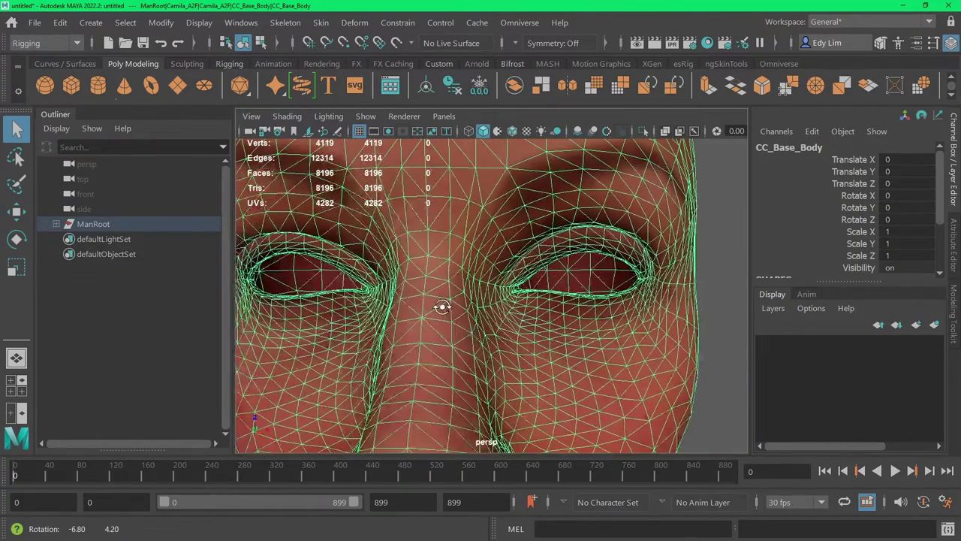
- Expand the ManRoot hierarchy and set the skinCluster_CC_Base_Body Envelope to 0
left_click(60, 224)
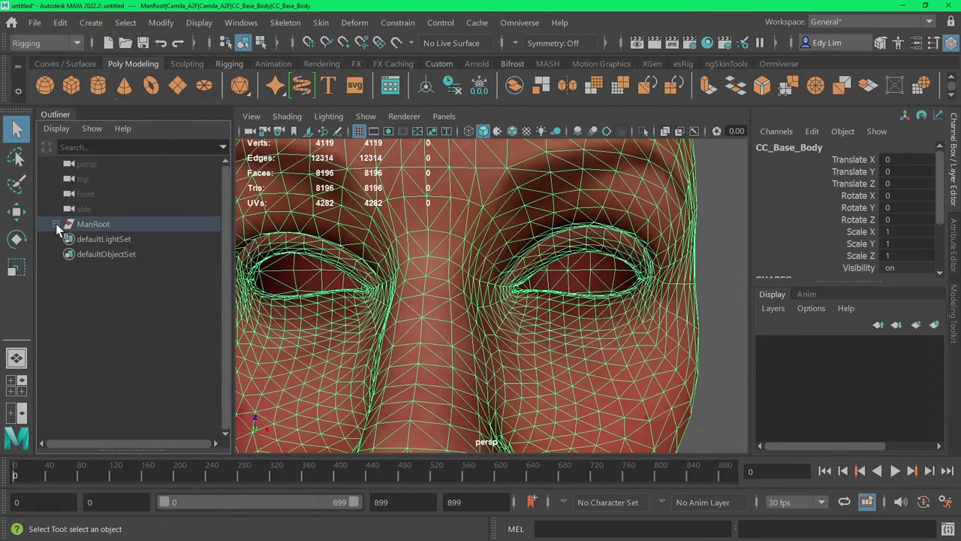
left_click(55, 224)
left_click(65, 239)
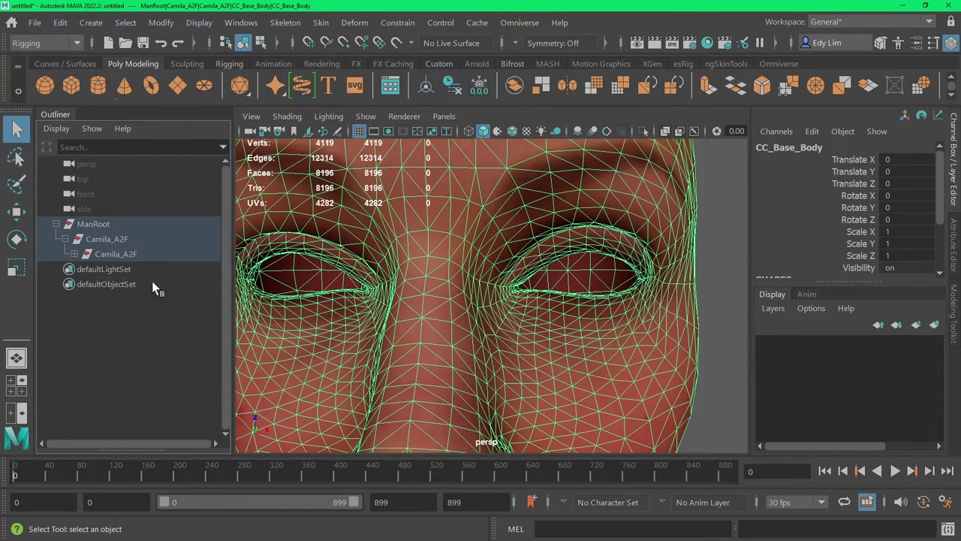
left_click(74, 254)
scroll(822, 259, "down", 3)
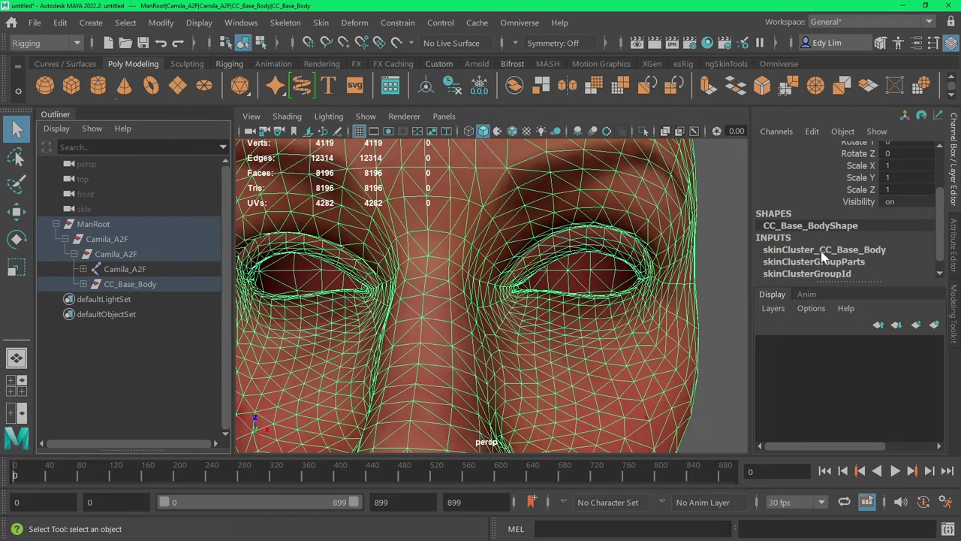
left_click(856, 251)
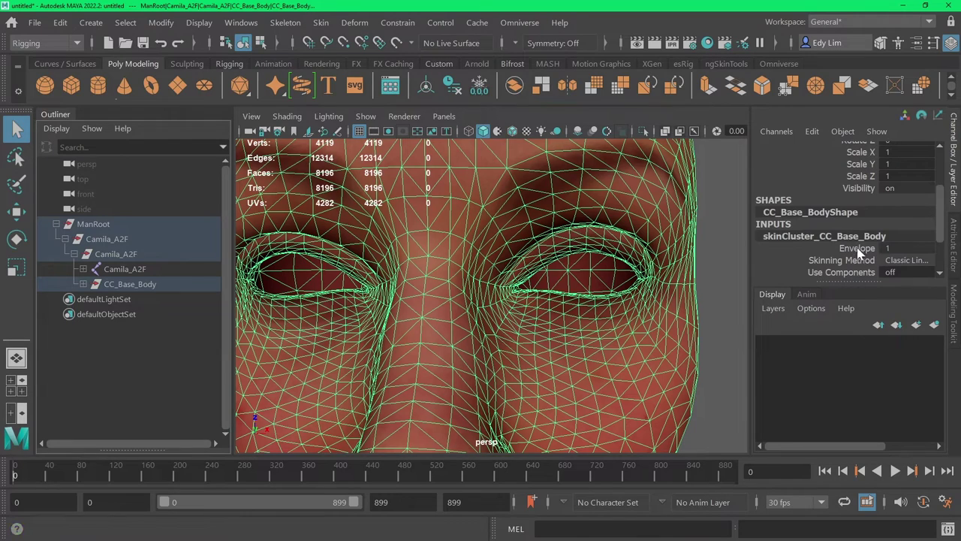
left_click(857, 248)
middle_click_drag(885, 265, 346, 326)
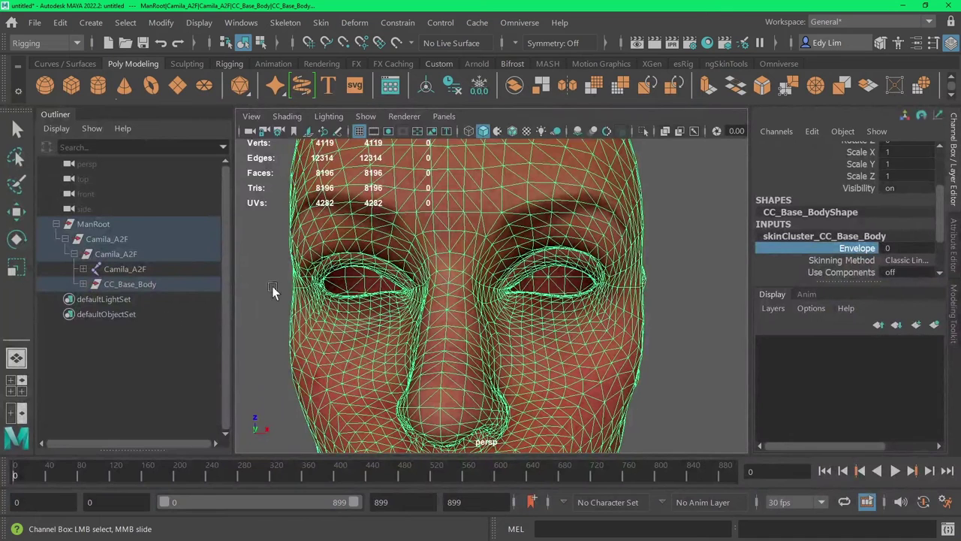
- Move CC_Base_Body to the top level of the Outliner and delete ManRoot
left_click(83, 284)
left_click(143, 300)
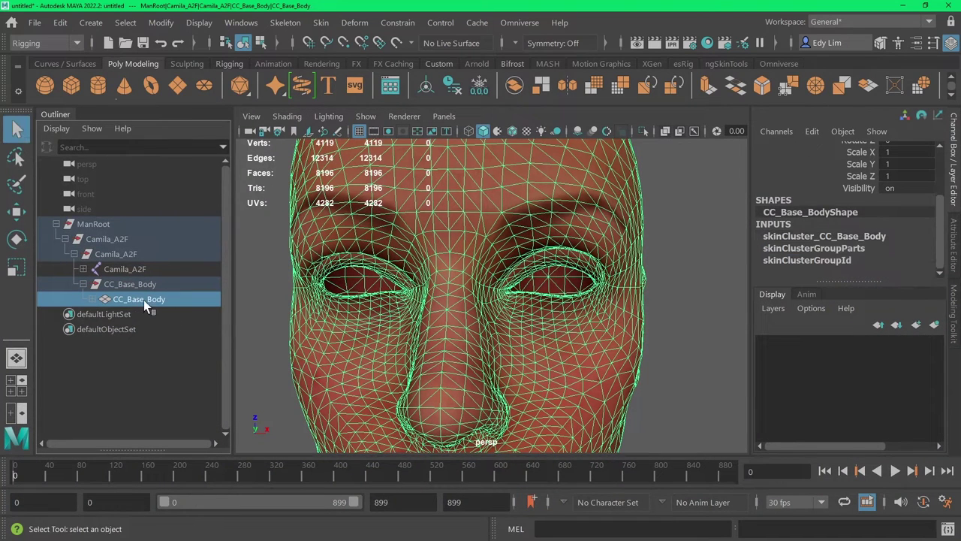
left_click_drag(144, 300, 120, 280)
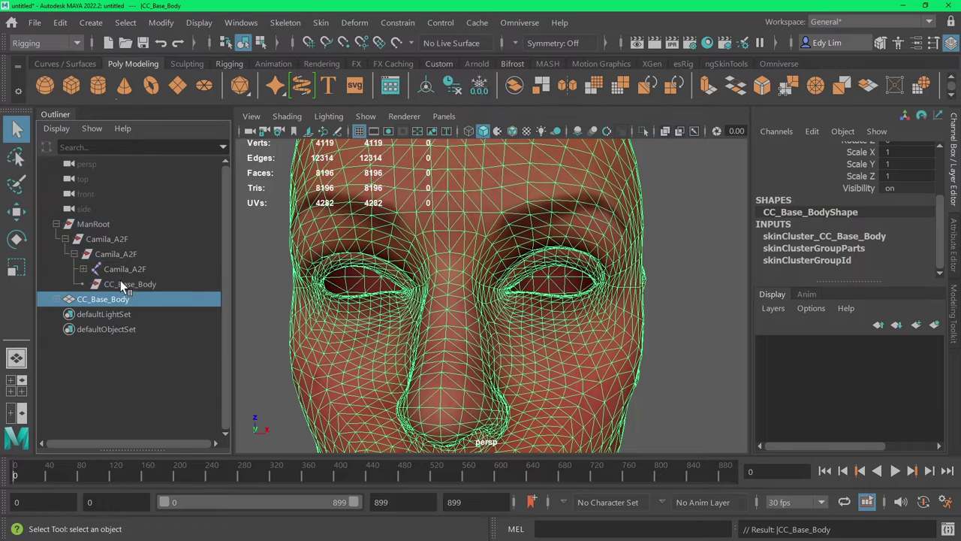
left_click(56, 223)
left_click(106, 224)
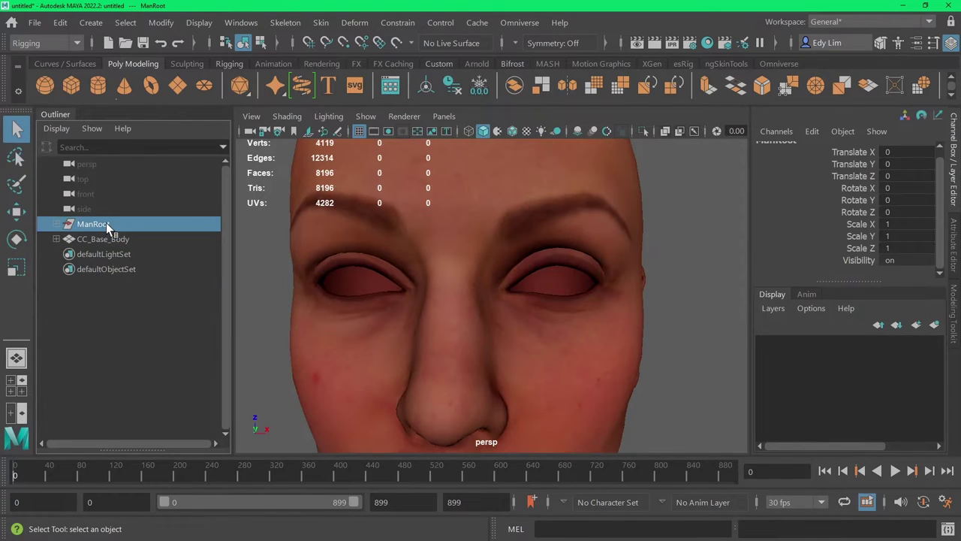
key("Delete")
- Select the CC_Base_Body mesh and frame the face around the eye
left_click(101, 224)
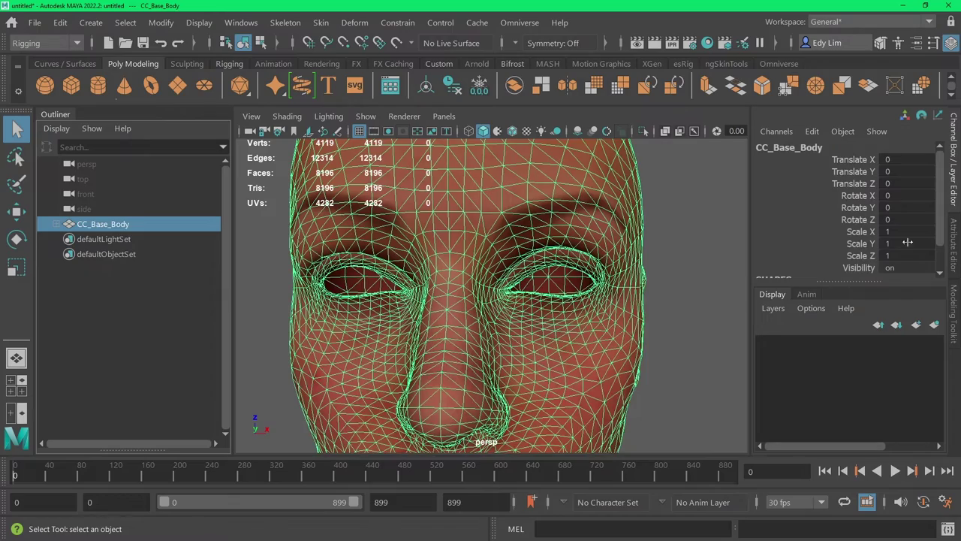
scroll(850, 244, "down", 1)
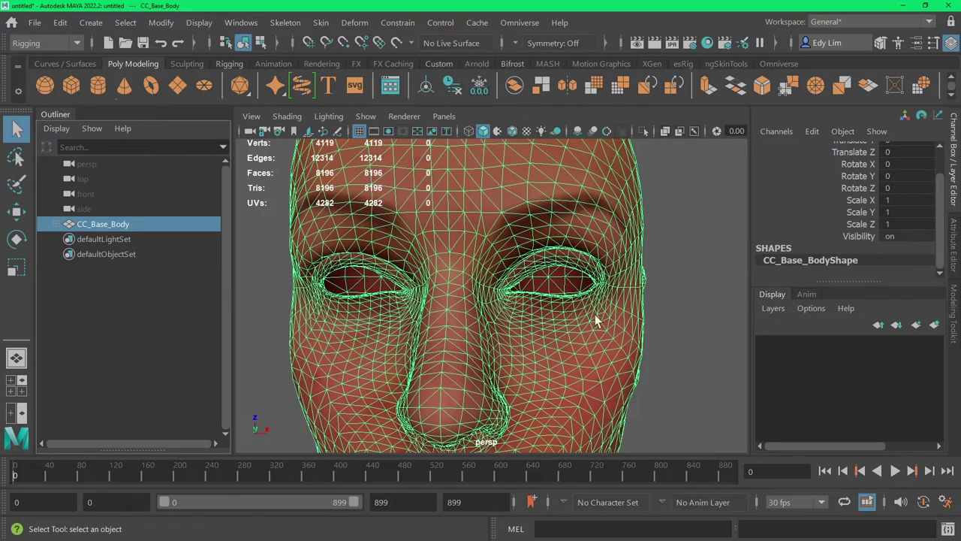
scroll(595, 314, "up", 10)
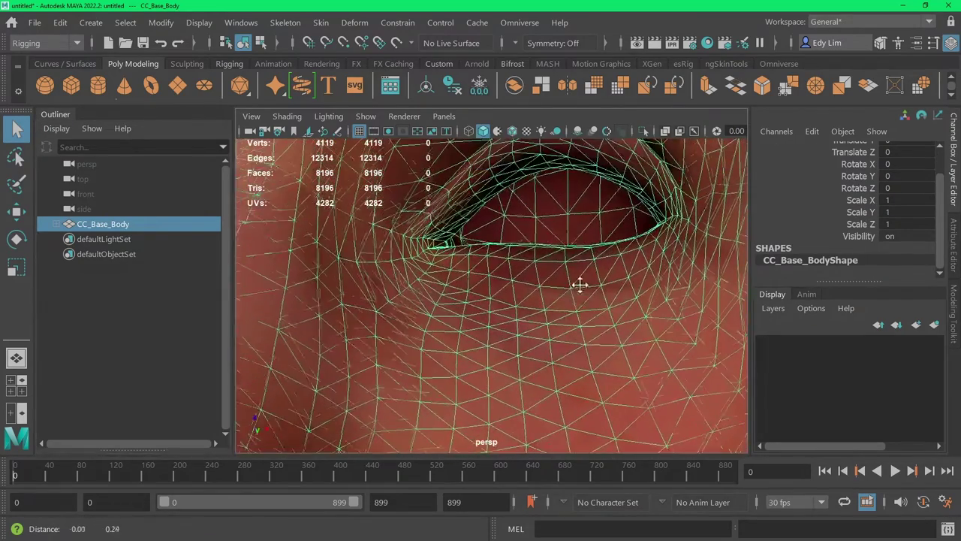
scroll(580, 284, "down", 2)
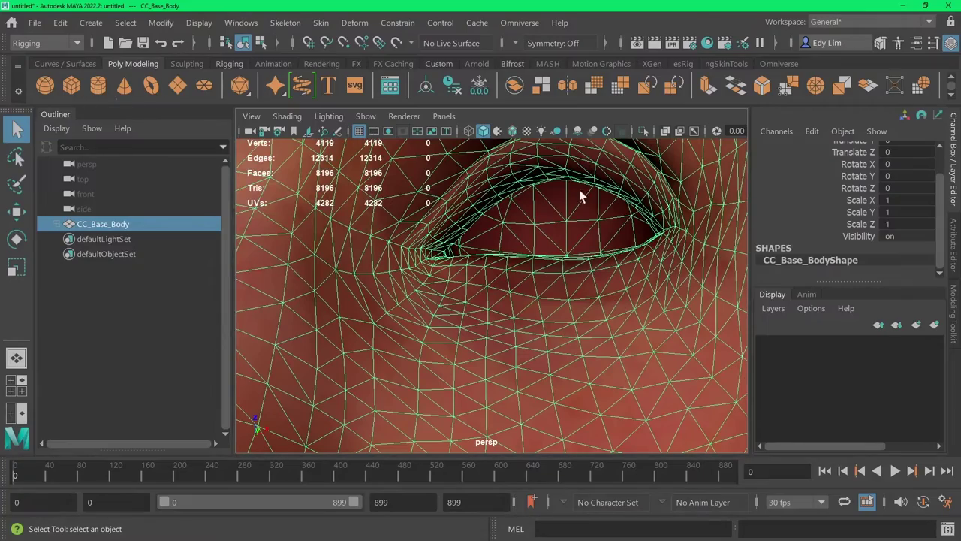
left_click_drag(515, 333, 536, 317, "alt")
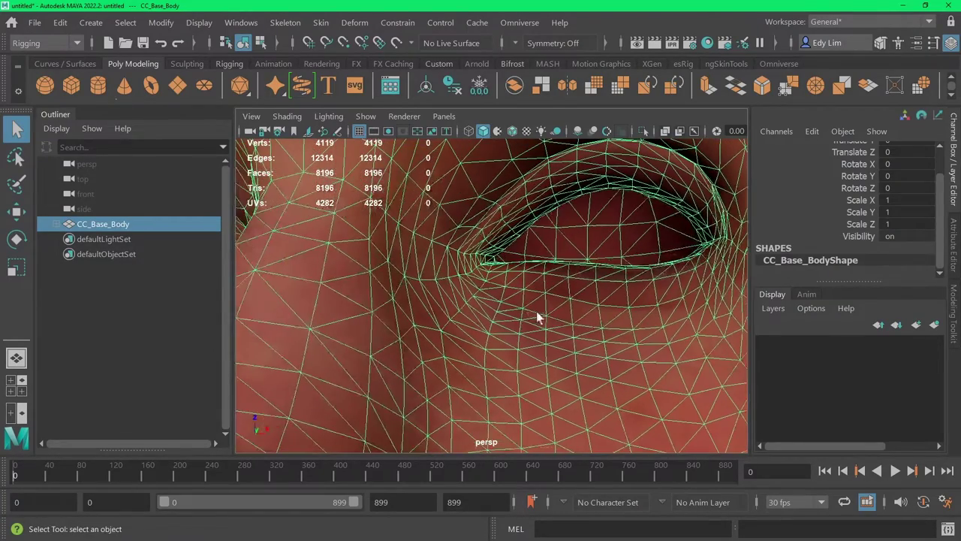
left_click_drag(633, 289, 604, 324, "alt")
scroll(635, 326, "down", 8)
- Switch to face selection, pick faces inside the eye opening and grow them twice
right_click(573, 304)
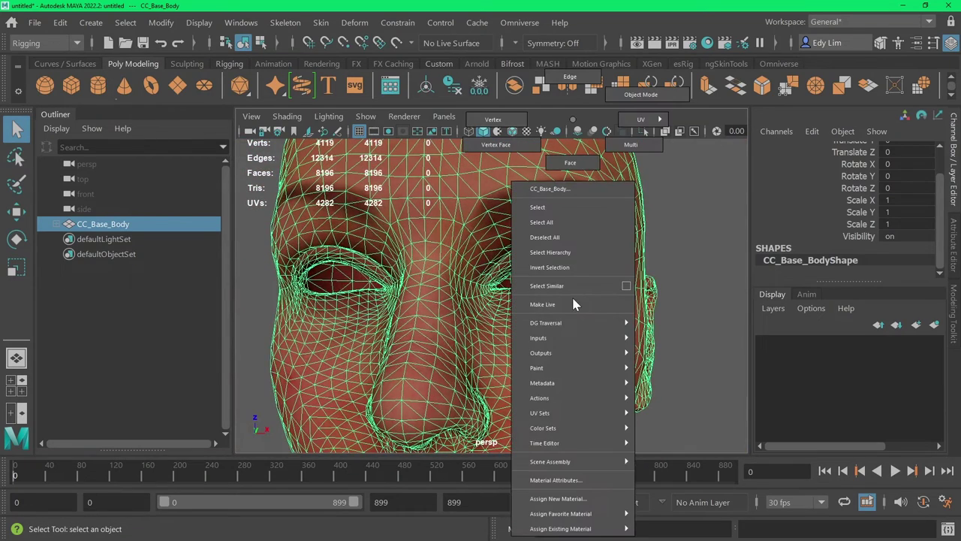
left_click(573, 163)
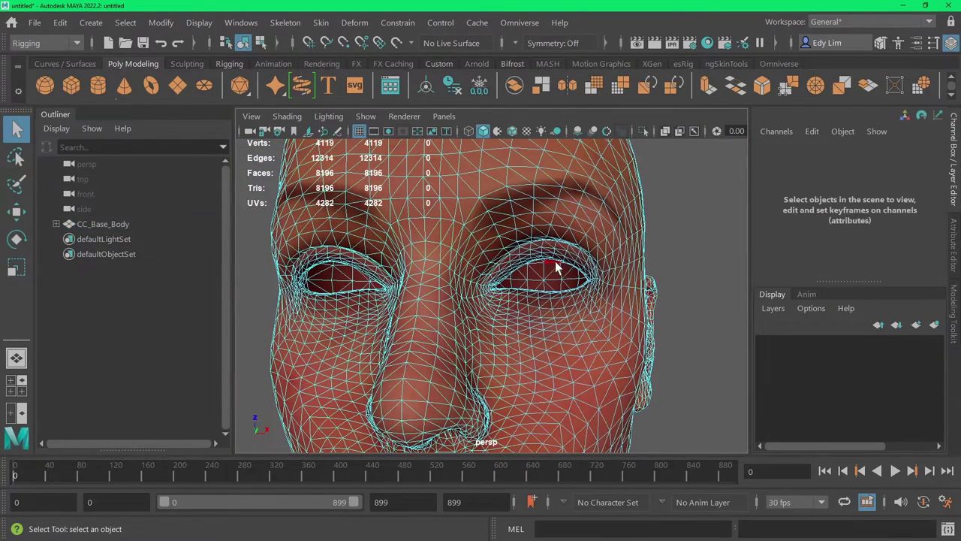
left_click(538, 278)
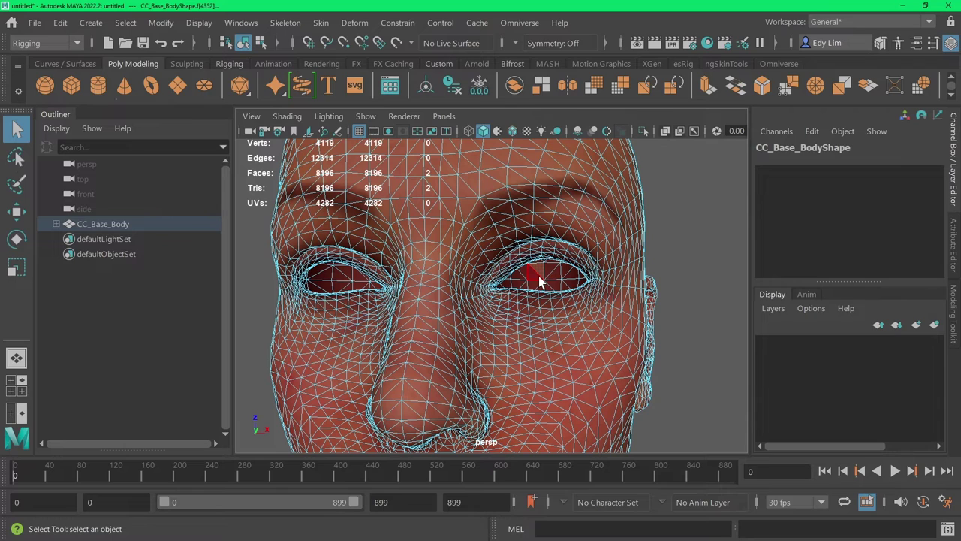
left_click(535, 285, "shift")
left_click(554, 273, "shift")
key("shift+period")
key("shift+period")
key("shift+period")
key("shift+period")
key("shift+period")
key("shift+period")
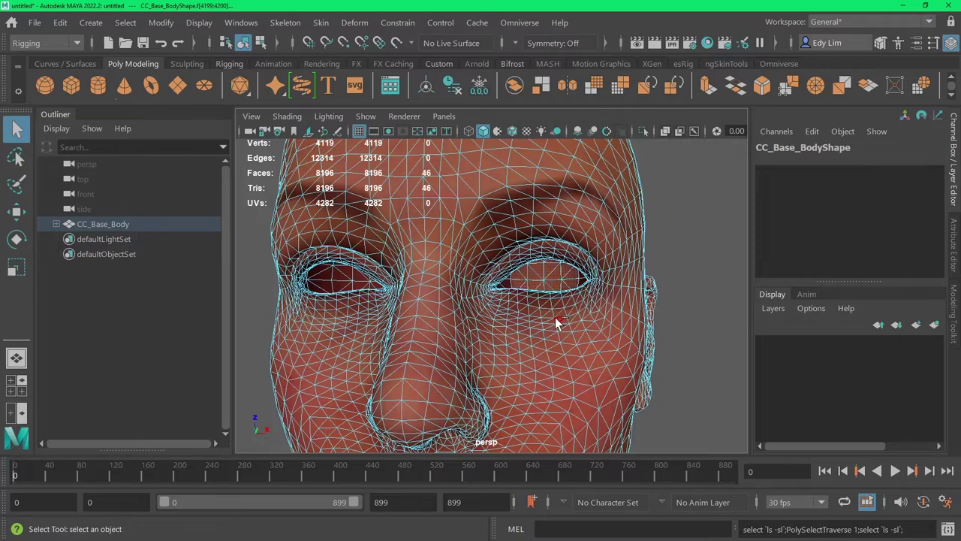
key("shift+period")
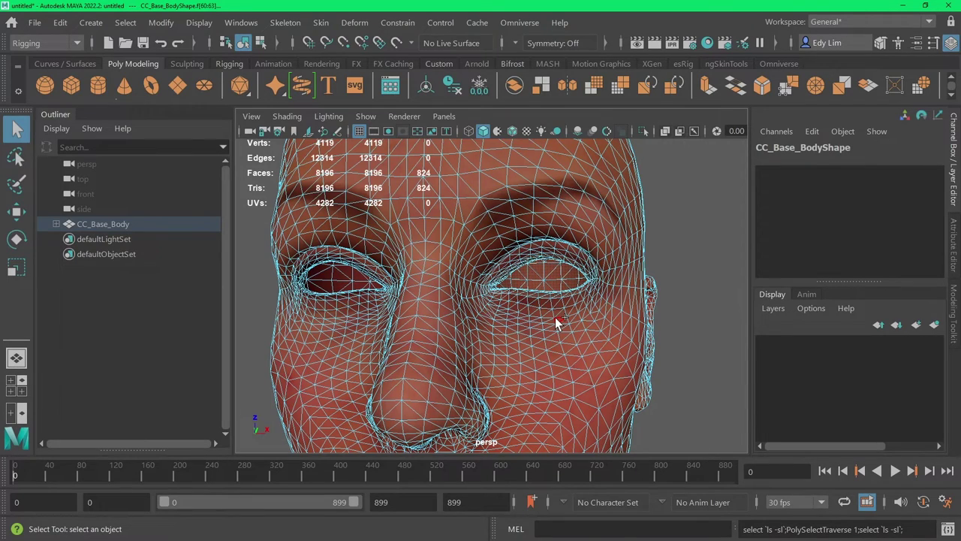
- Drop some faces from the eye selection, then grow it by one more ring
scroll(482, 258, "up", 6)
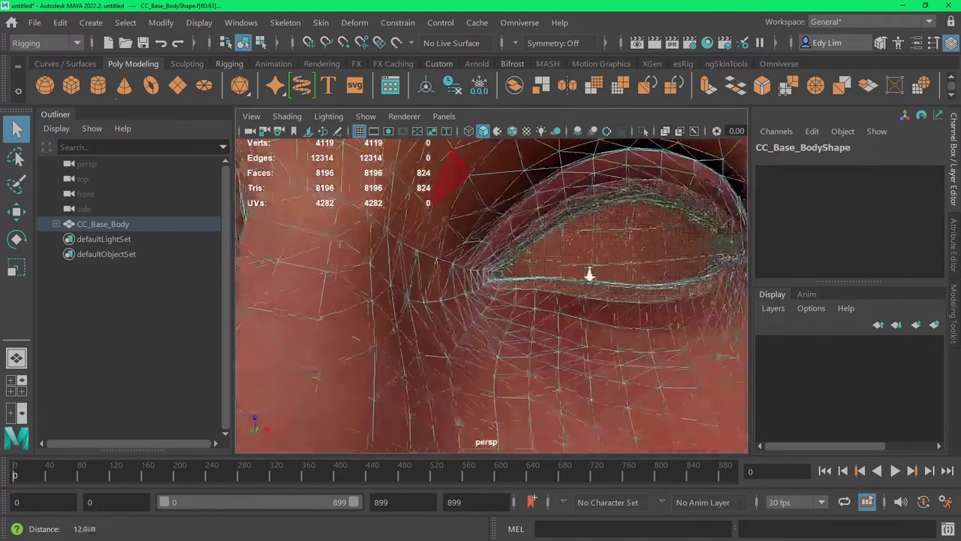
left_click_drag(605, 274, 528, 286, "alt")
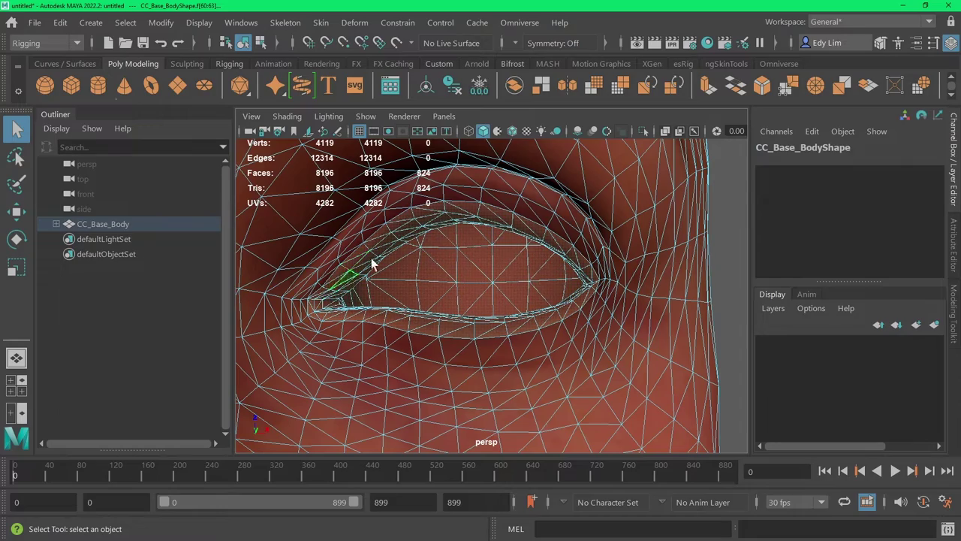
left_click_drag(540, 259, 482, 241, "alt")
left_click(523, 306, "ctrl")
middle_click_drag(482, 240, 478, 278, "alt")
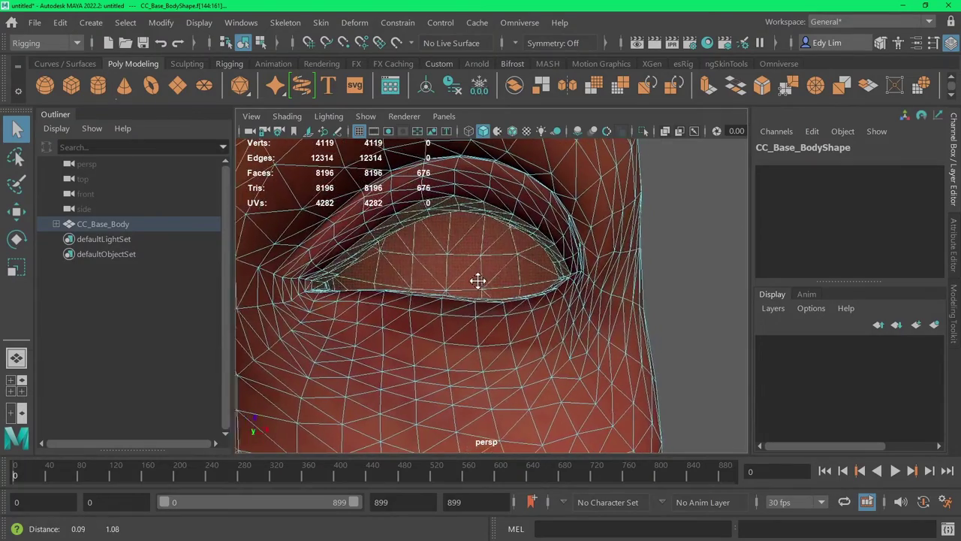
left_click_drag(479, 278, 611, 393, "alt")
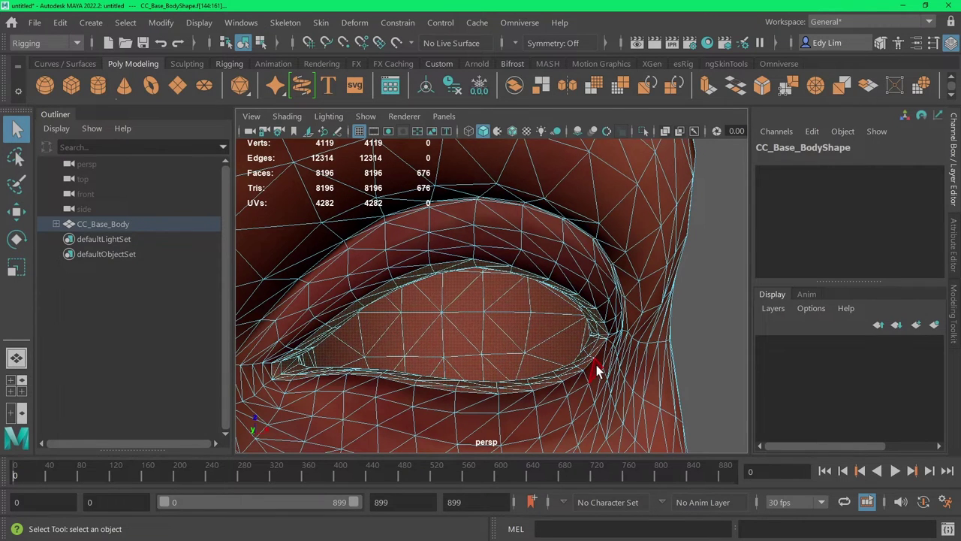
key("shift+period")
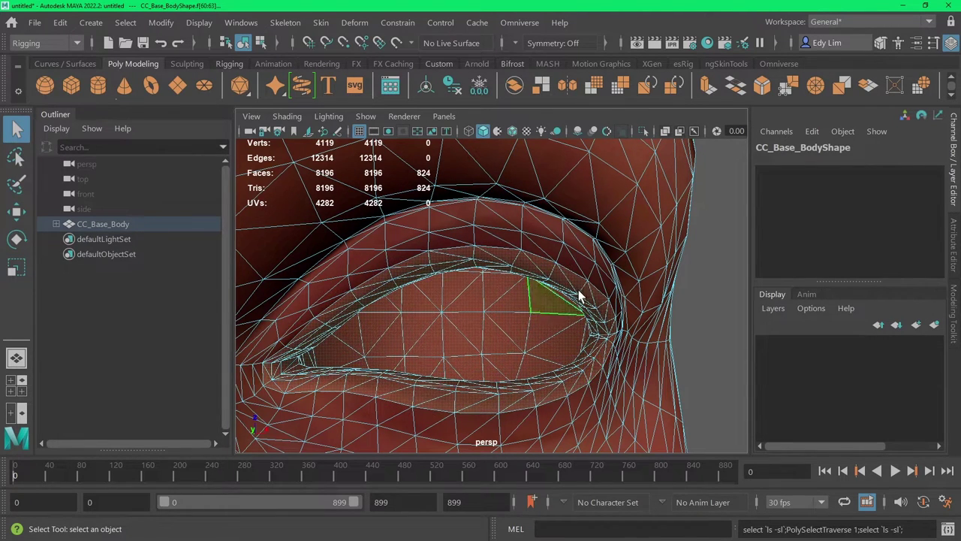
- Replace the eye-ring selection with a single face inside the eye opening
scroll(659, 331, "down", 10)
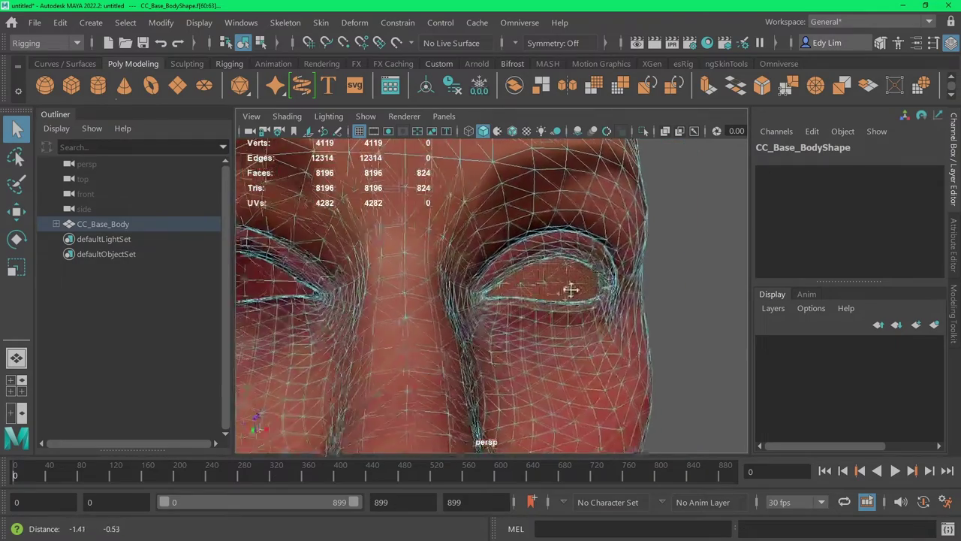
scroll(570, 285, "down", 5)
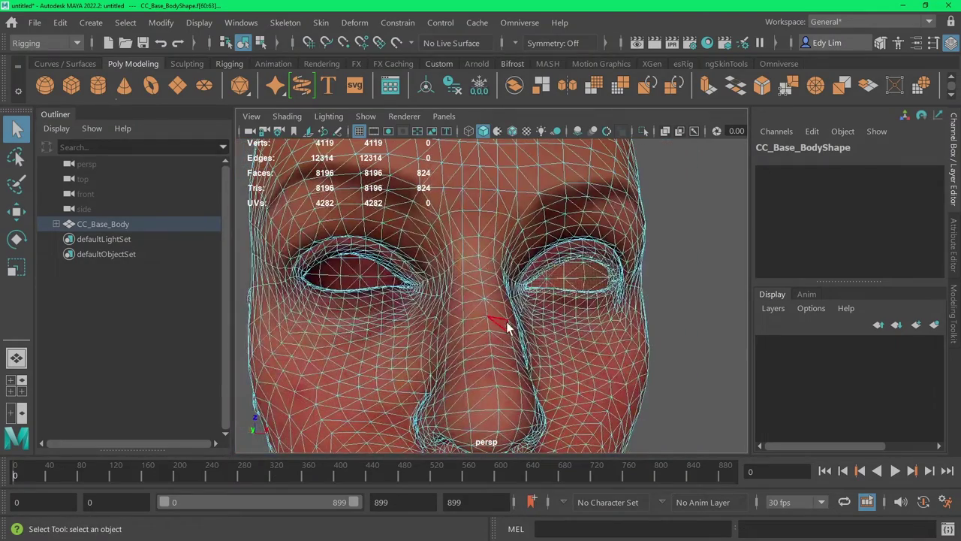
left_click_drag(506, 322, 526, 315, "alt")
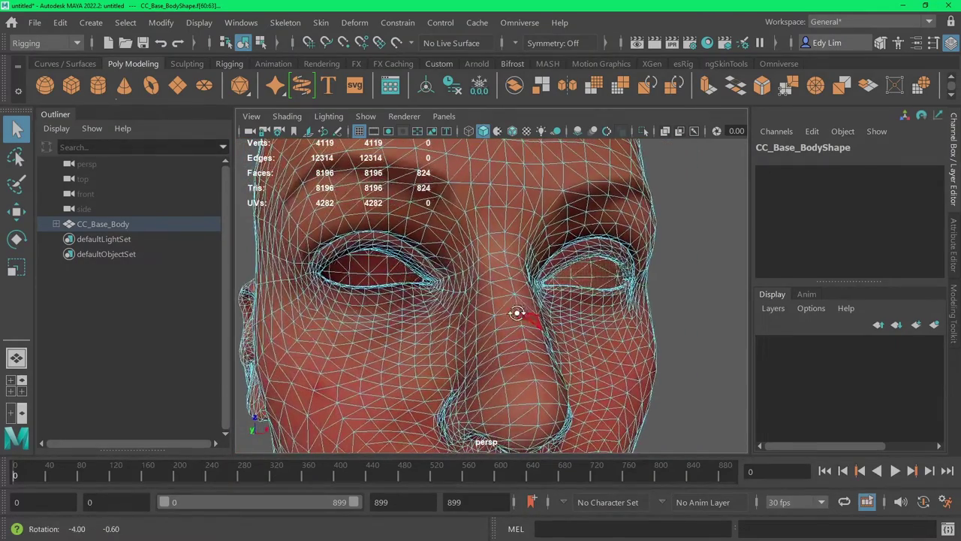
left_click(363, 284)
left_click_drag(363, 284, 362, 290, "alt")
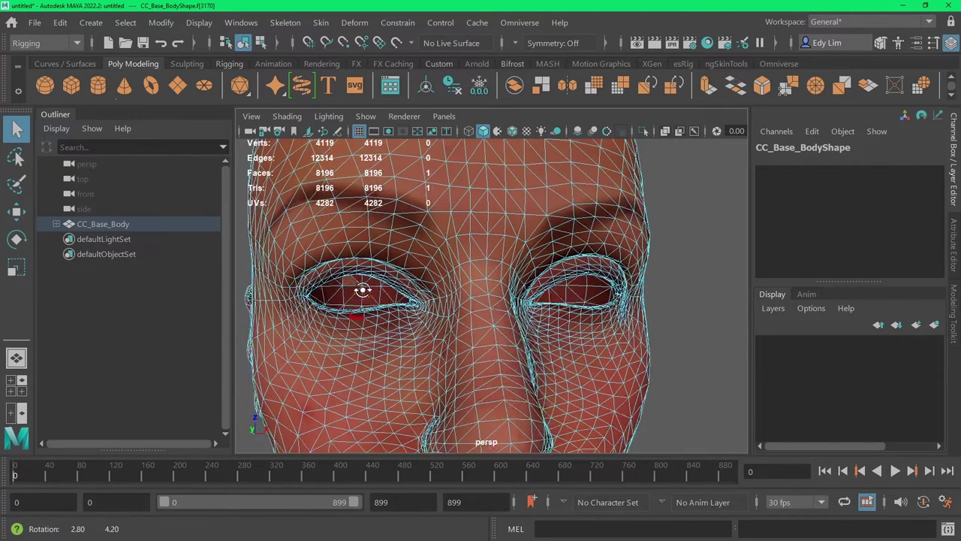
left_click(356, 294)
- Try vertex selection at the eyelid, then return to face selection near the left eye
key("F9")
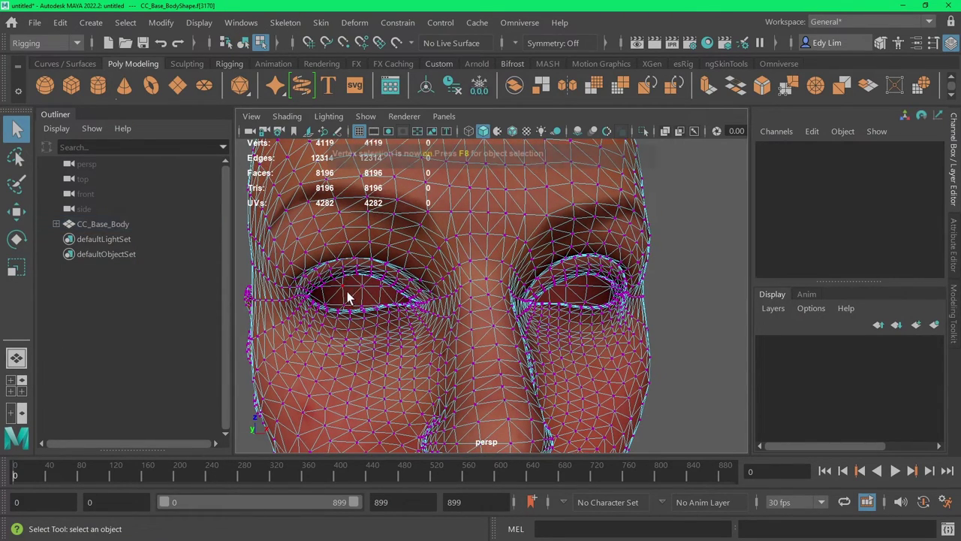
left_click(348, 293)
left_click(367, 299)
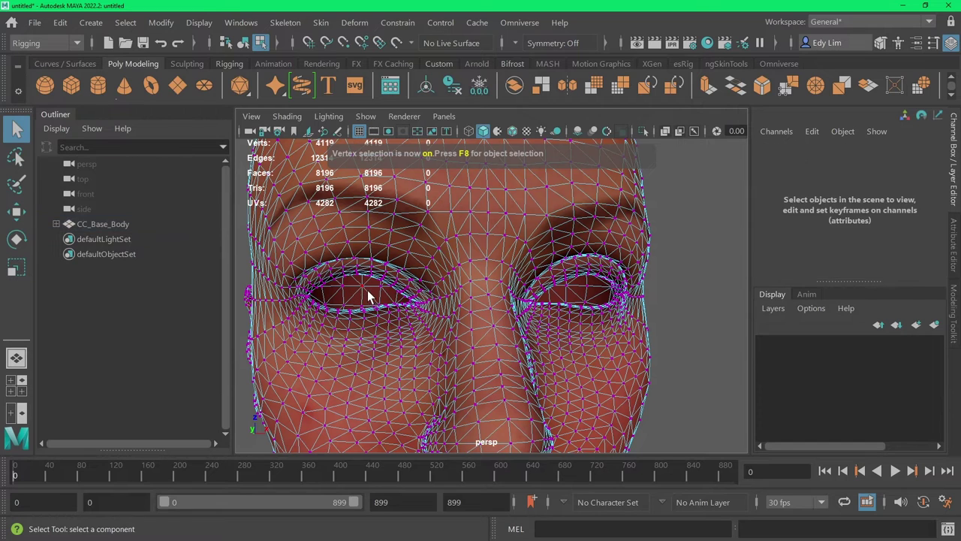
left_click(368, 298)
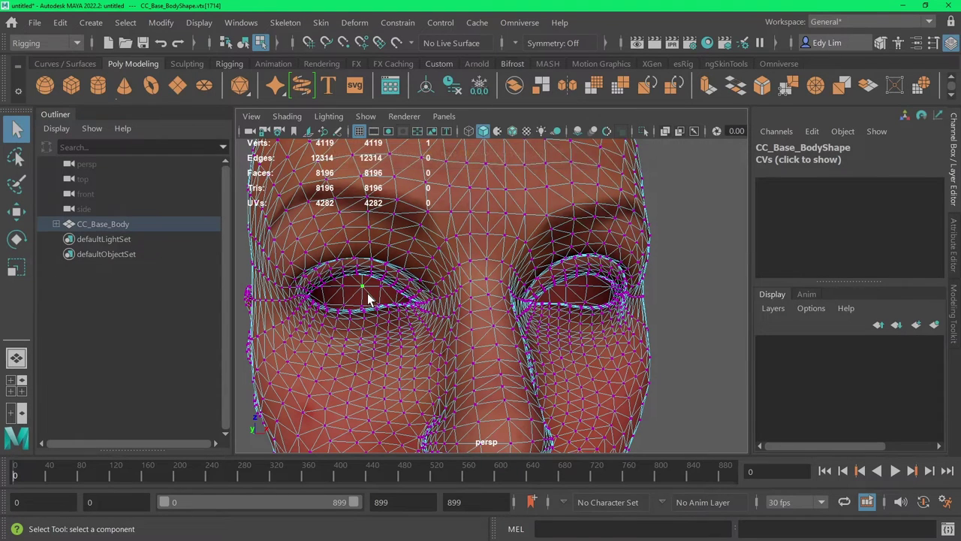
key("F8")
right_click_drag(367, 297, 372, 169)
left_click(349, 293)
left_click_drag(349, 293, 343, 279, "alt")
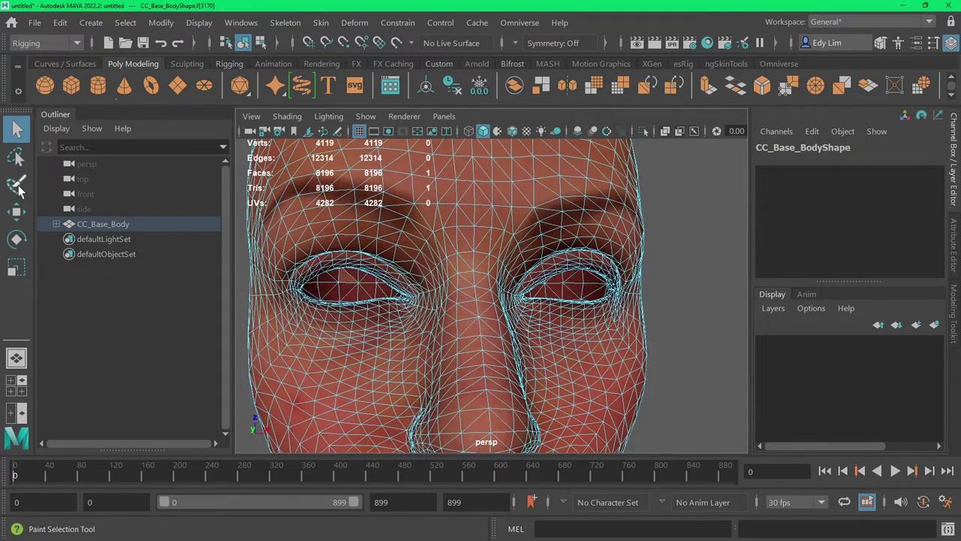
- Paint-select the eyeball faces on both eyes and grow the selection twice
left_click(18, 186)
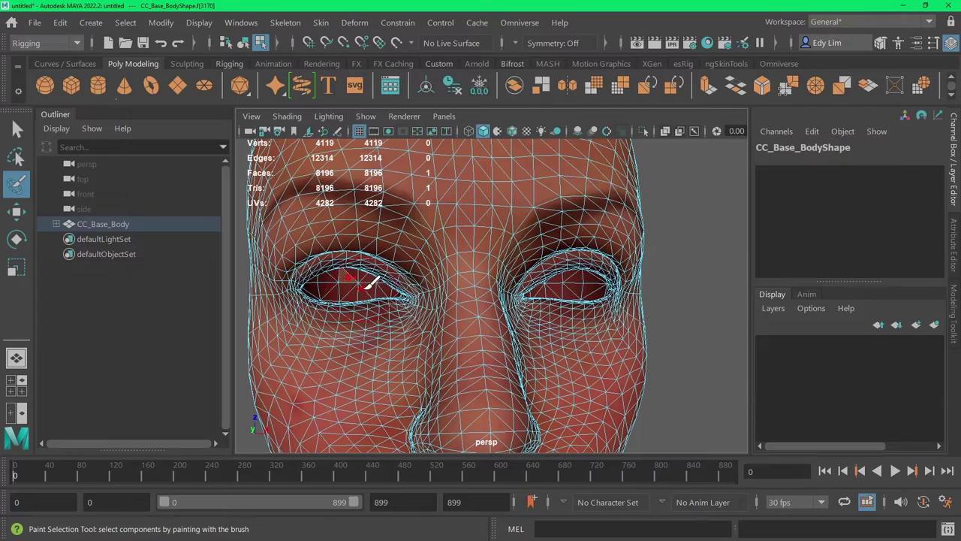
mouse_move(371, 282)
left_mouse_down()
mouse_move(350, 284)
mouse_move(362, 274)
left_mouse_up()
left_click(575, 278)
mouse_move(575, 278)
left_mouse_down("alt")
mouse_move(532, 283)
mouse_move(518, 273)
mouse_move(518, 285)
mouse_move(526, 268)
mouse_move(523, 278)
left_mouse_up("alt")
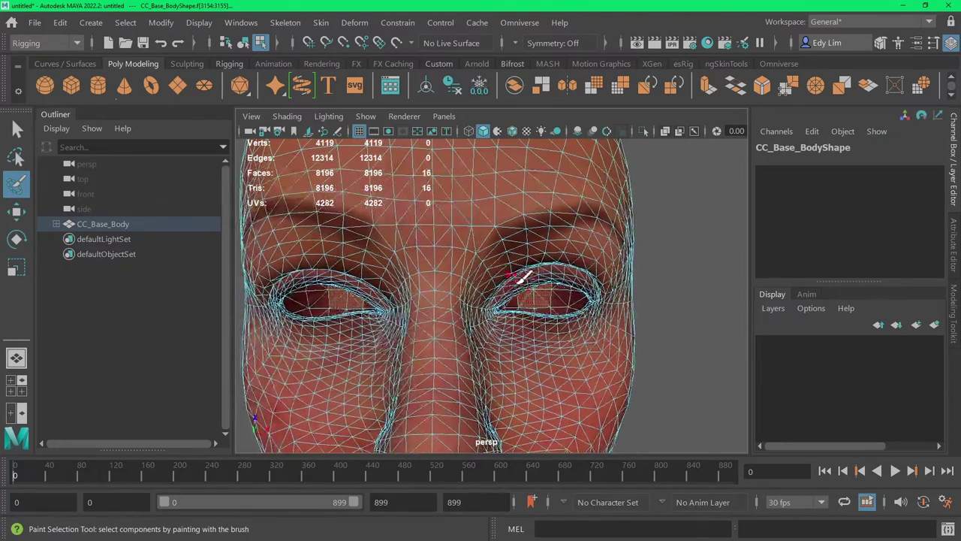
key("shift+period")
key("shift+period")
key("shift+period")
key("shift+period")
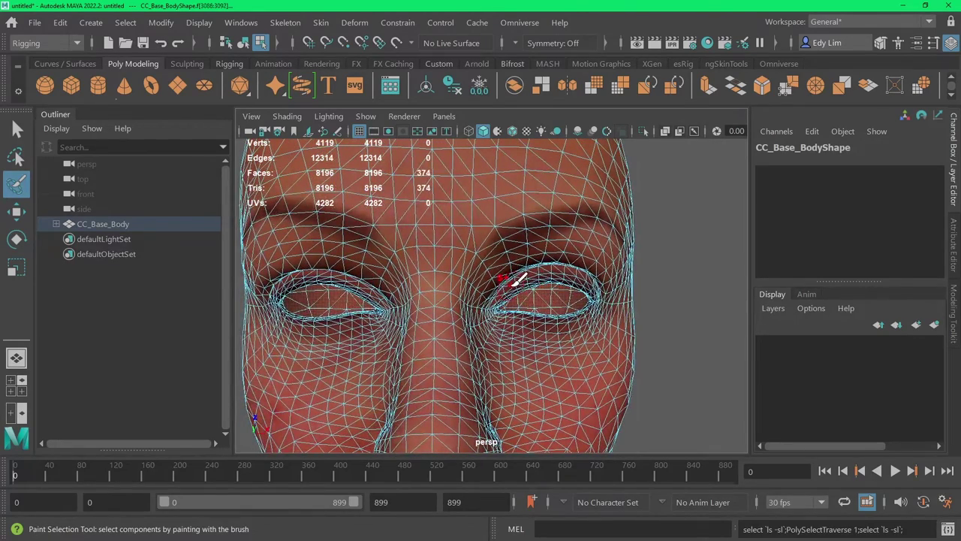
key("shift+period")
key("shift+period")
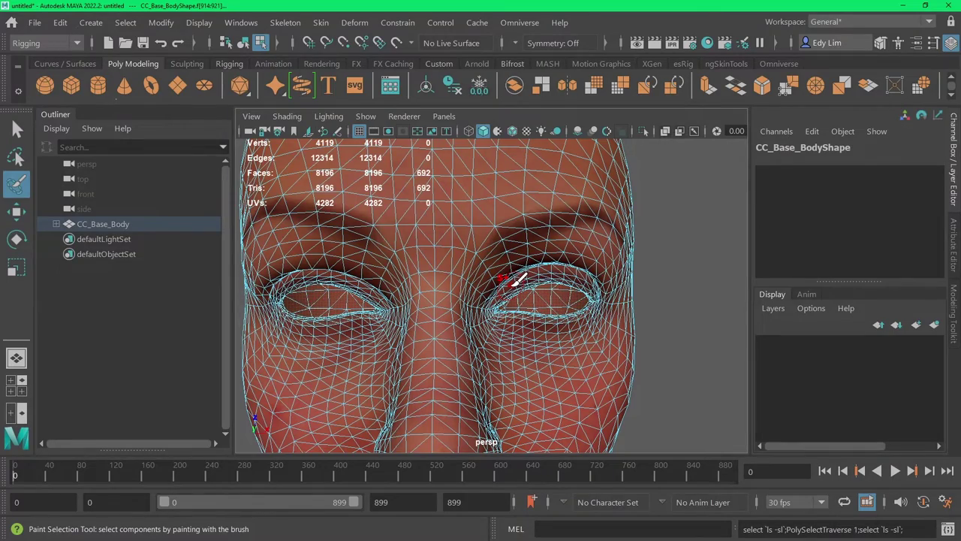
- Try the lasso, then marquee-drag with the Select Tool, which clears the eyeball faces
scroll(375, 275, "up", 8)
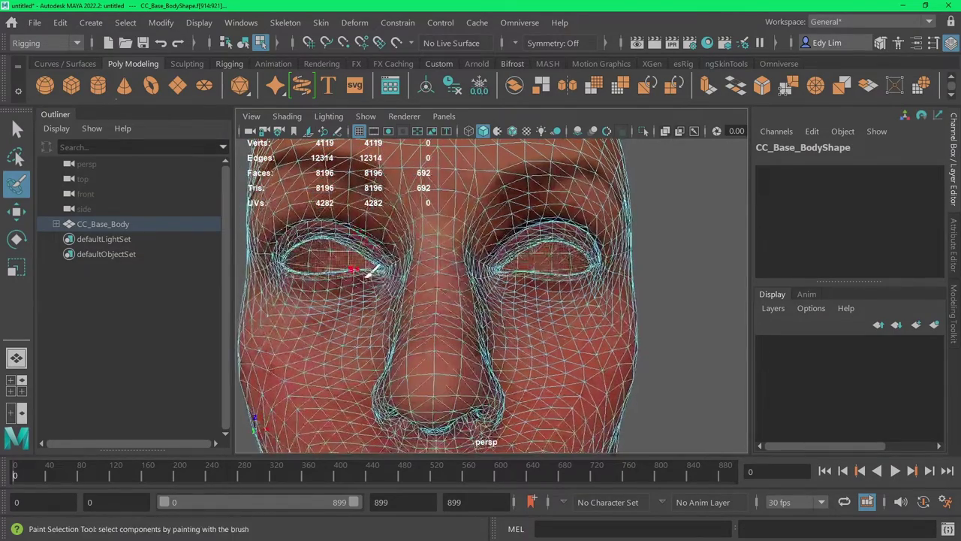
scroll(437, 282, "down", 6)
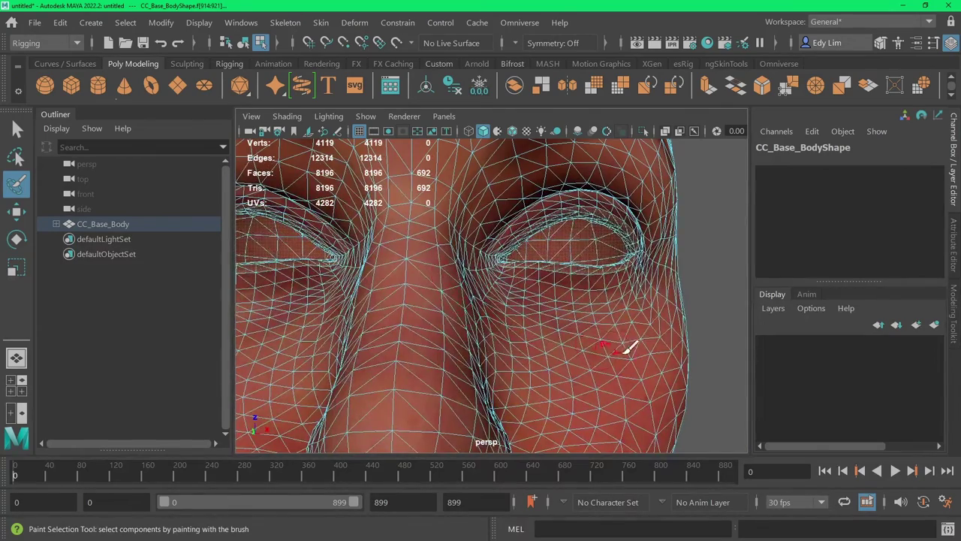
scroll(571, 338, "down", 3)
scroll(529, 334, "down", 5)
left_click_drag(575, 339, 513, 353, "alt")
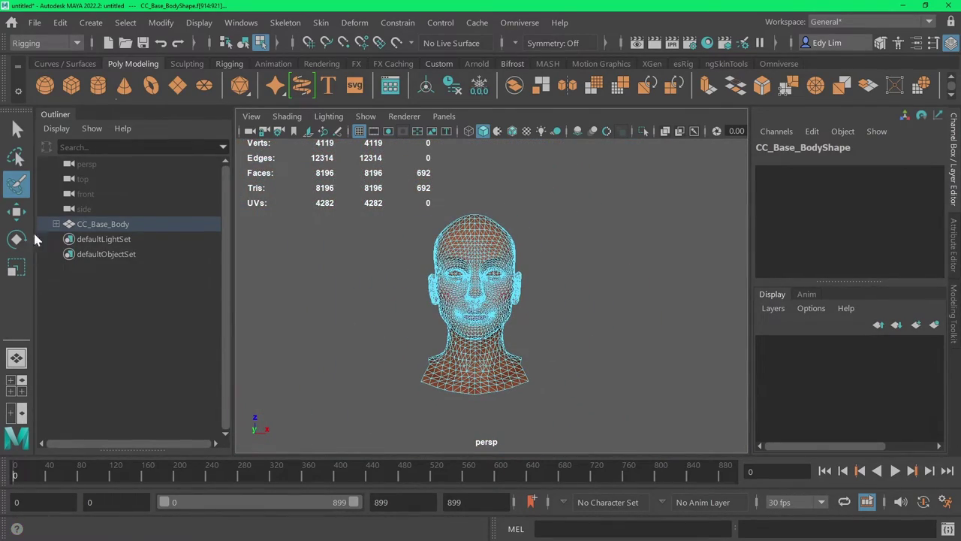
left_click(17, 156)
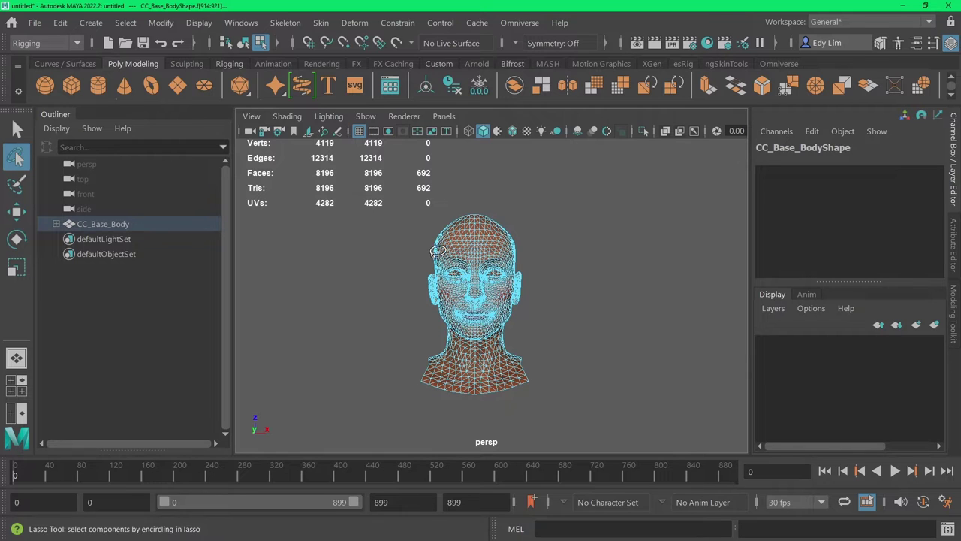
left_click_drag(439, 251, 403, 261, "alt")
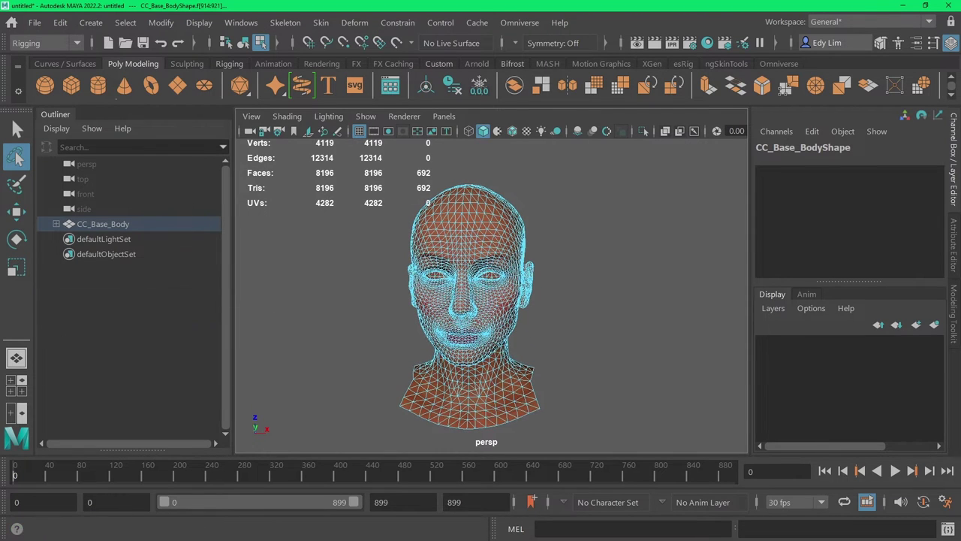
left_click(16, 129)
left_click_drag(578, 347, 613, 199, "alt")
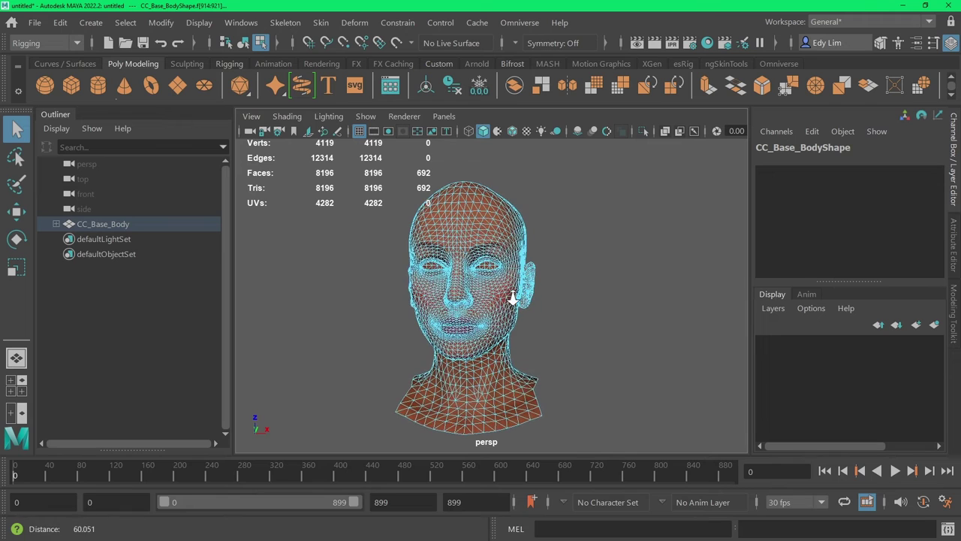
left_click_drag(603, 163, 353, 441)
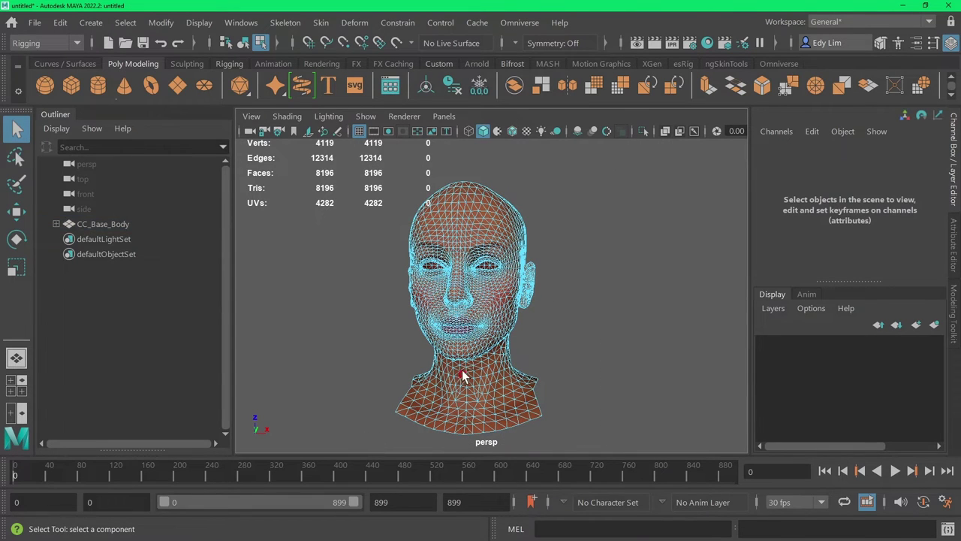
- Restore the eyeball faces, invert the selection over the head and delete all head and neck faces
key("ctrl+z")
left_click_drag(601, 167, 349, 442, "shift")
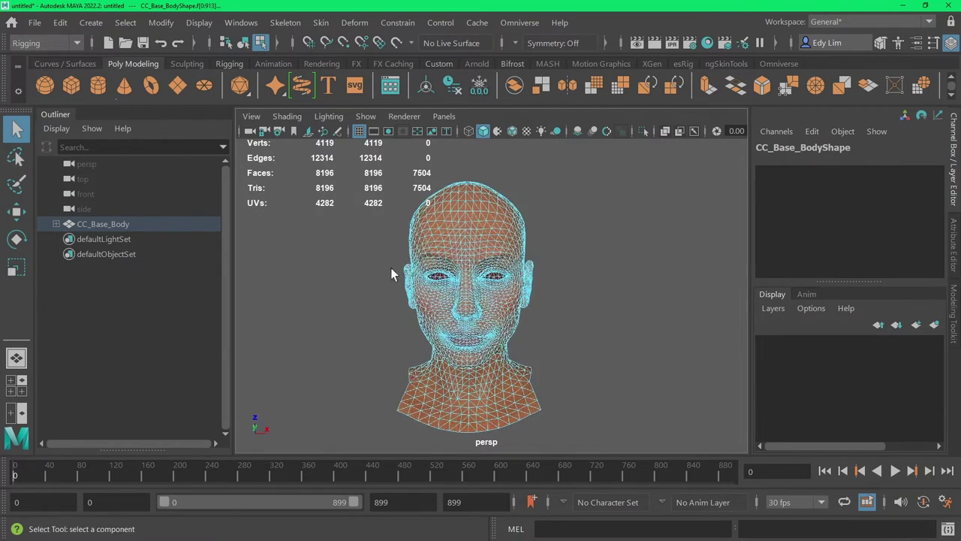
right_click_drag(391, 267, 302, 311, "alt")
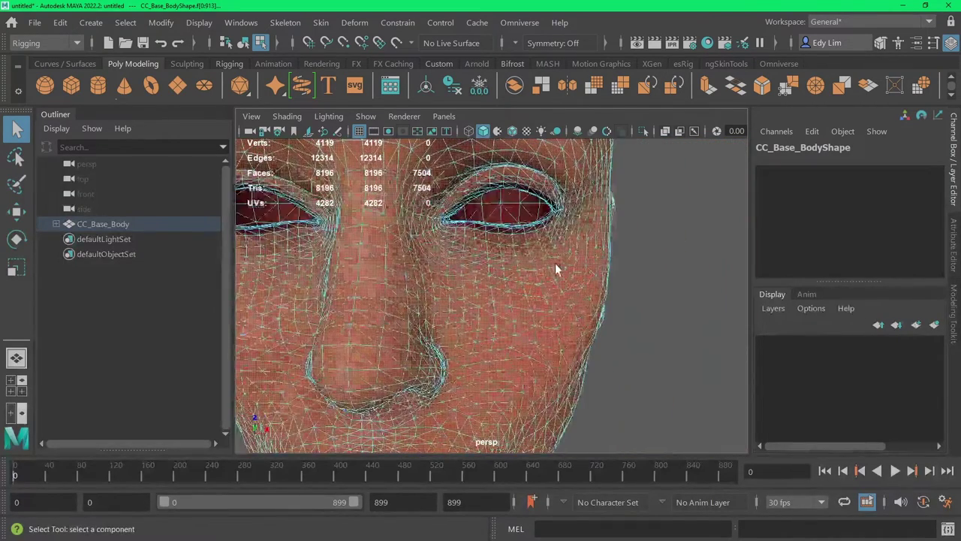
scroll(552, 255, "down", 4)
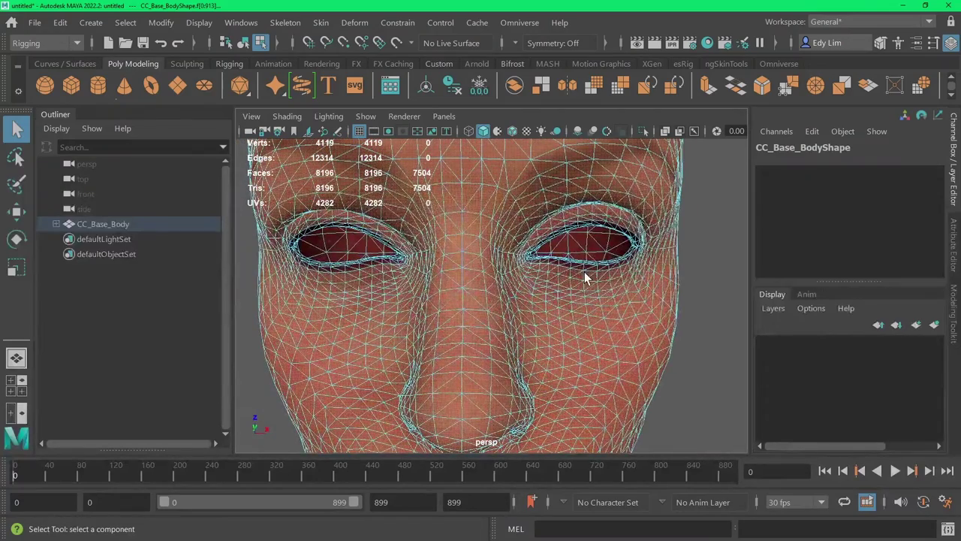
scroll(592, 277, "down", 3)
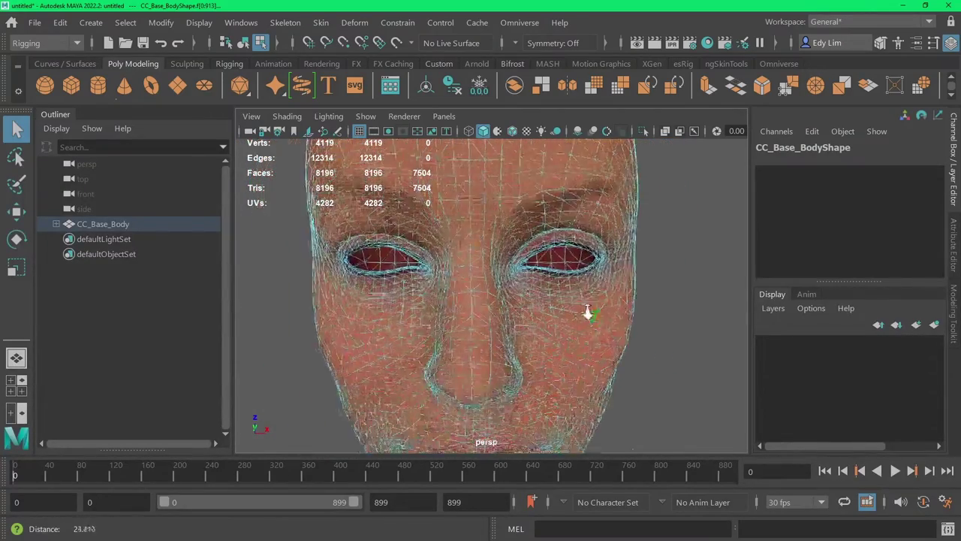
key("Delete")
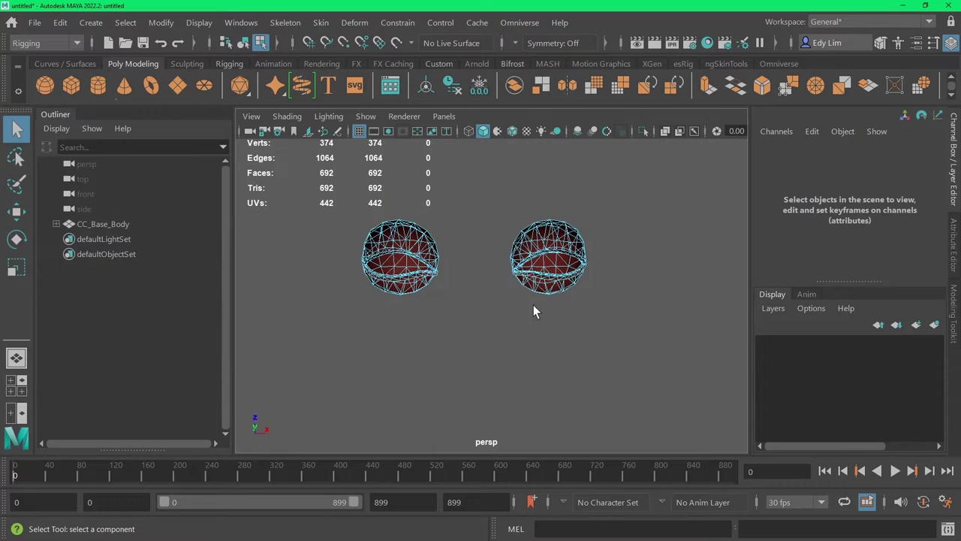
left_click_drag(534, 309, 509, 285, "alt")
right_click_drag(508, 285, 575, 269, "alt")
left_click_drag(575, 268, 557, 315, "alt")
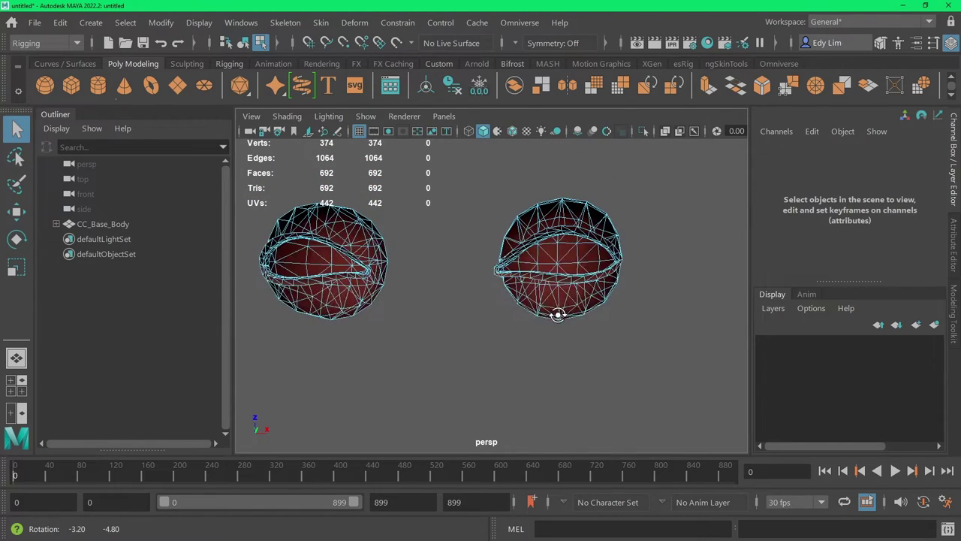
left_click_drag(575, 282, 575, 283, "alt")
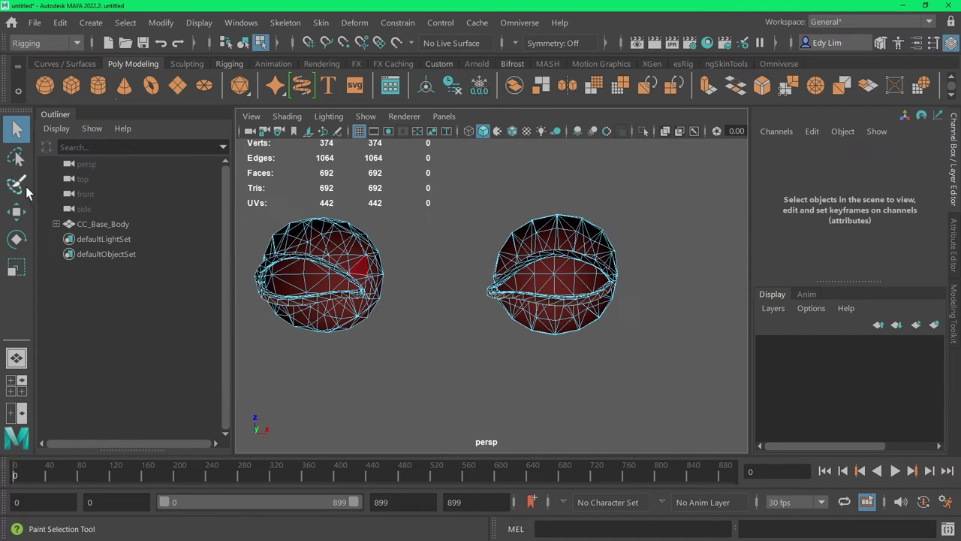
- Paint-select the eyeball sphere faces, grow the selection twice and delete them
left_click(17, 185)
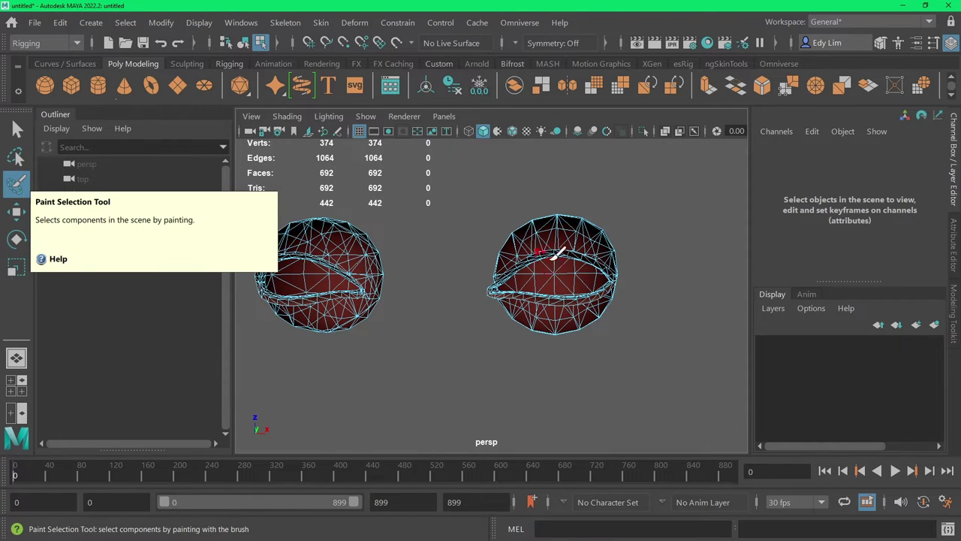
mouse_move(555, 267)
left_mouse_down()
mouse_move(552, 280)
mouse_move(564, 279)
mouse_move(559, 269)
left_mouse_up()
mouse_move(340, 290)
left_mouse_down("alt")
mouse_move(332, 276)
mouse_move(360, 253)
mouse_move(395, 250)
mouse_move(368, 251)
mouse_move(381, 253)
left_mouse_up("alt")
left_click(379, 263)
key("shift+period")
key("shift+period")
key("shift+period")
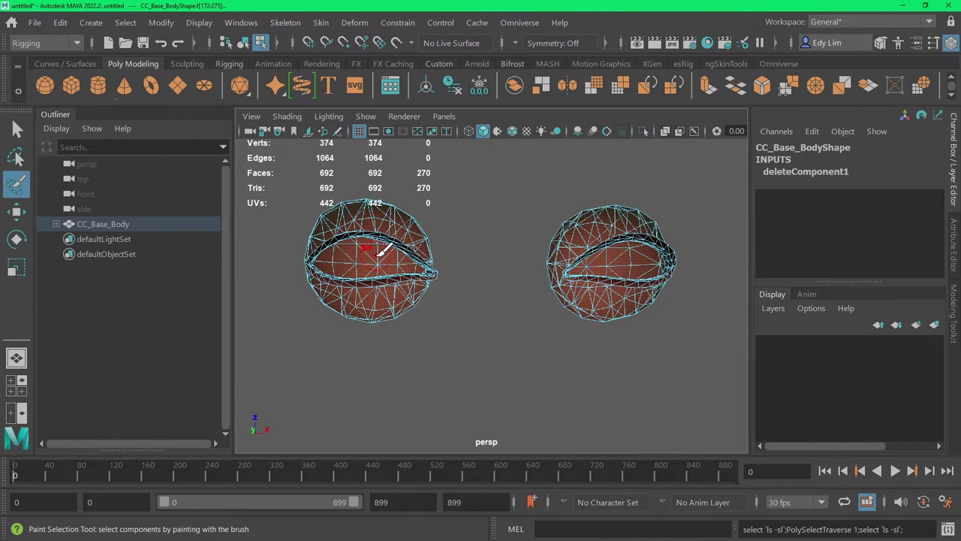
key("shift+period")
key("shift+period")
mouse_move(410, 263)
left_mouse_down("alt")
mouse_move(434, 270)
mouse_move(426, 277)
left_mouse_up("alt")
right_click_drag(426, 276, 495, 279, "alt")
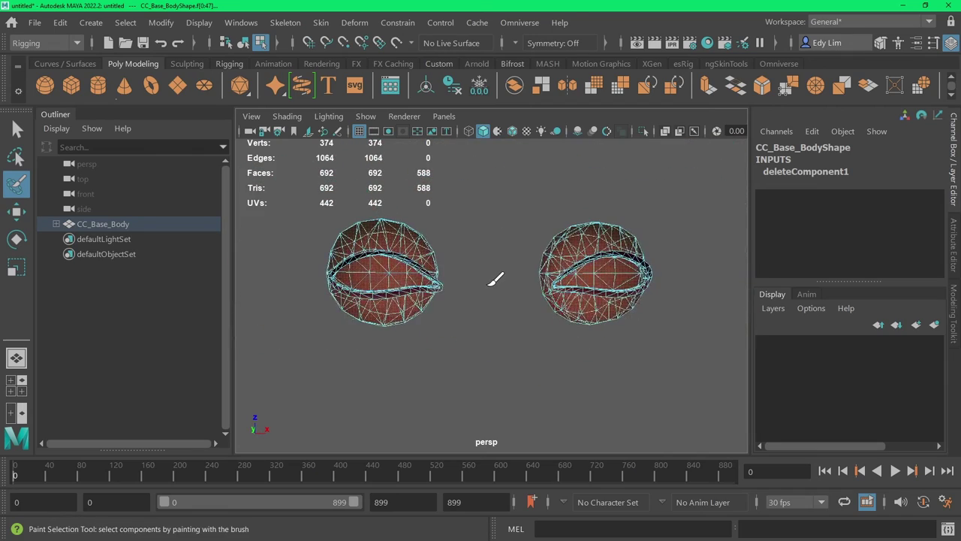
key("Delete")
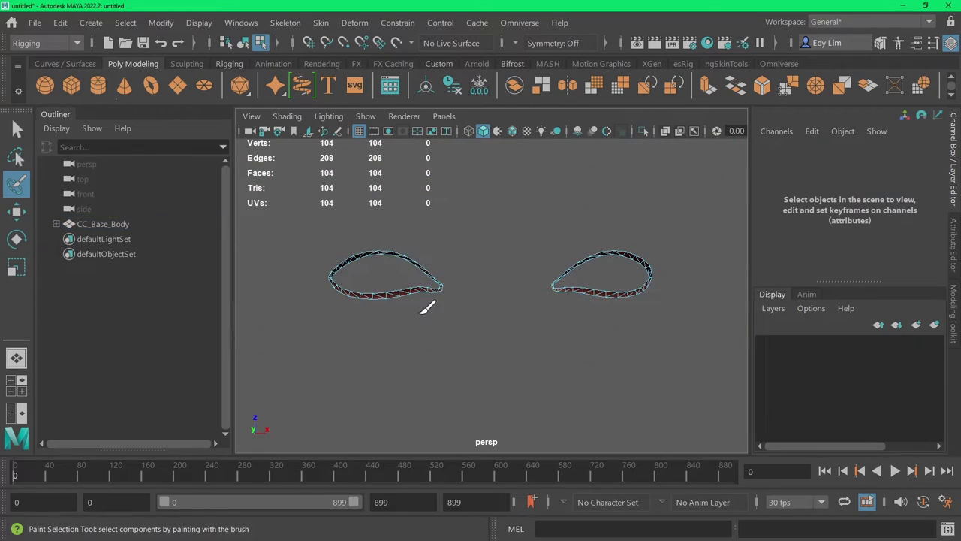
left_click(17, 132)
- Delete the eye-ring mesh's construction history with Edit > Delete by Type > History
key("F8")
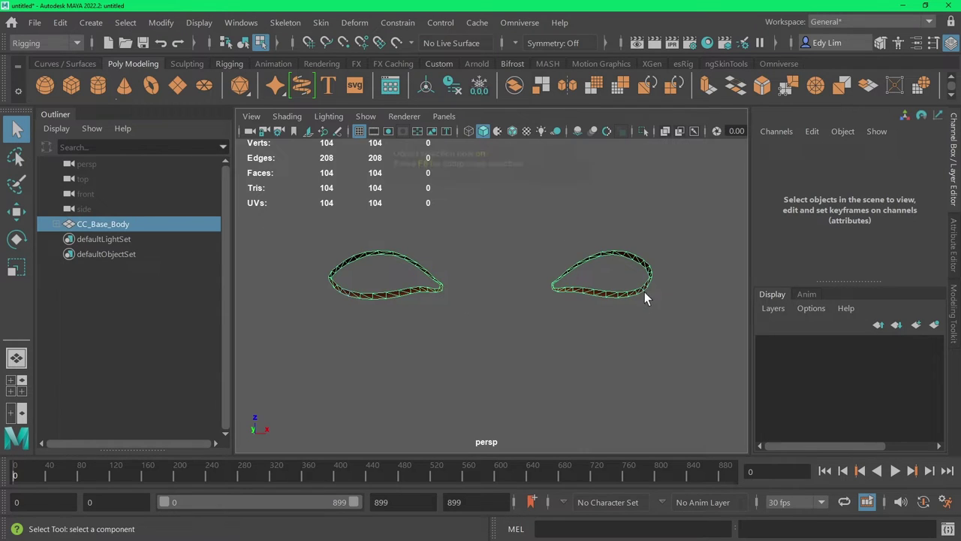
left_click_drag(446, 328, 297, 278, "alt")
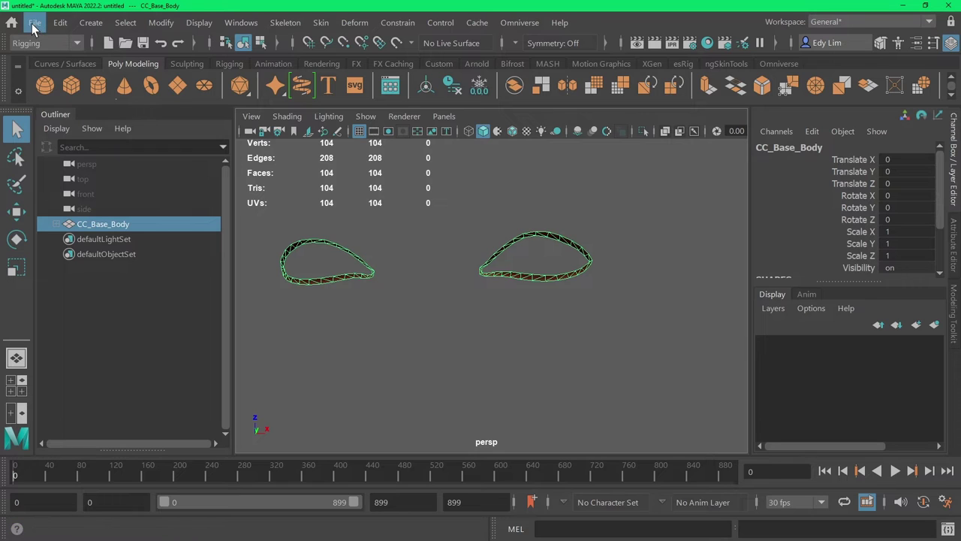
left_click(65, 24)
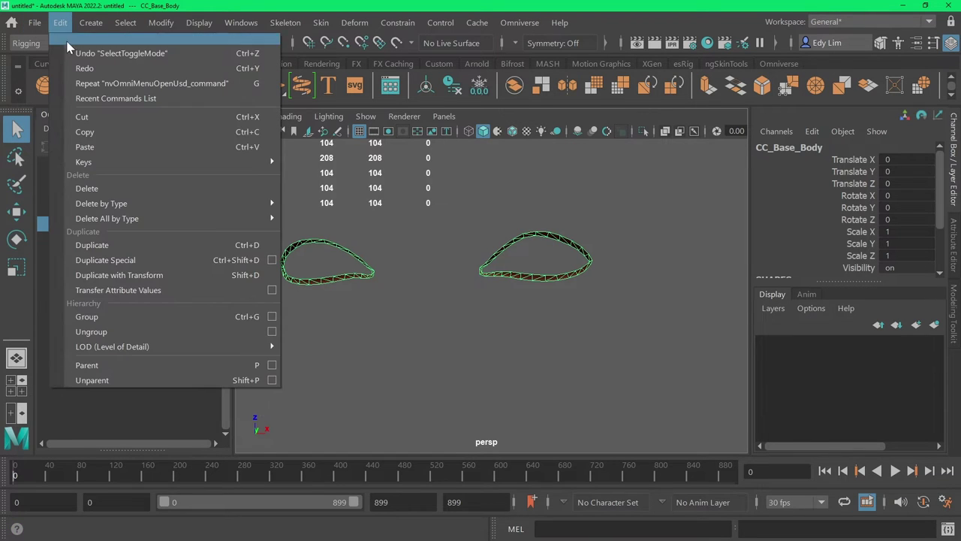
mouse_move(120, 204)
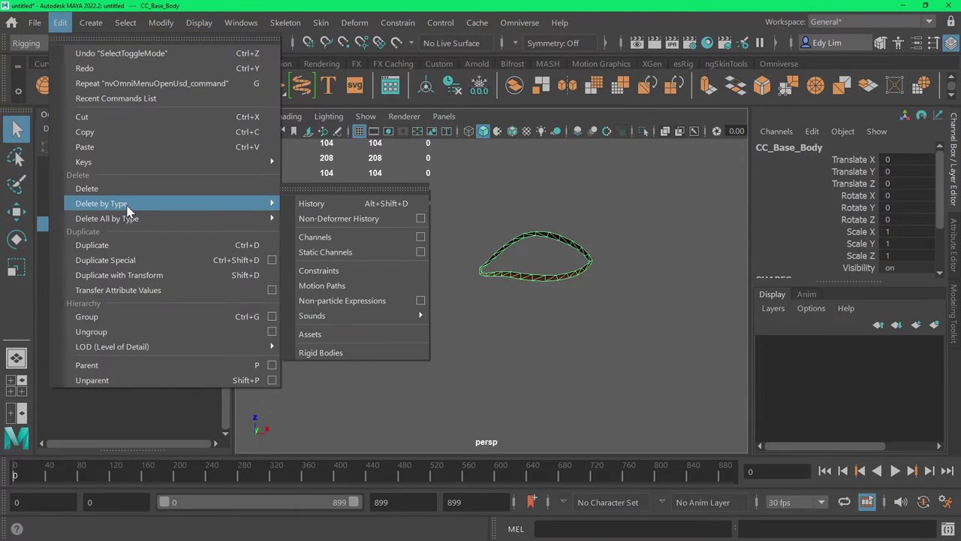
left_click(347, 207)
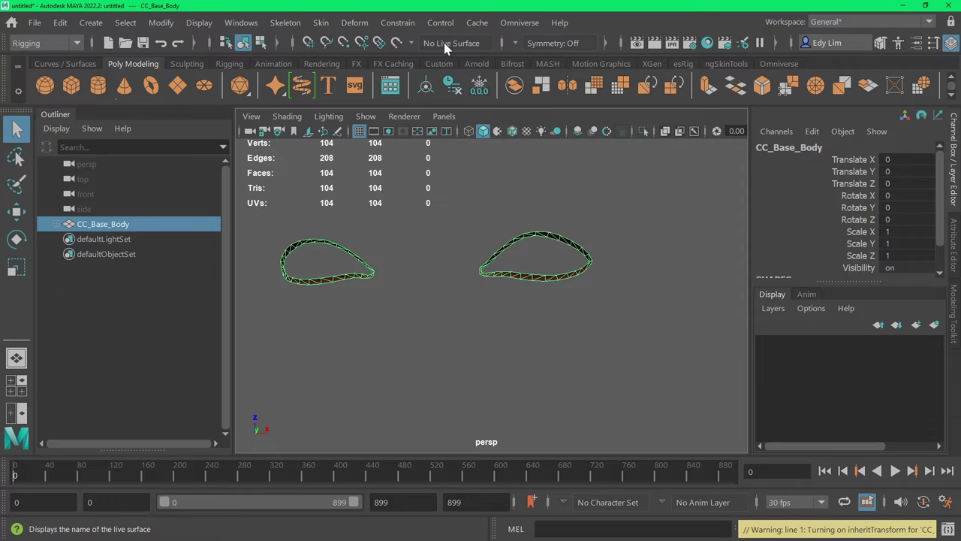
left_click(505, 27)
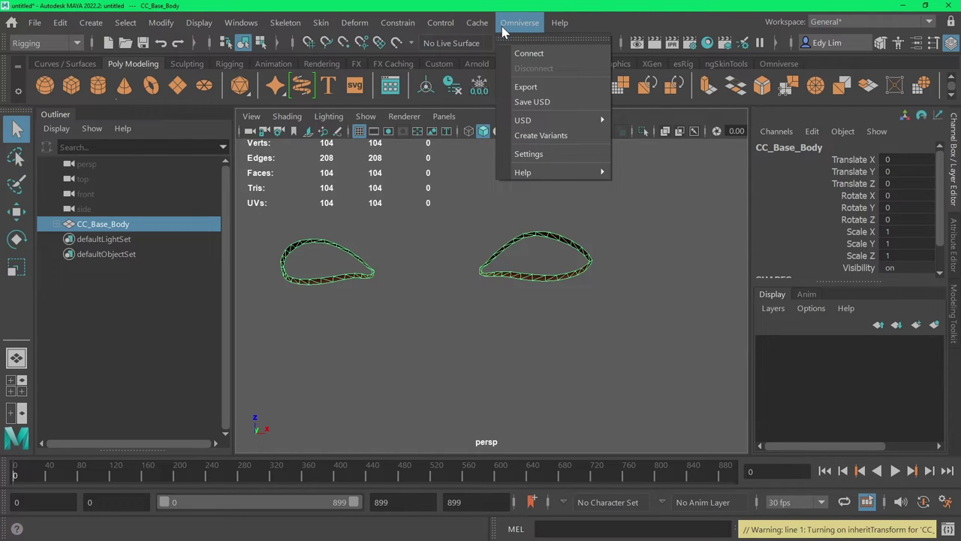
- Export the eye-ring mesh through Omniverse > Export as Camila_eyewater.usd
left_click(551, 86)
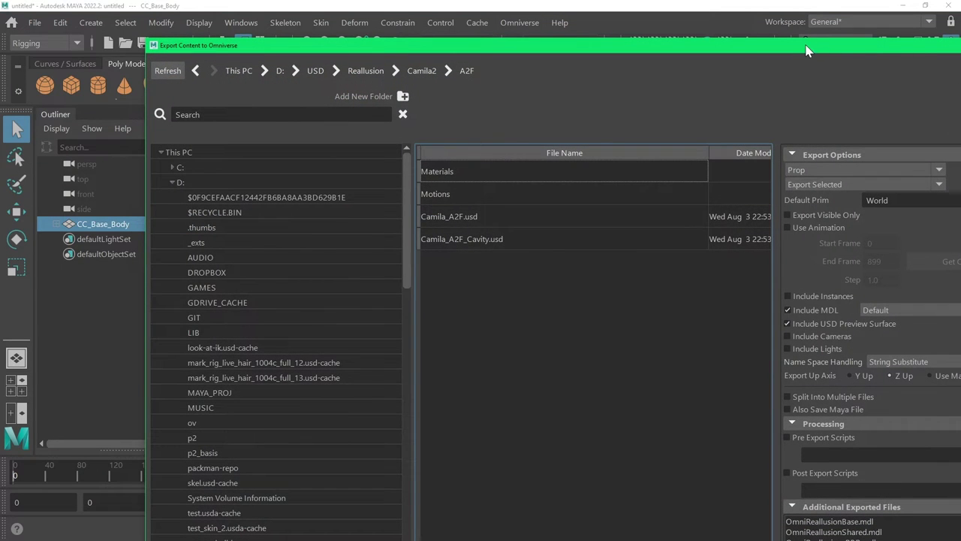
left_click_drag(805, 50, 706, 42)
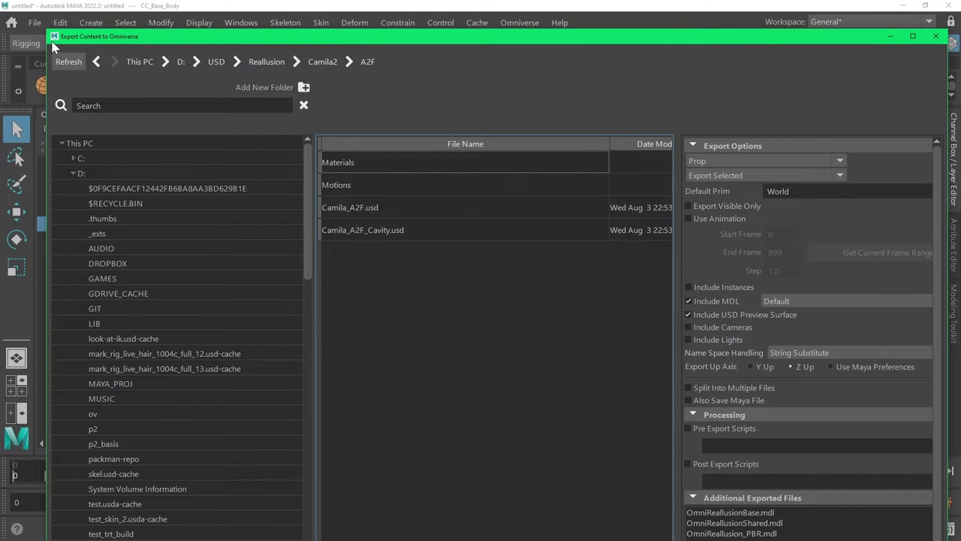
left_click_drag(48, 30, 276, 184)
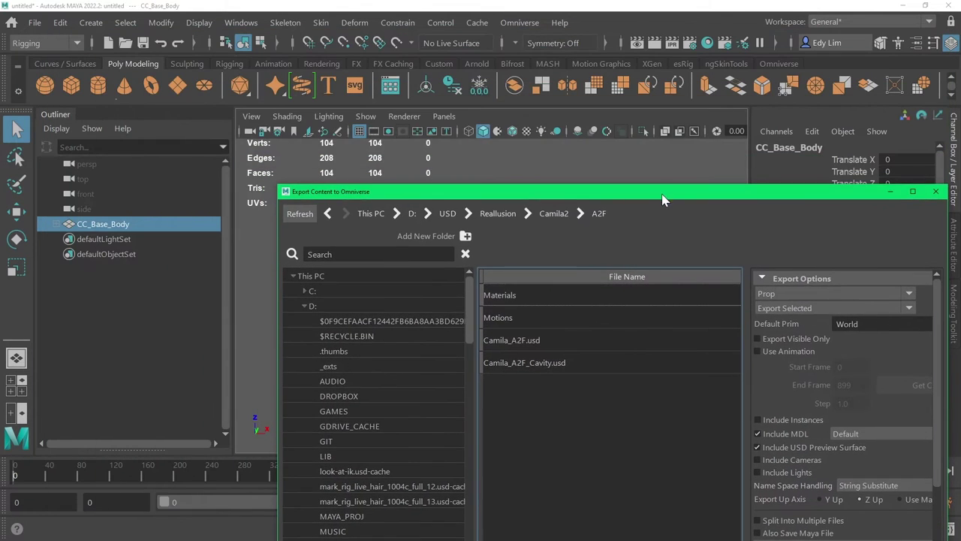
left_click_drag(666, 199, 486, 46)
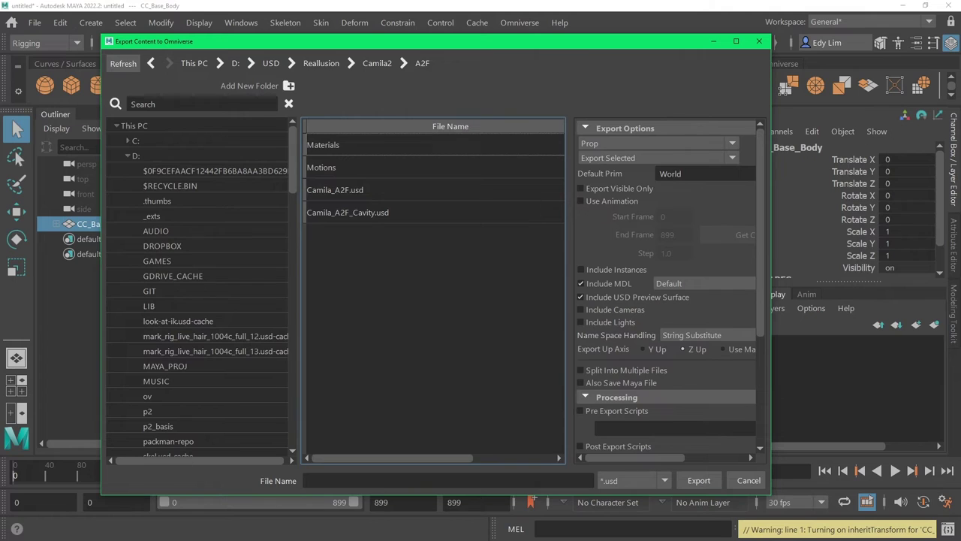
left_click(376, 481)
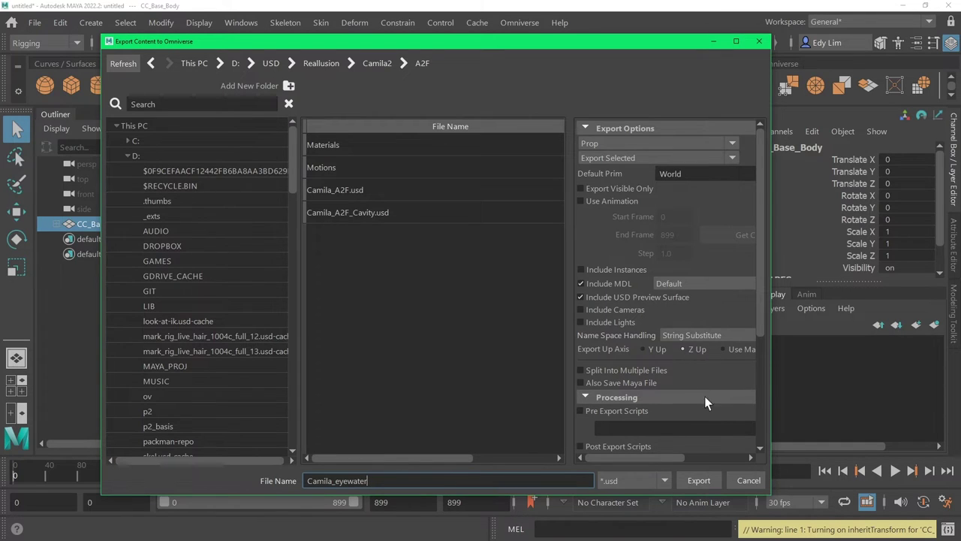
scroll(726, 388, "down", 4)
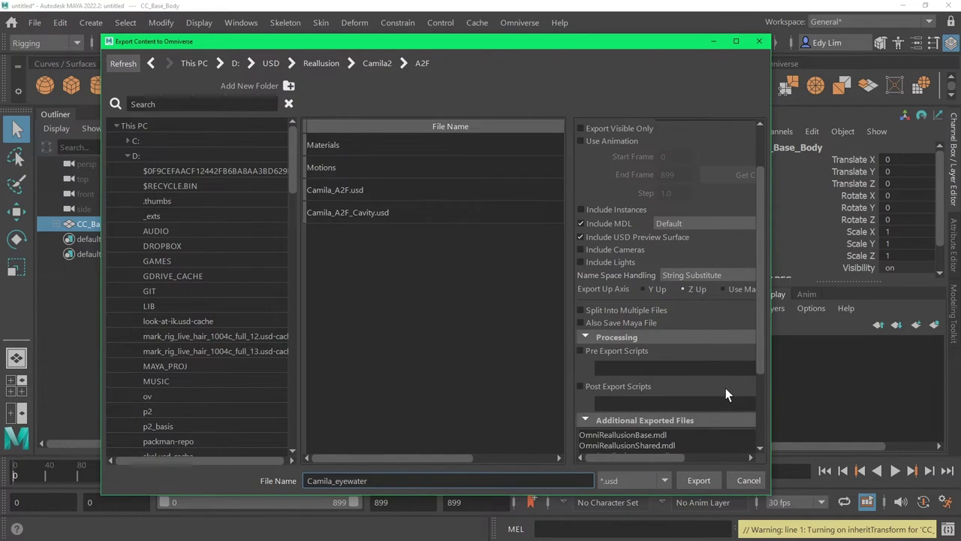
left_click(708, 480)
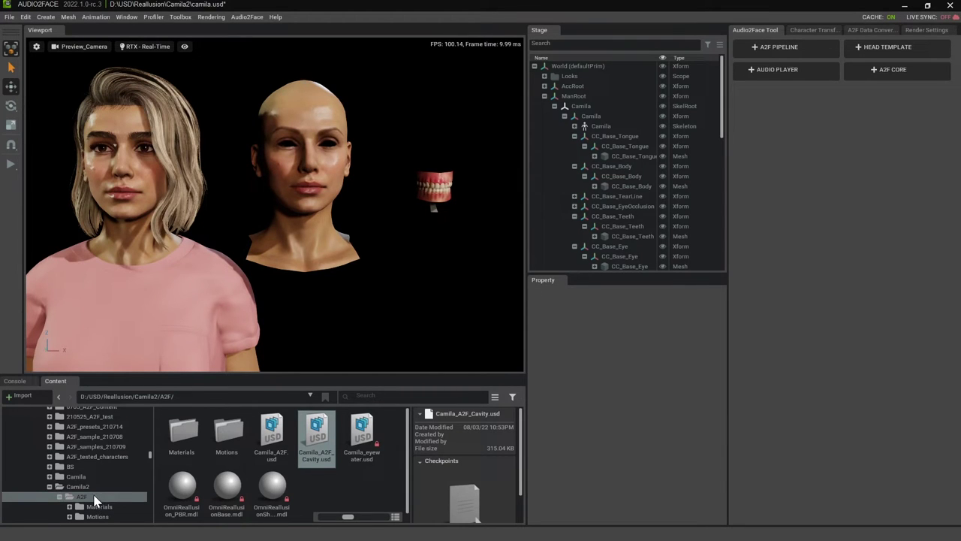
- Drag Camila_eyewater.usd from the Content browser into the Stage
left_click(544, 96)
left_click(361, 434)
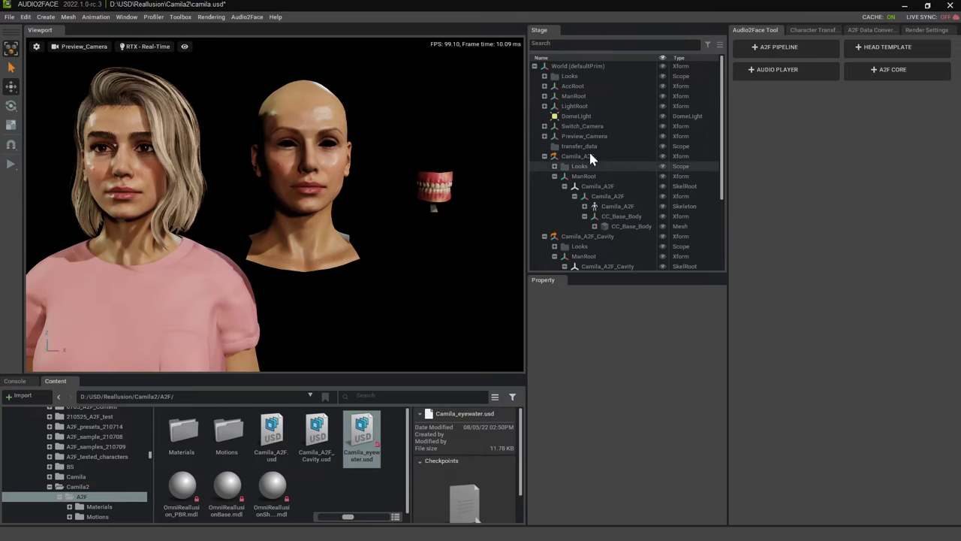
left_click(545, 156)
left_click(545, 166)
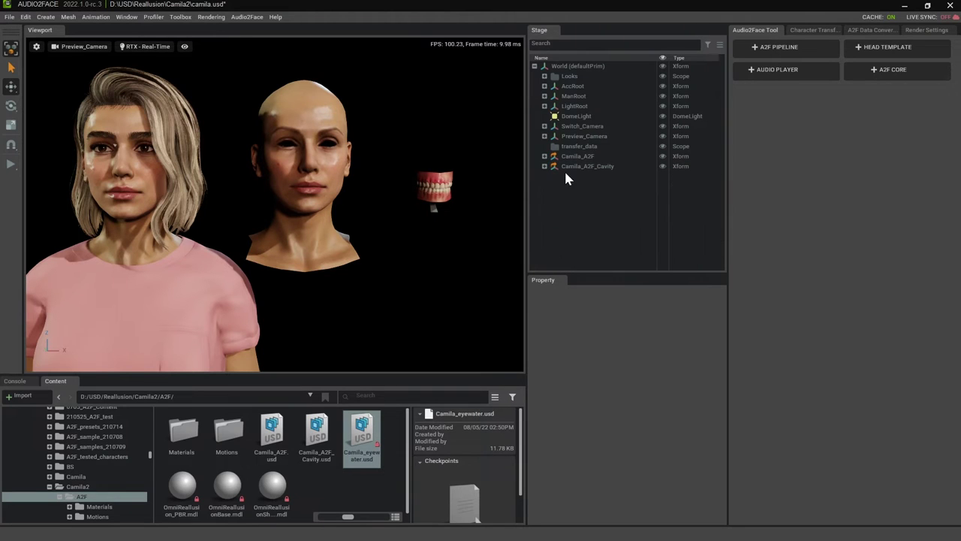
left_click_drag(359, 427, 575, 215)
right_click_drag(272, 214, 192, 213)
scroll(222, 190, "up", 3)
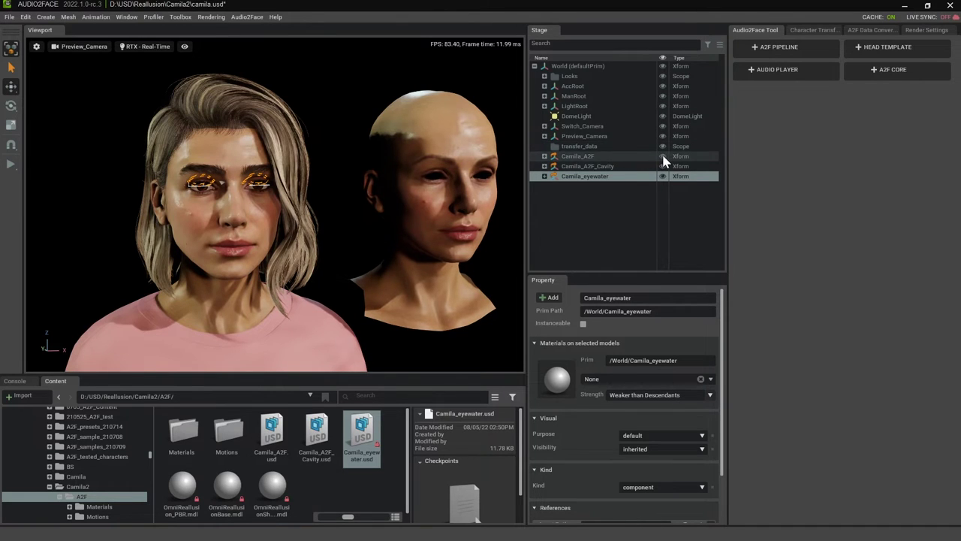
- Hide ManRoot, set Camila_A2F Translate X to 0, and select Camila_eyewater
left_click(663, 97)
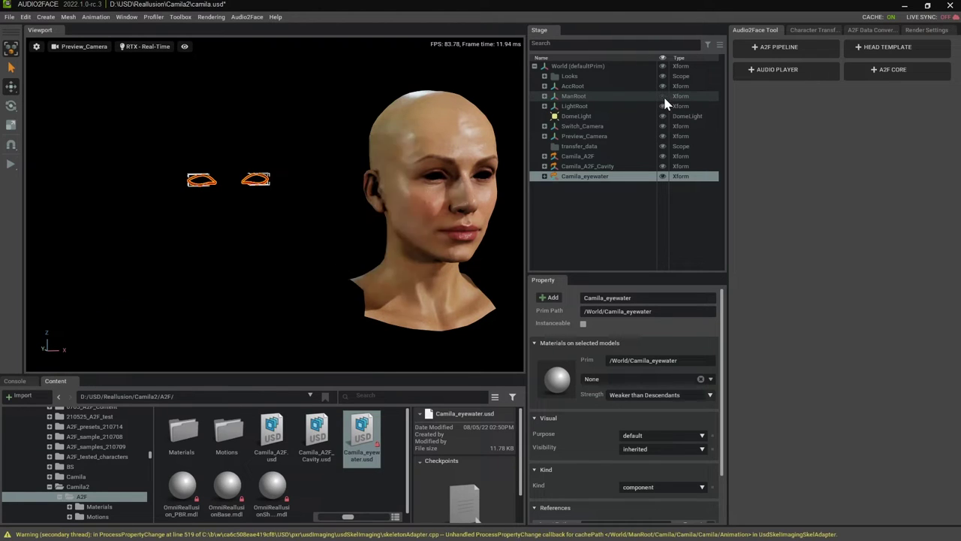
left_click(428, 134)
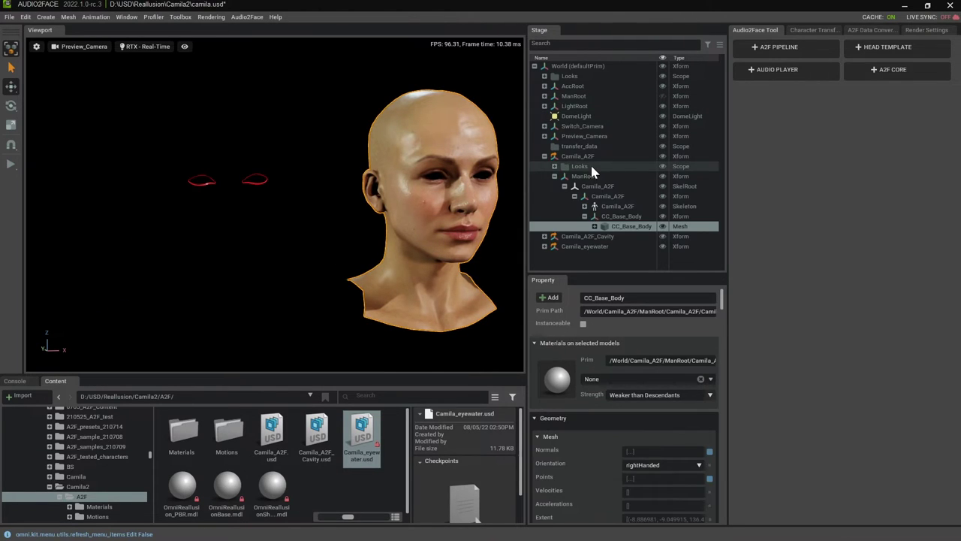
left_click(589, 156)
double_click(615, 365)
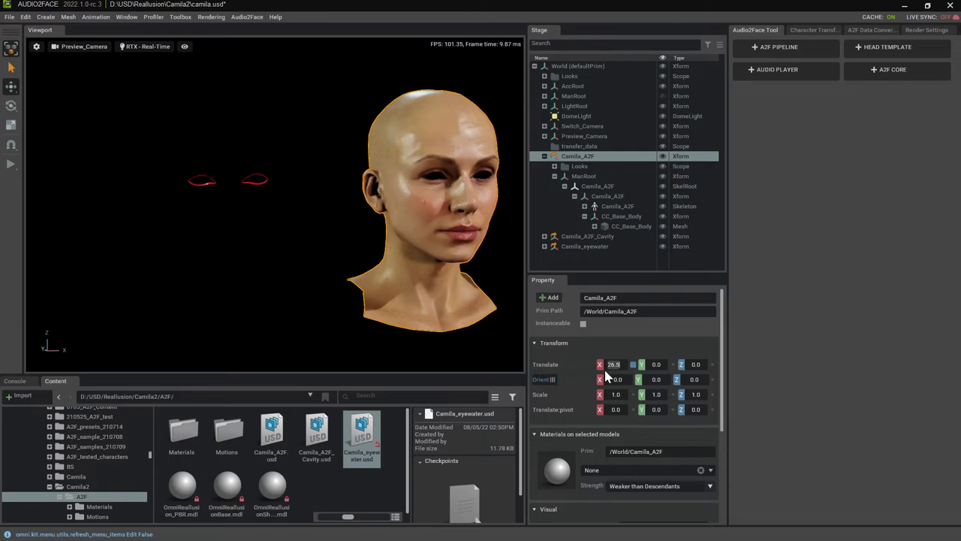
type("0")
key("Return")
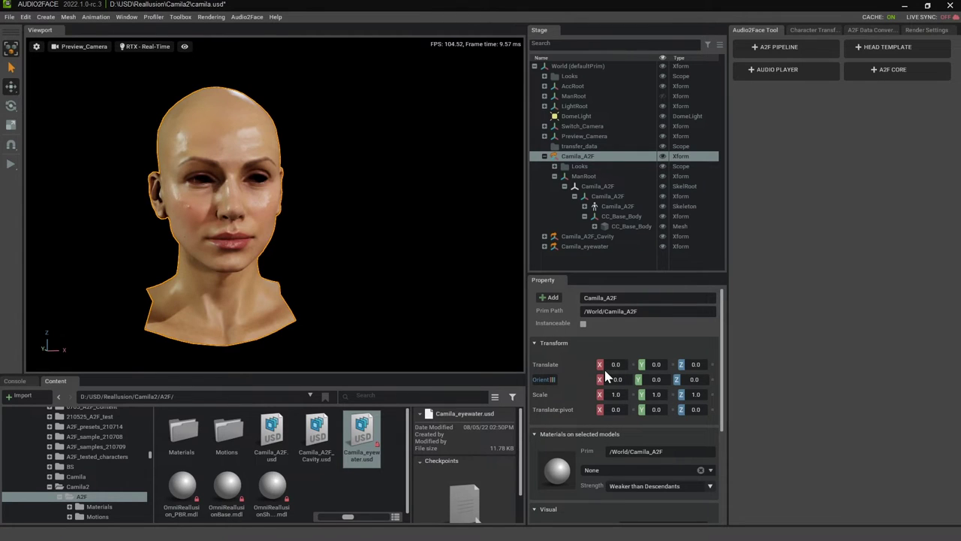
left_click(593, 246)
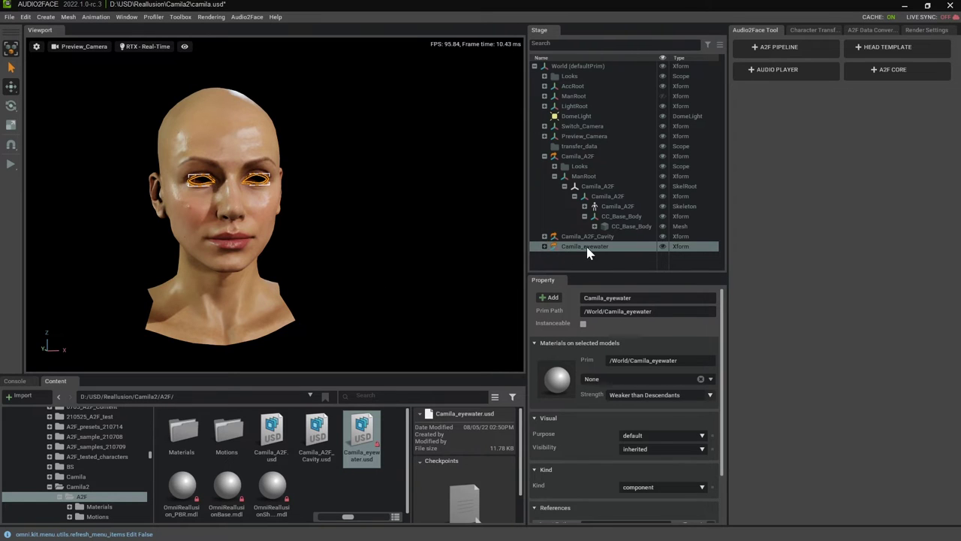
scroll(638, 428, "down", 2)
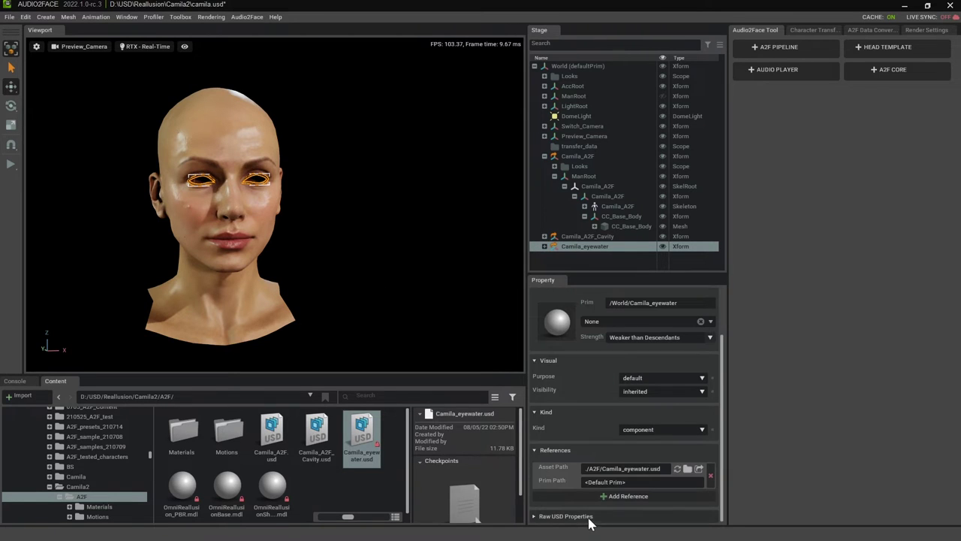
- Select Camila_eyewater's CC_Base_Body mesh and orbit the viewport to check its fit around the eyes
left_click(544, 246)
left_click(604, 256)
scroll(661, 436, "down", 5)
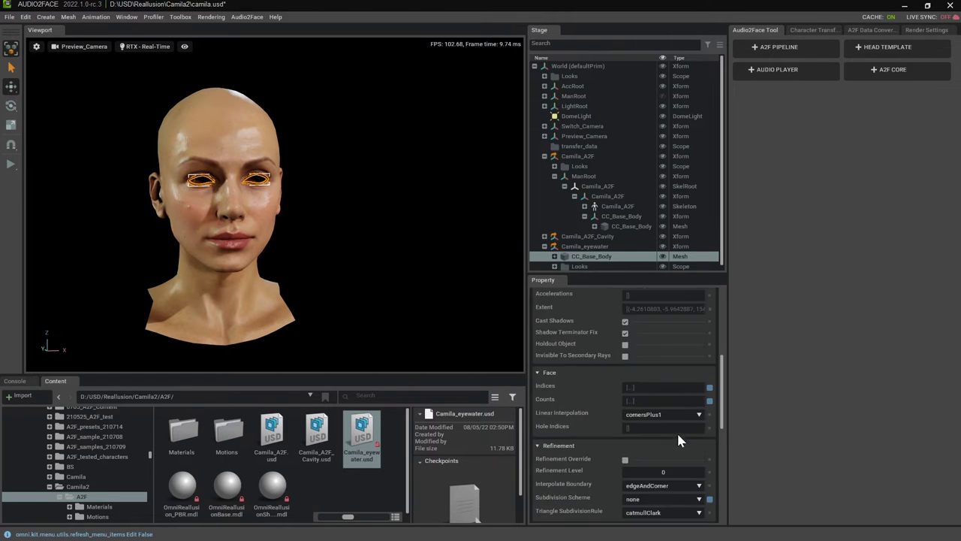
scroll(679, 440, "down", 8)
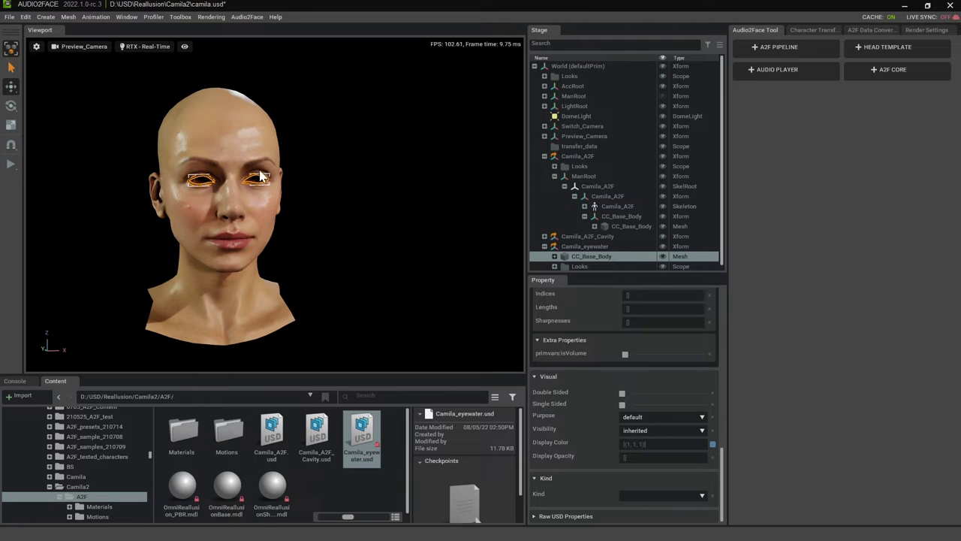
scroll(204, 183, "up", 3)
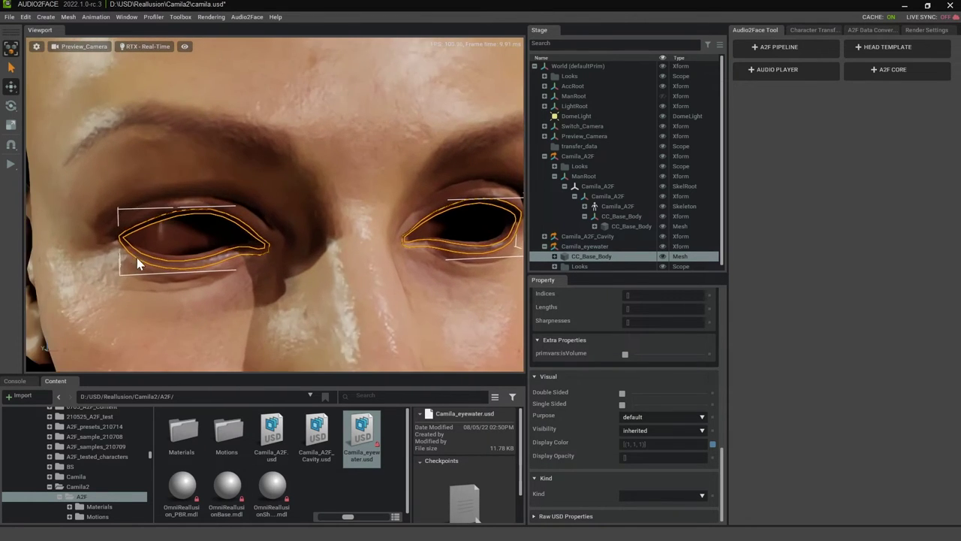
scroll(187, 241, "up", 3)
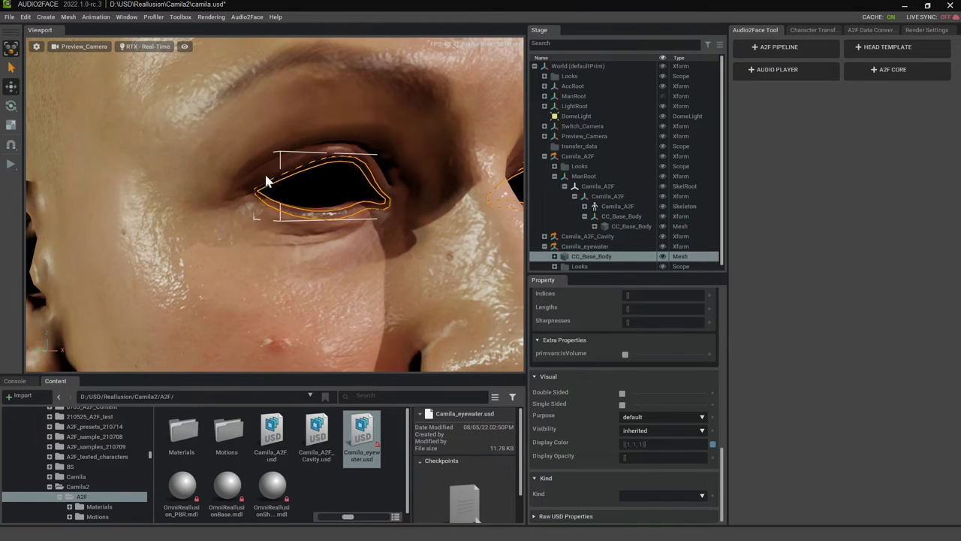
scroll(302, 240, "down", 3)
left_click_drag(328, 249, 223, 223, "alt")
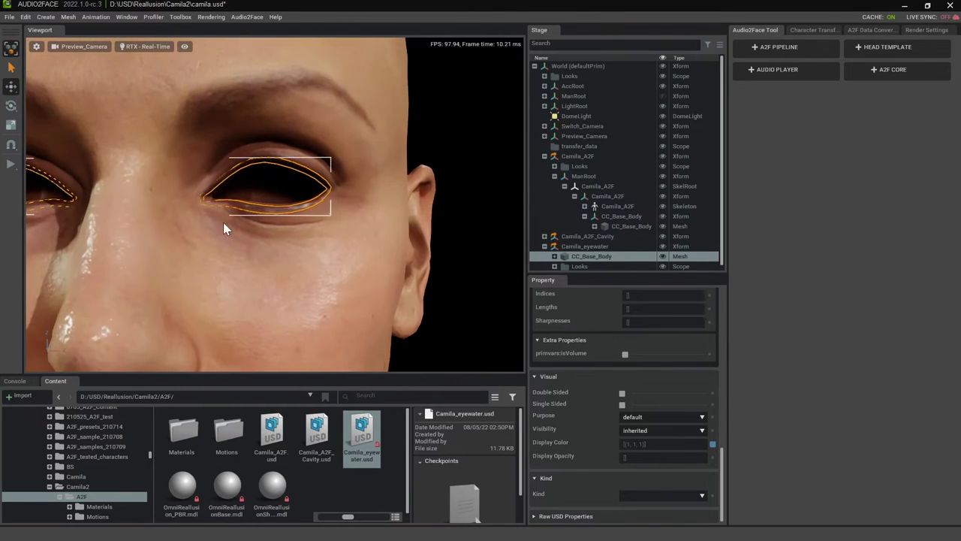
scroll(421, 249, "down", 10)
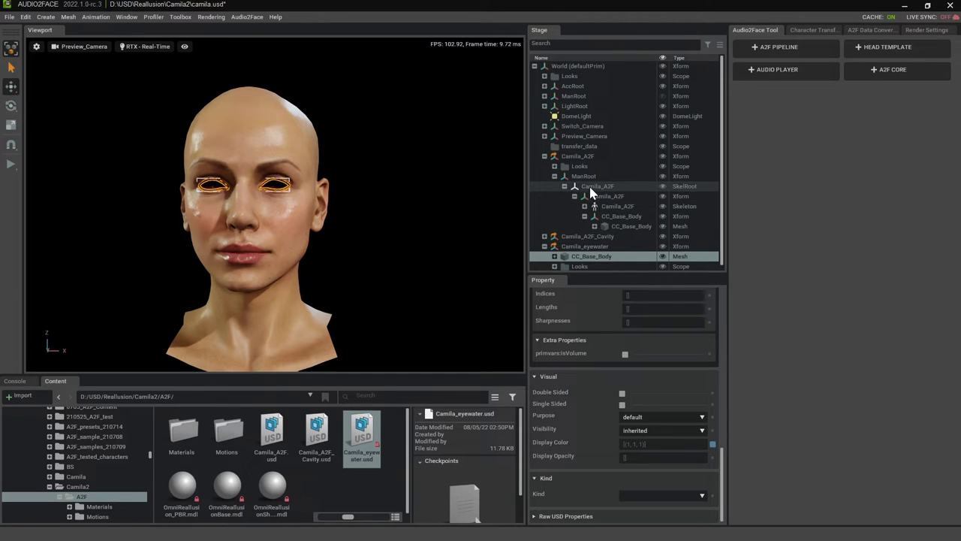
- Hide the Camila_A2F head and make the ManRoot character visible again
left_click(662, 245)
left_click(662, 246)
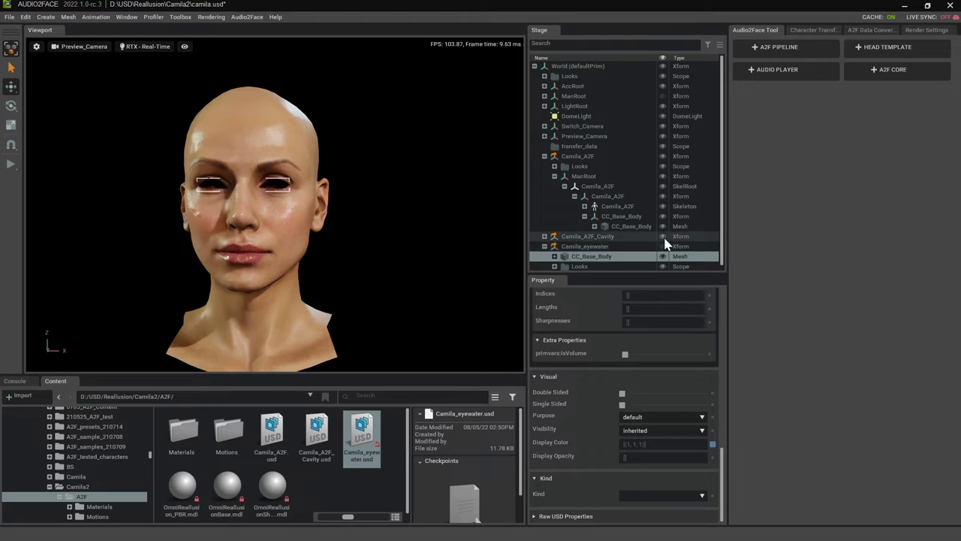
left_click(661, 156)
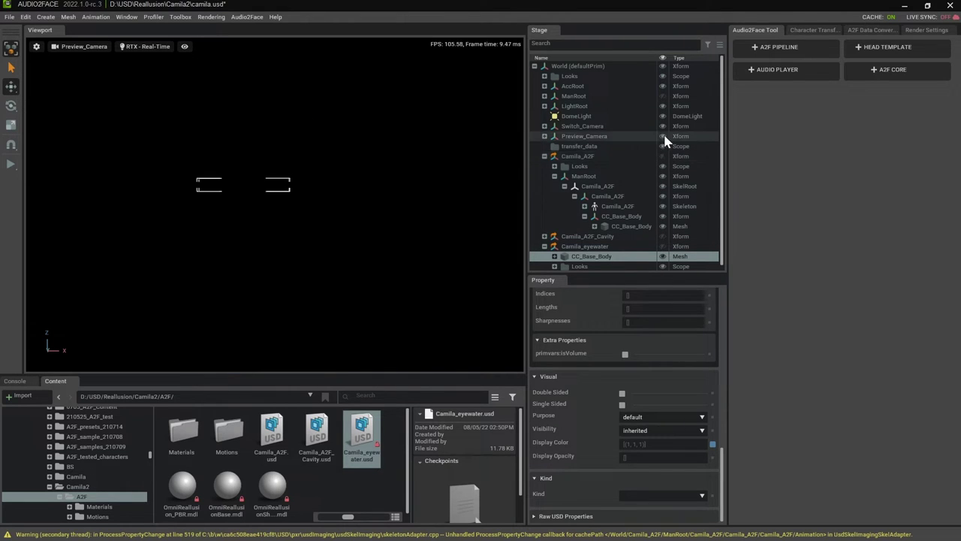
left_click(662, 96)
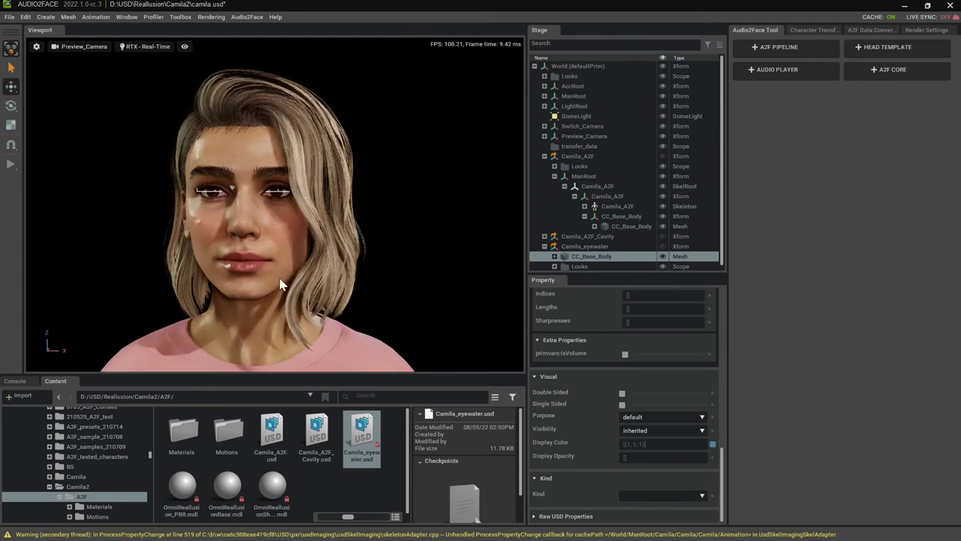
- Zoom in on the face, select its CC_Base_Body mesh, and orbit to a frontal view
scroll(228, 207, "up", 5)
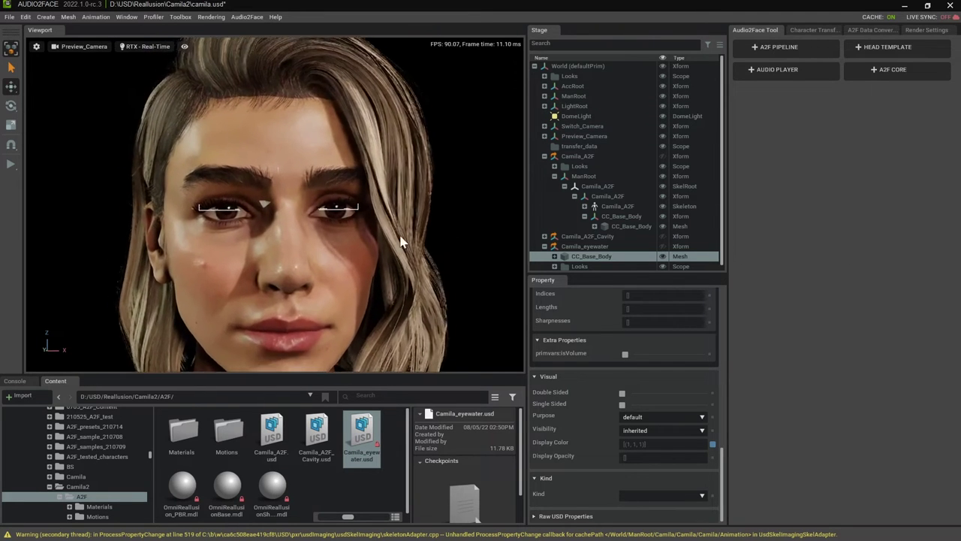
scroll(251, 204, "up", 3)
left_click(189, 240)
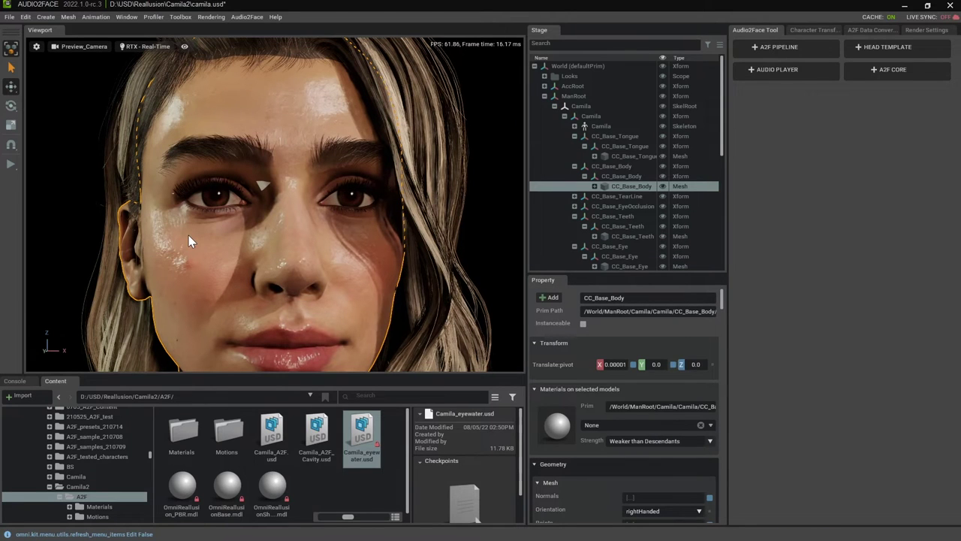
scroll(402, 237, "down", 3)
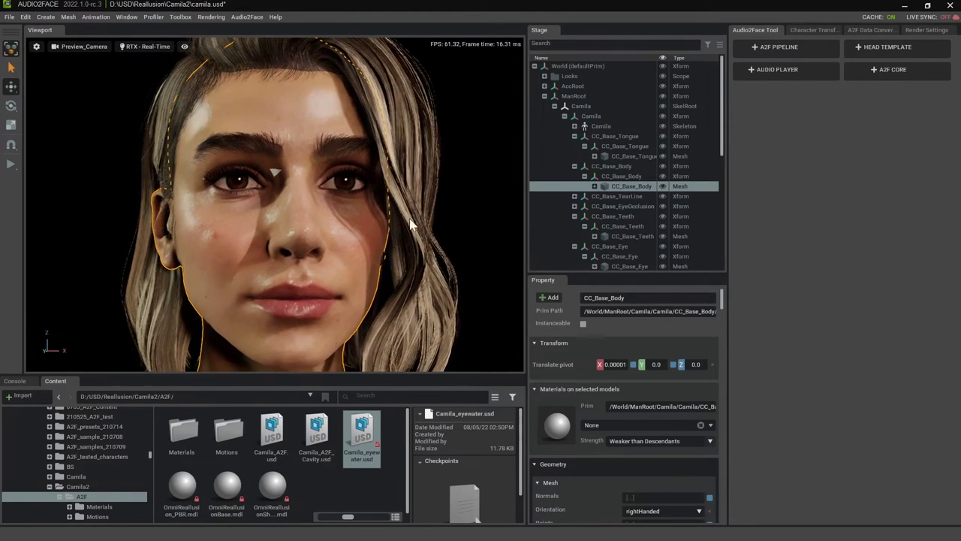
left_click_drag(410, 224, 328, 214, "alt")
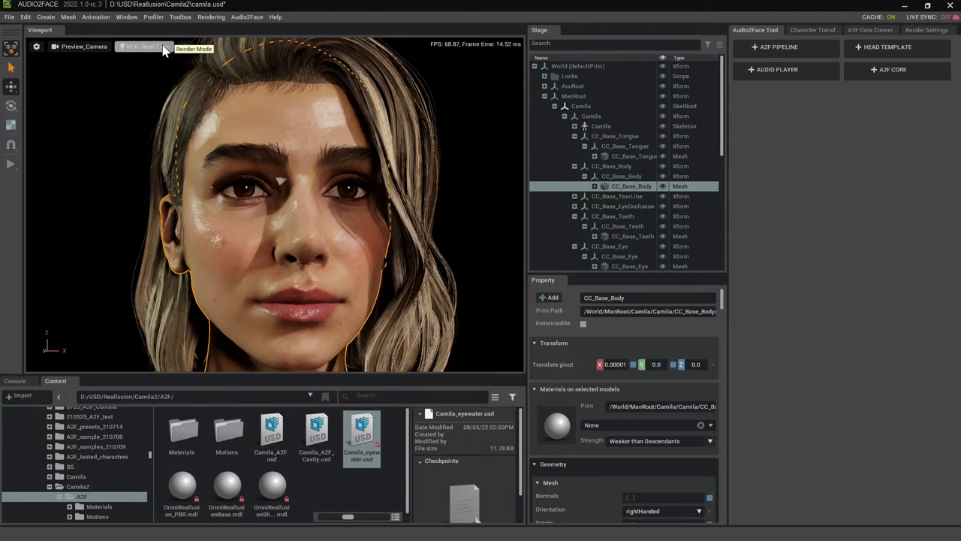
left_click(66, 20)
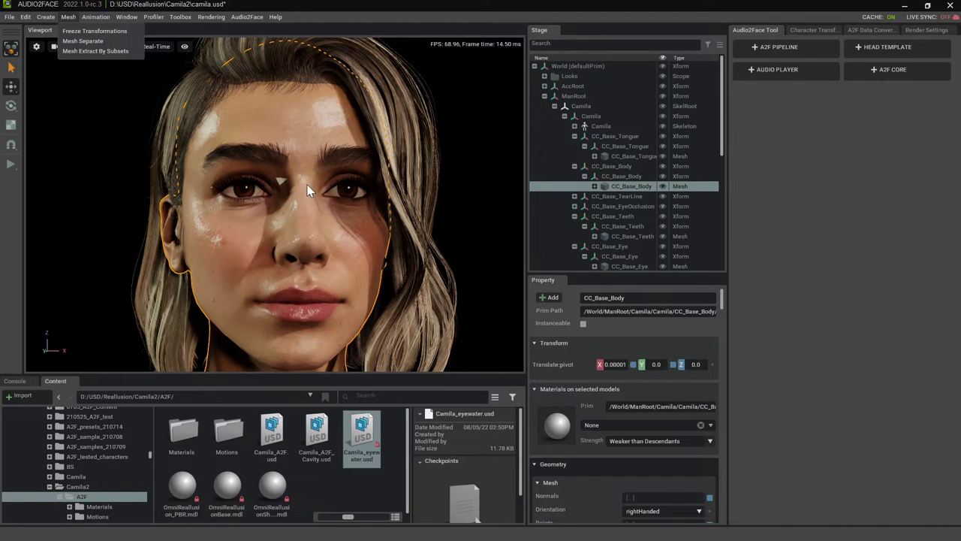
- Make a stamped copy of CC_Base_Body with Toolbox > BUILT-IN > Mesh > Stamp Mesh
left_click(180, 17)
mouse_move(184, 30)
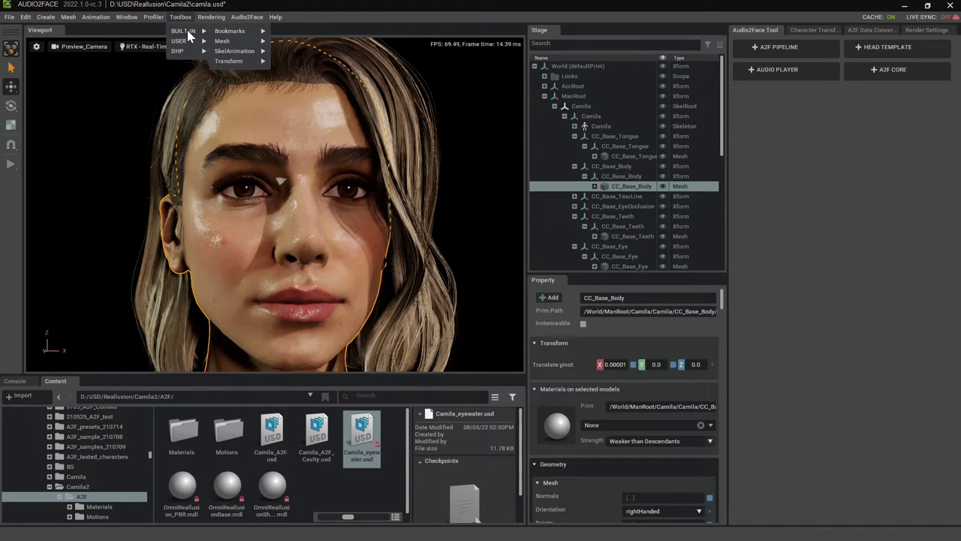
mouse_move(227, 41)
left_click(304, 51)
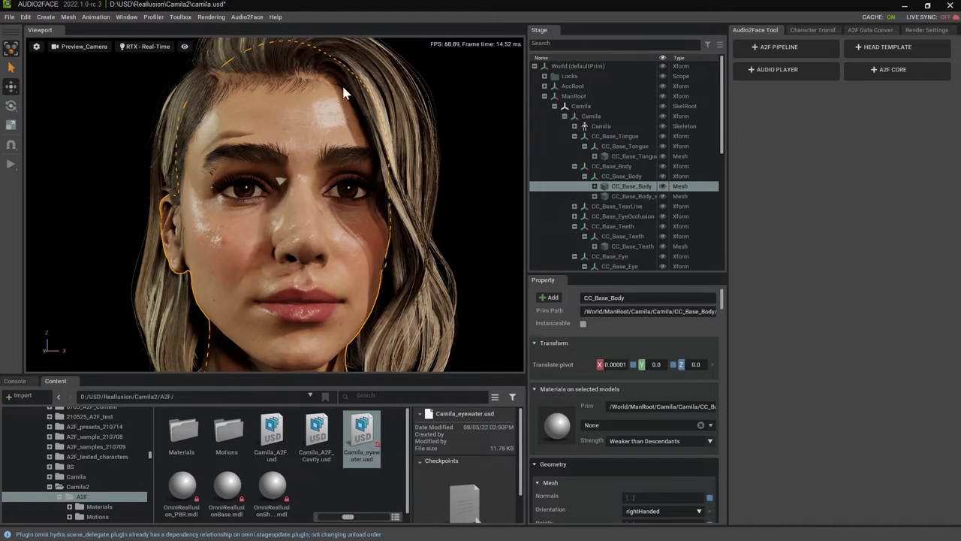
- Hide ManRoot and move CC_Base_Body_stamp directly under World
left_click(545, 97)
left_click(662, 96)
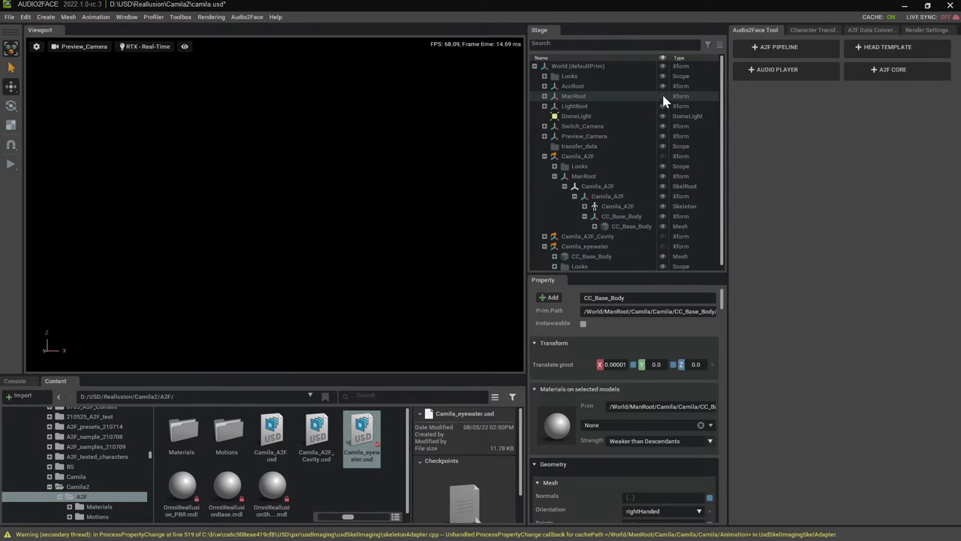
left_click(545, 96)
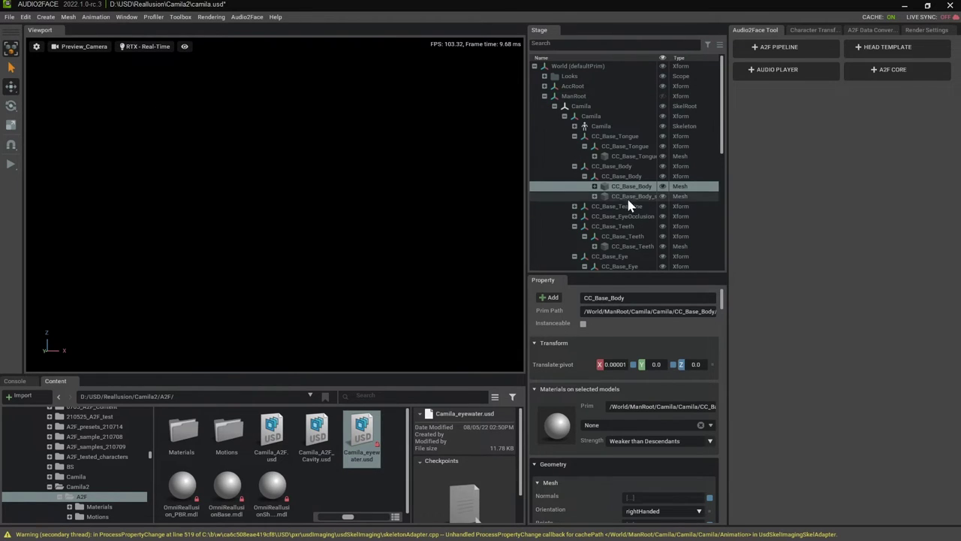
left_click(633, 196)
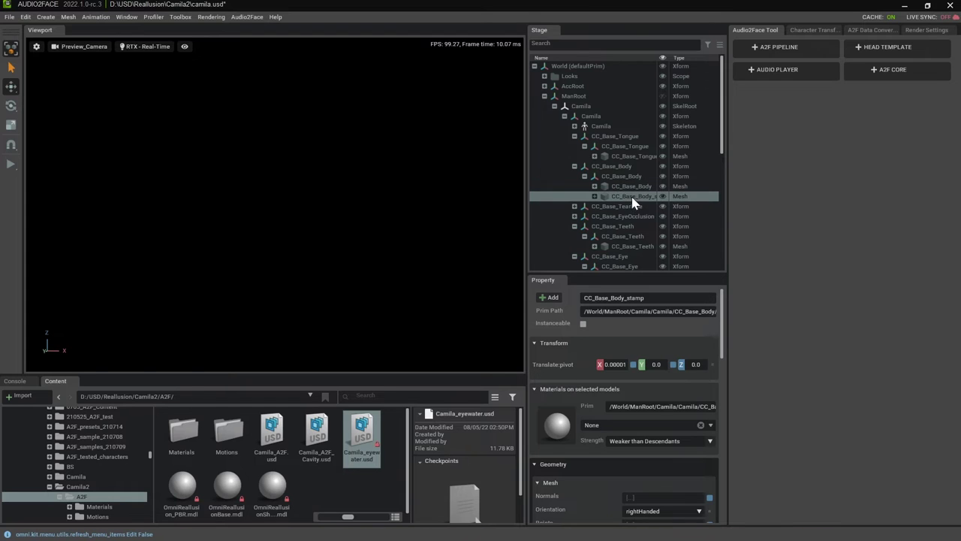
left_click_drag(633, 200, 559, 64)
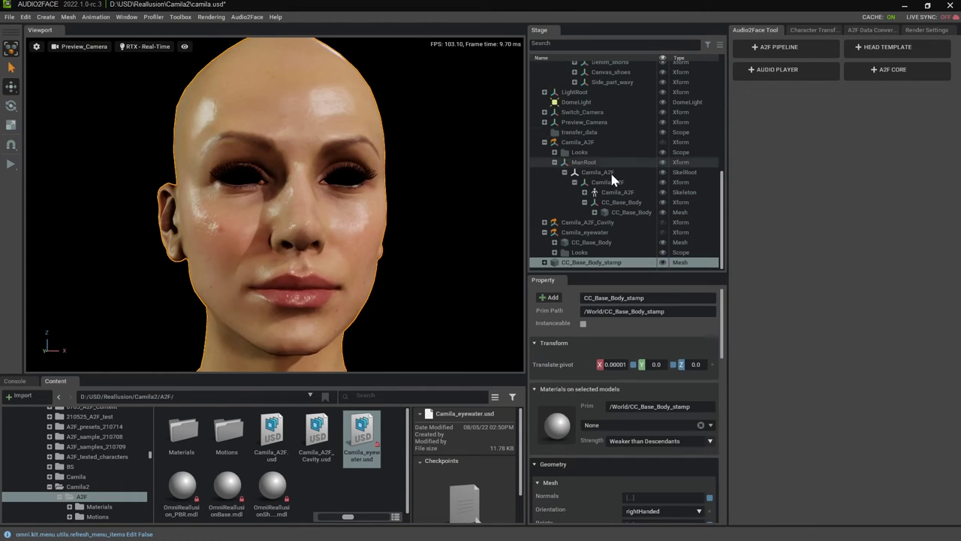
scroll(612, 178, "up", 5)
left_click(545, 96)
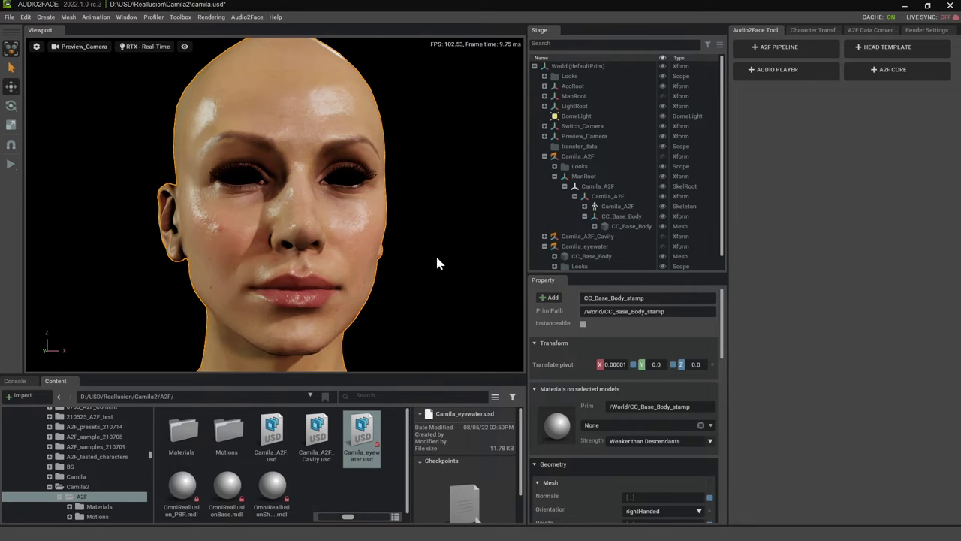
- Orbit around the stamped bald body to inspect it, dismissing the Toolbox menu unused
left_click_drag(440, 263, 348, 258, "alt")
right_click_drag(455, 256, 347, 233, "alt")
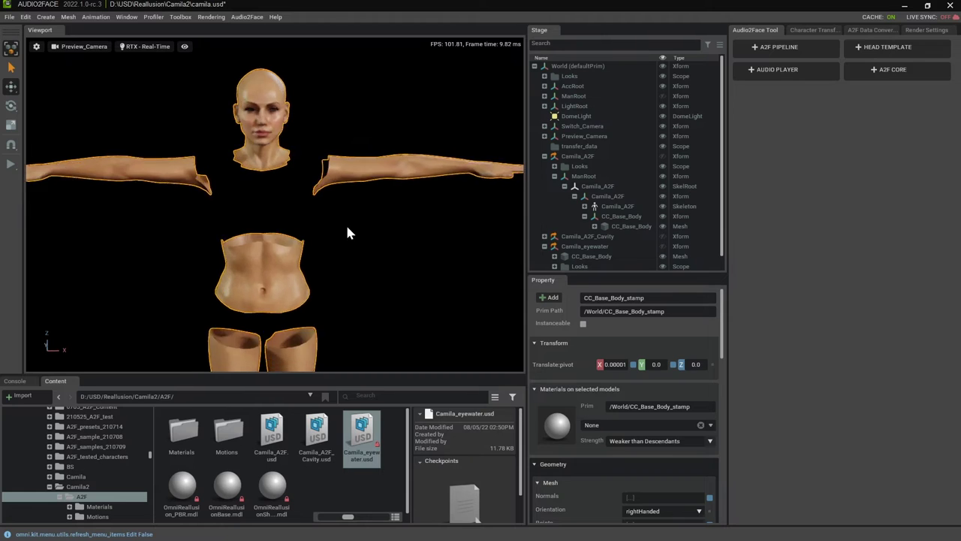
left_click_drag(347, 233, 338, 274, "alt")
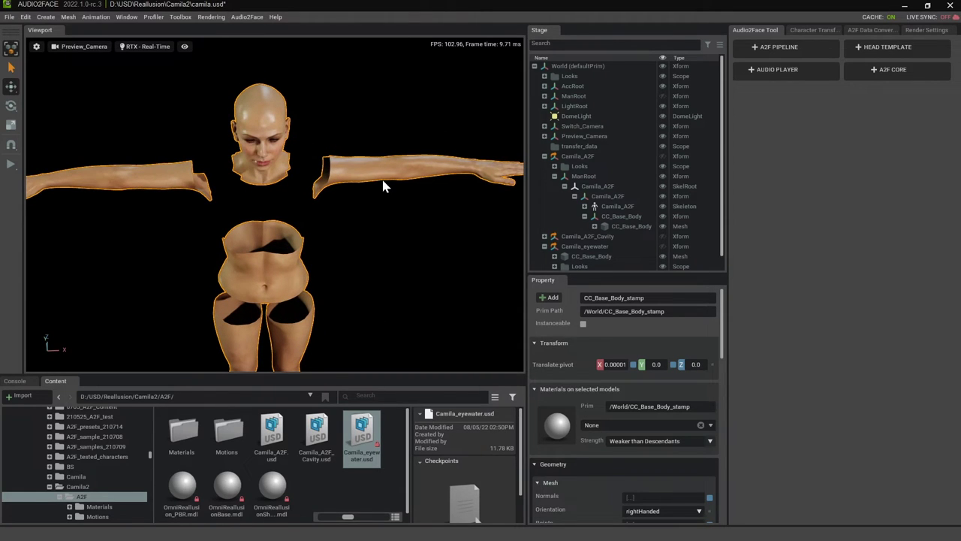
left_click(179, 19)
mouse_move(184, 30)
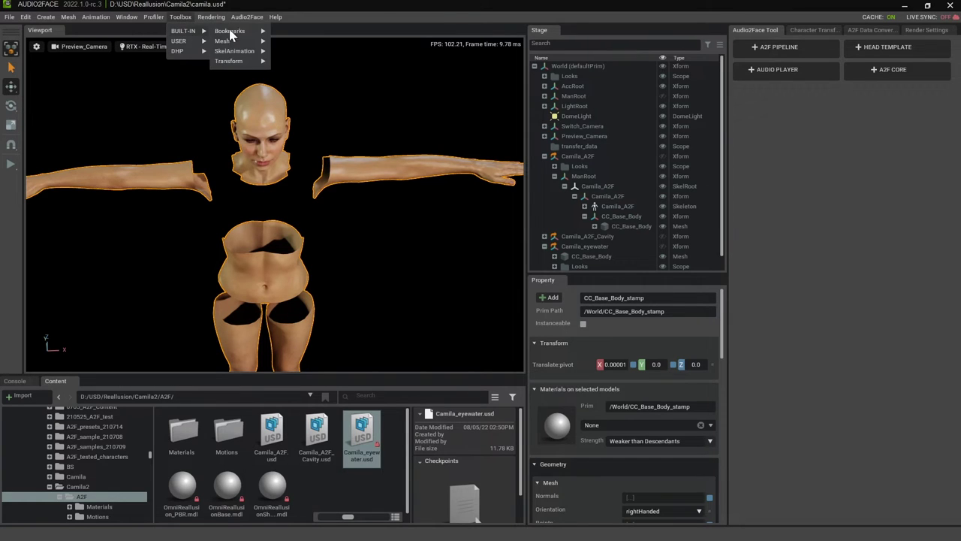
mouse_move(225, 41)
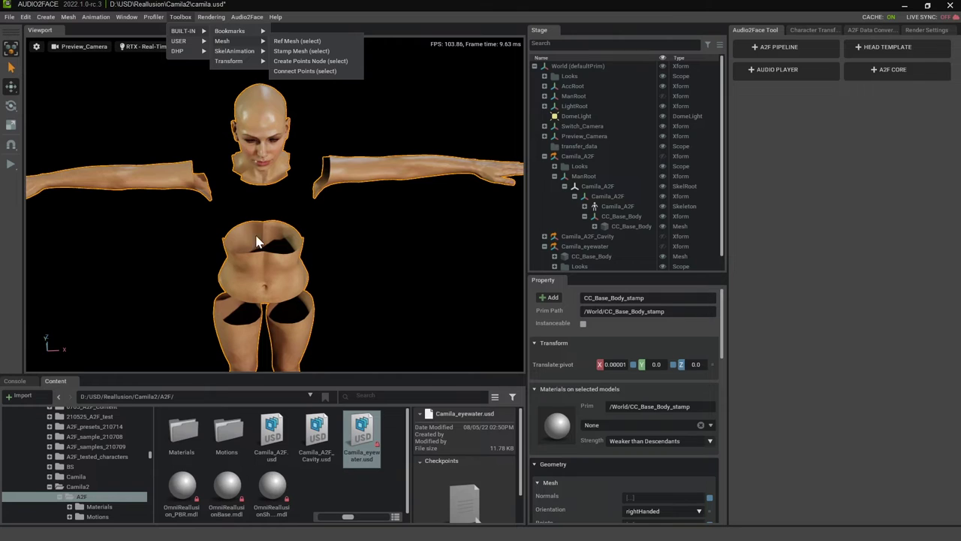
key("Escape")
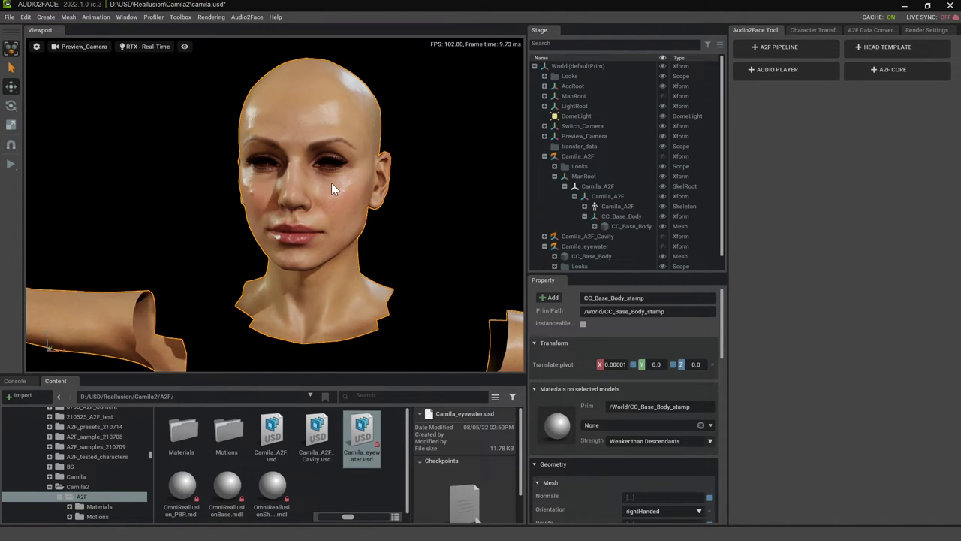
- Expand CC_Base_Body_stamp to list its subsets, inspect Std_Eyelash, then reselect the stamp mesh
left_click_drag(385, 186, 152, 173, "alt")
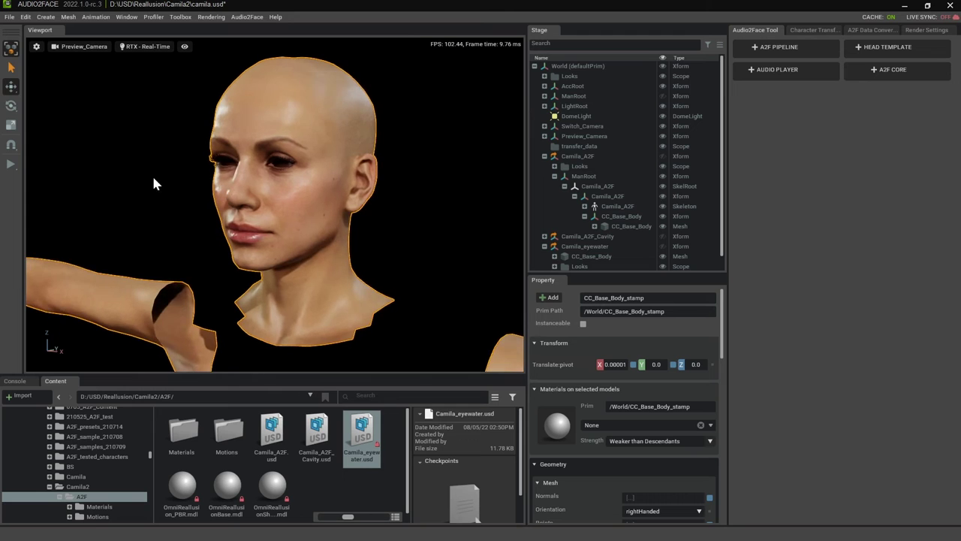
scroll(266, 165, "up", 3)
left_click_drag(266, 165, 157, 201, "alt")
scroll(298, 222, "up", 5)
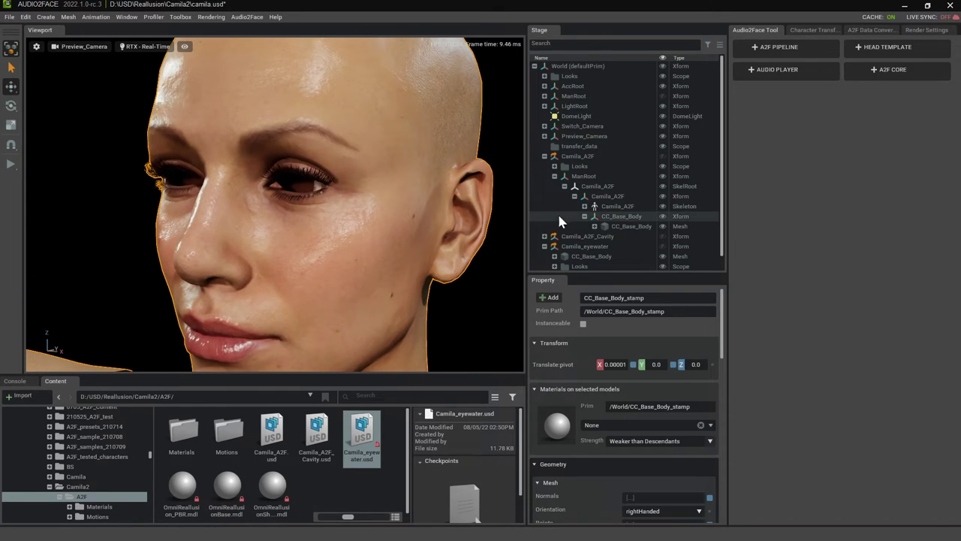
scroll(638, 169, "down", 1)
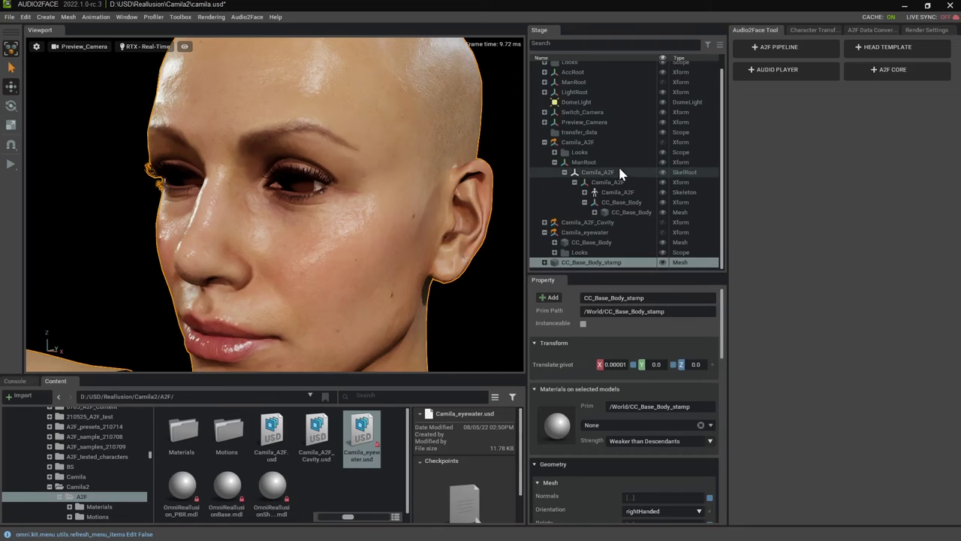
left_click(544, 263)
scroll(646, 226, "down", 3)
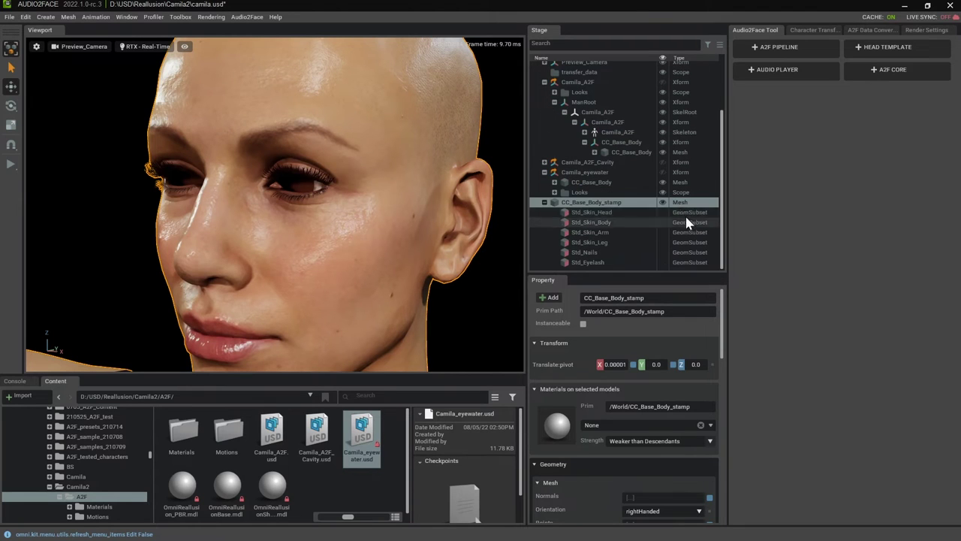
left_click(598, 260)
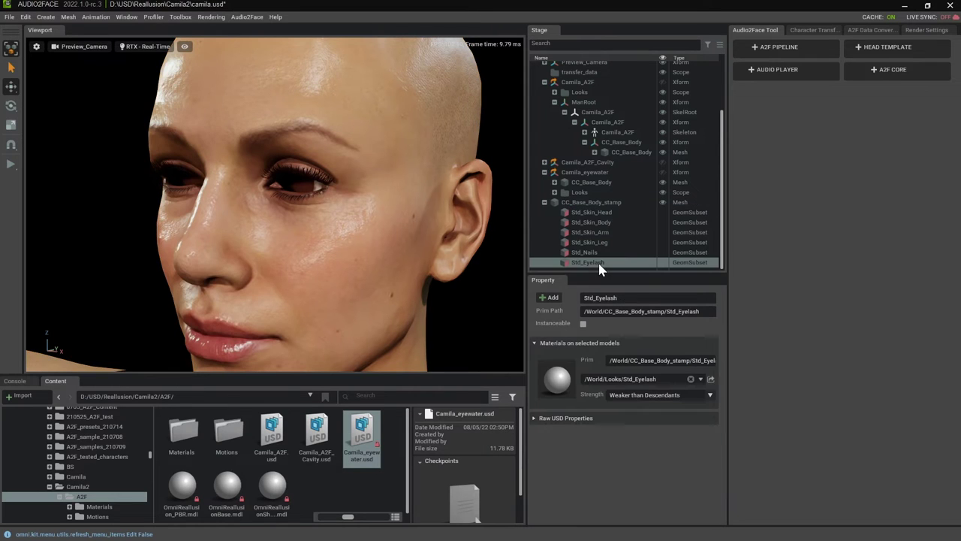
left_click(588, 204)
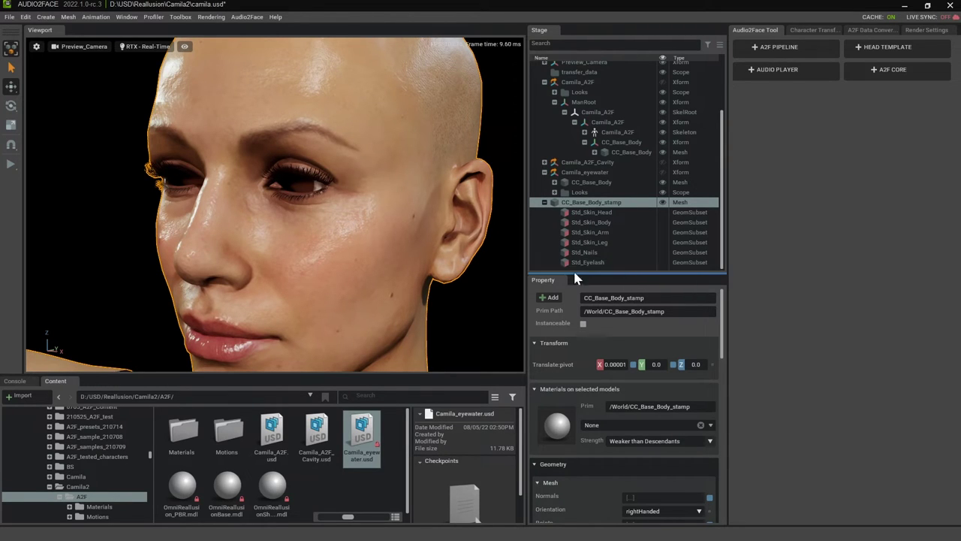
- Run Mesh Extract By Subsets on the stamp and check each new mesh, Std_Skin_Head through Std_Eyelash
left_click(67, 18)
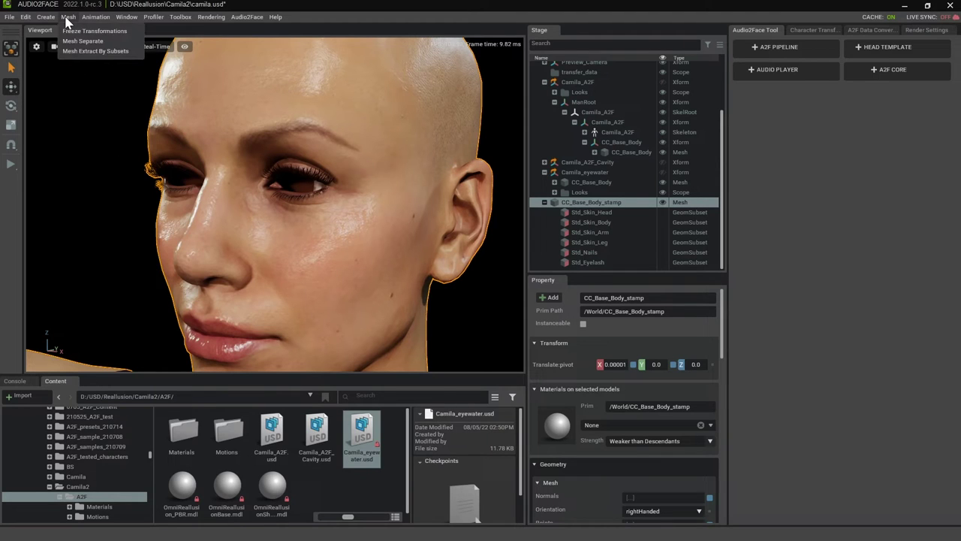
left_click(105, 51)
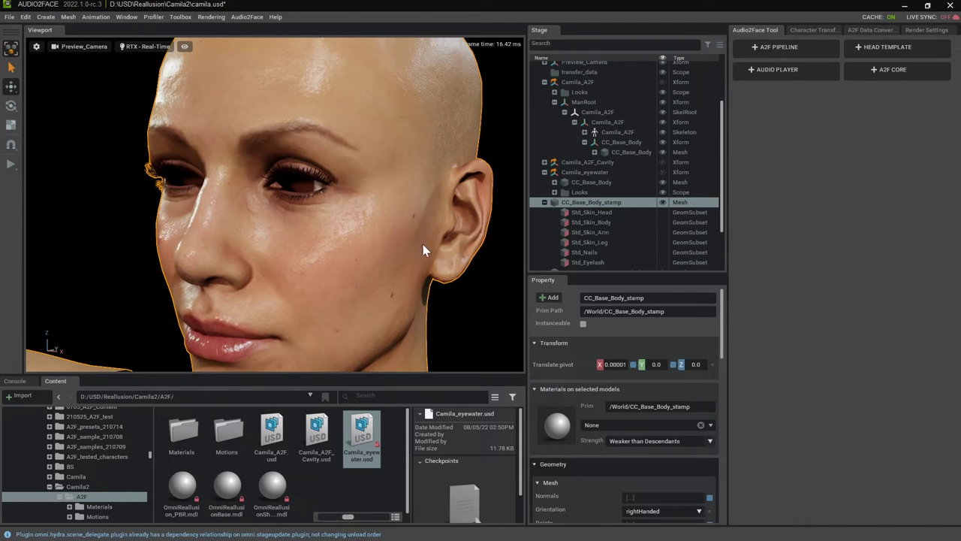
scroll(621, 219, "down", 3)
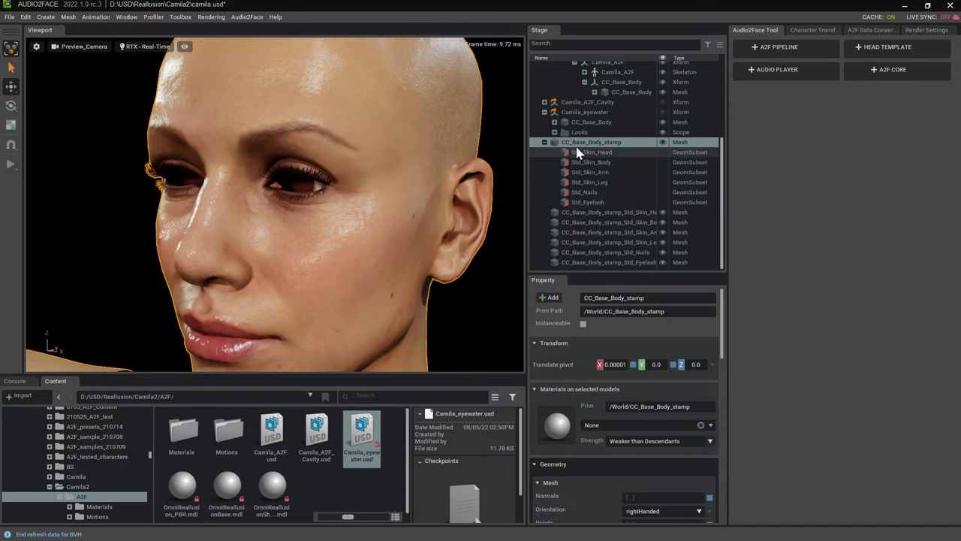
left_click(620, 214)
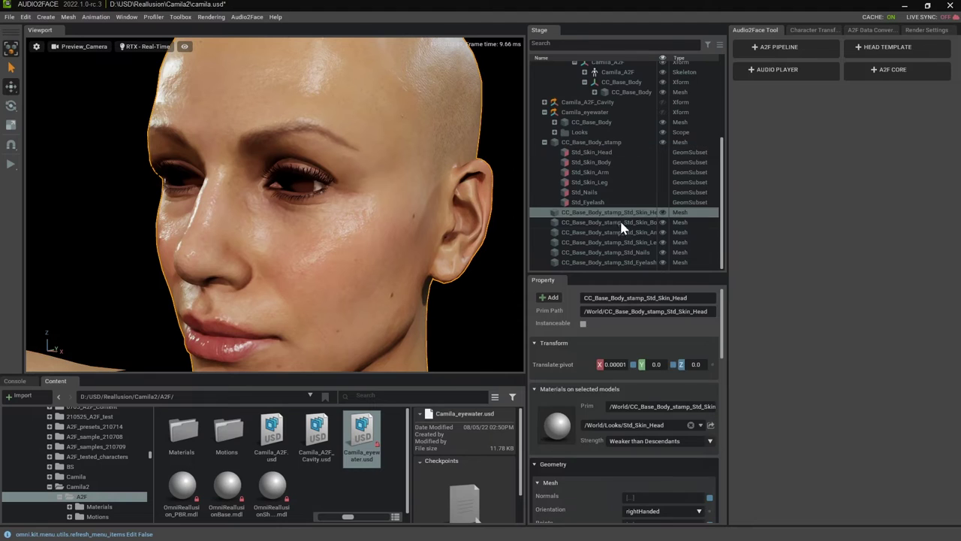
left_click(617, 223)
left_click(618, 232)
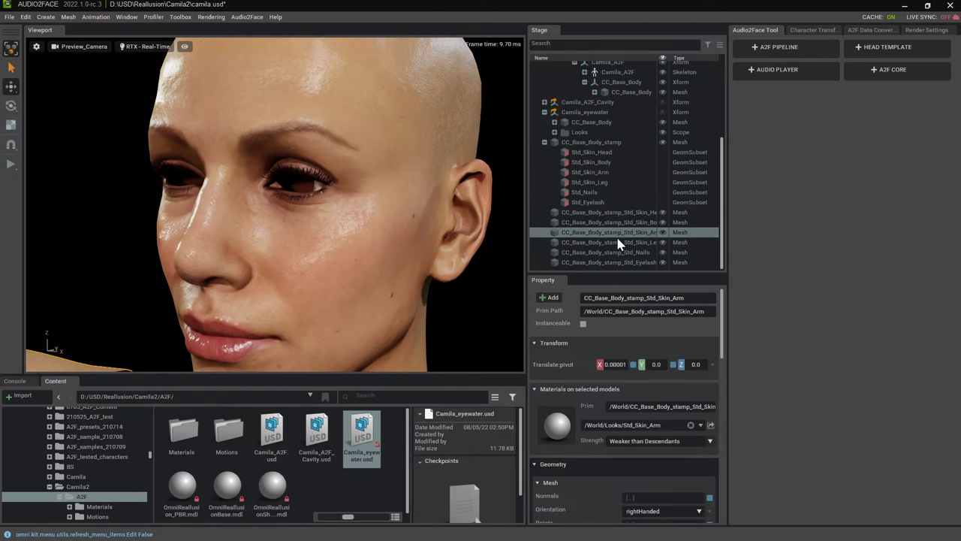
left_click(618, 242)
left_click(618, 252)
left_click(617, 262)
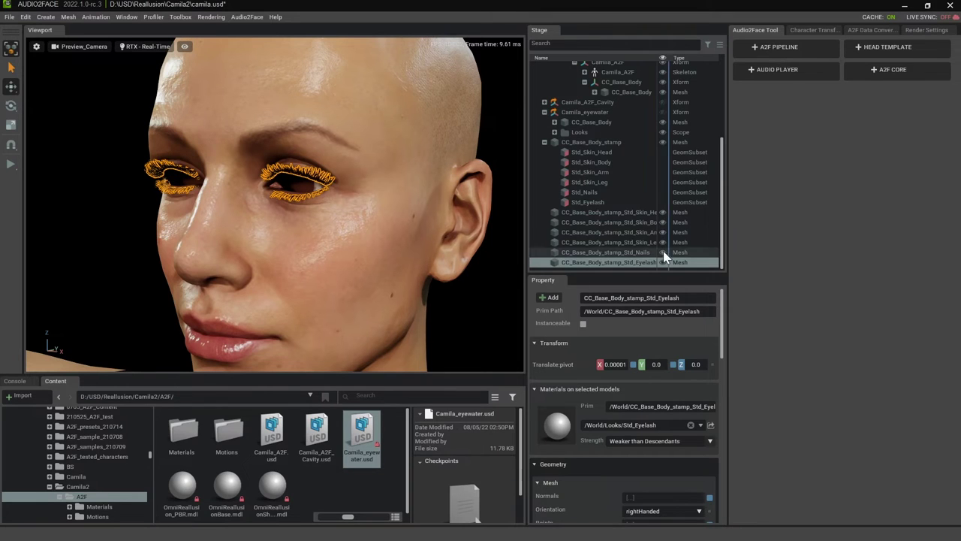
- Select CC_Base_Body_stamp through the Std_Nails mesh, leaving the eyelash mesh out
left_click(545, 143)
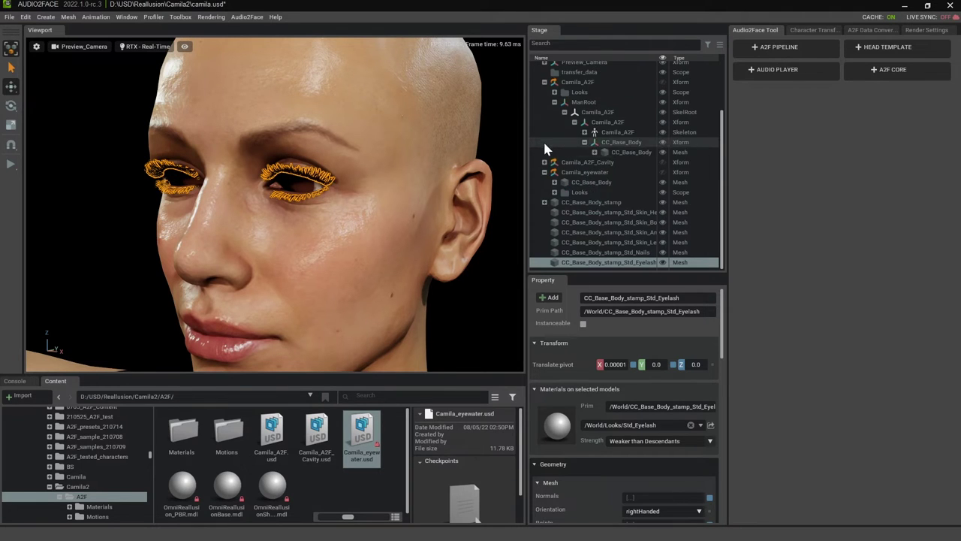
left_click(595, 203)
left_click(621, 252, "shift")
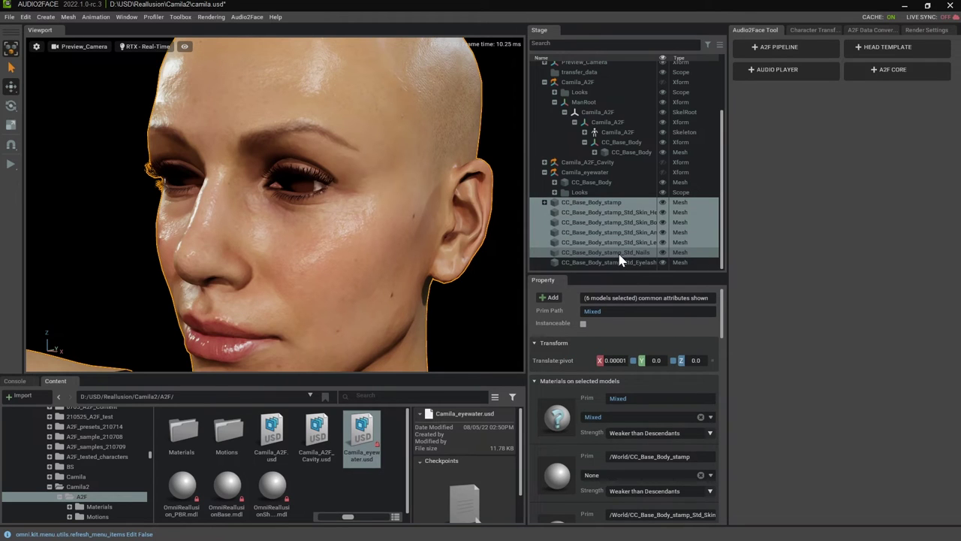
- Delete the six body stamp meshes and rename the eyelash mesh to 'eyelashes'
key("Delete")
left_click(620, 262)
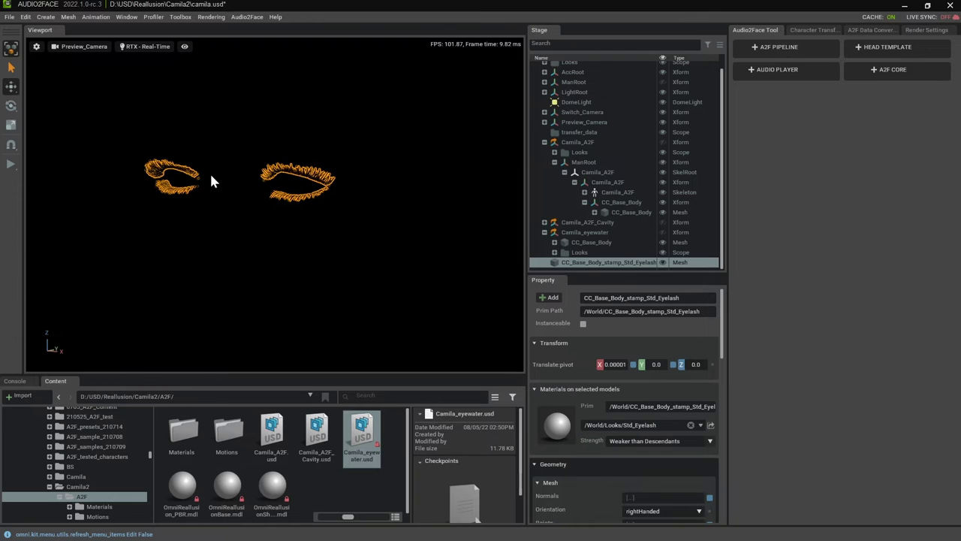
double_click(598, 263)
type("eye")
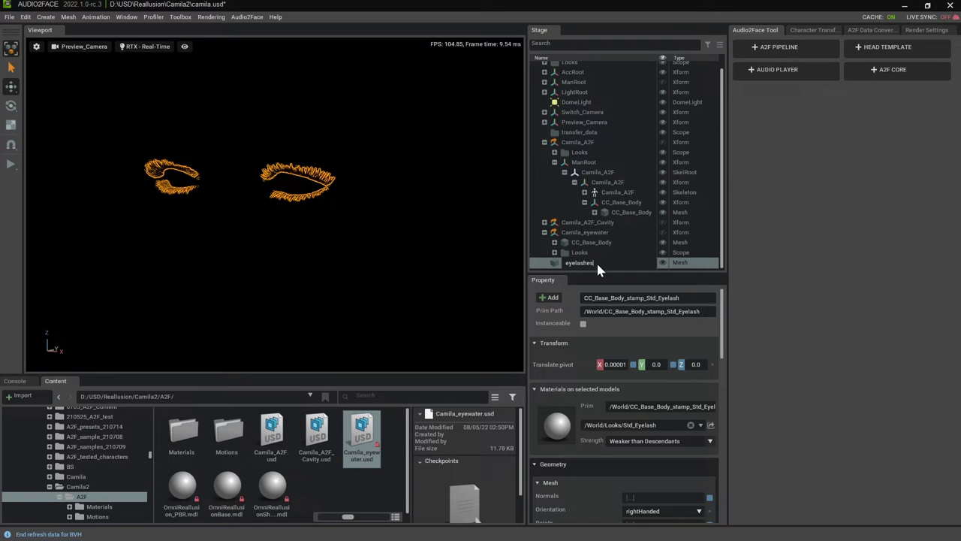
type("lashes")
key("Return")
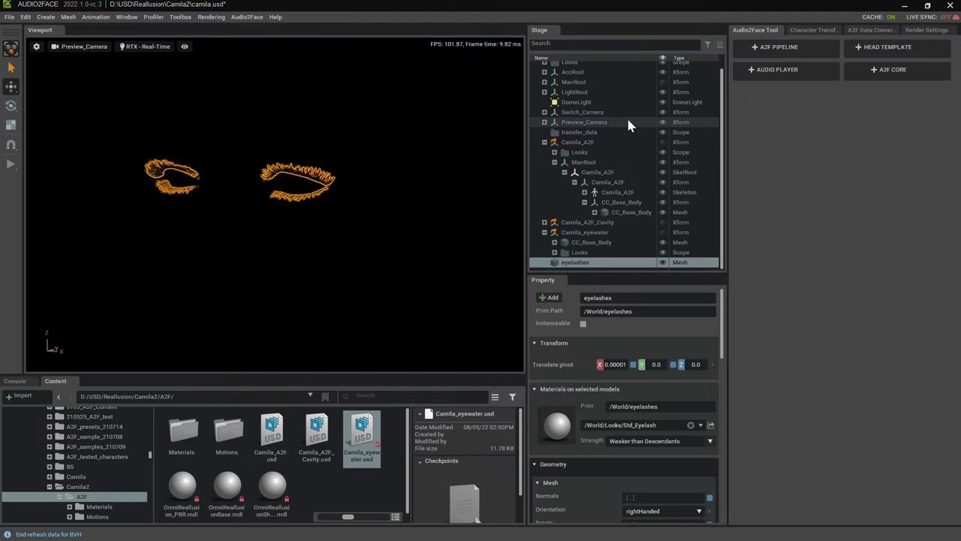
- Show ManRoot again, orbit to face the head, and select the eye mesh
scroll(627, 116, "up", 1)
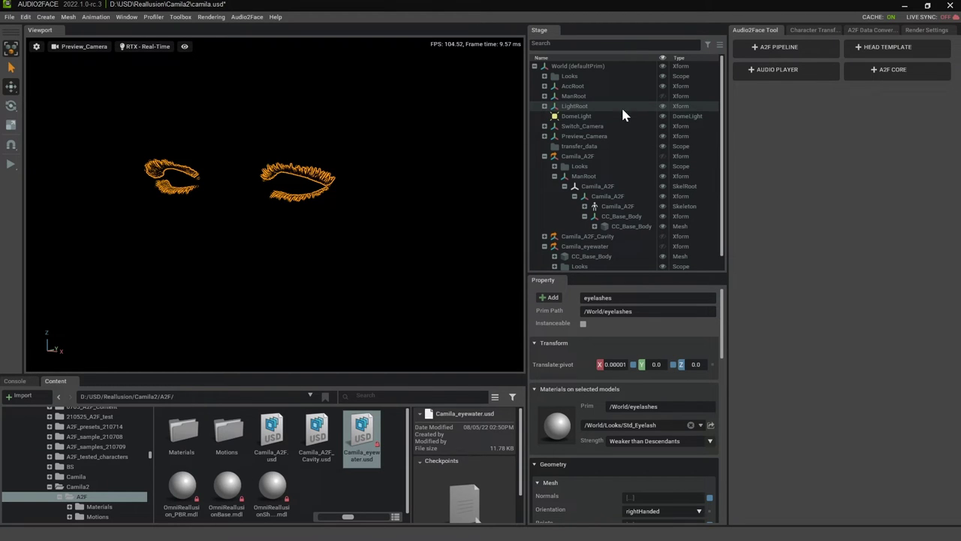
left_click(663, 96)
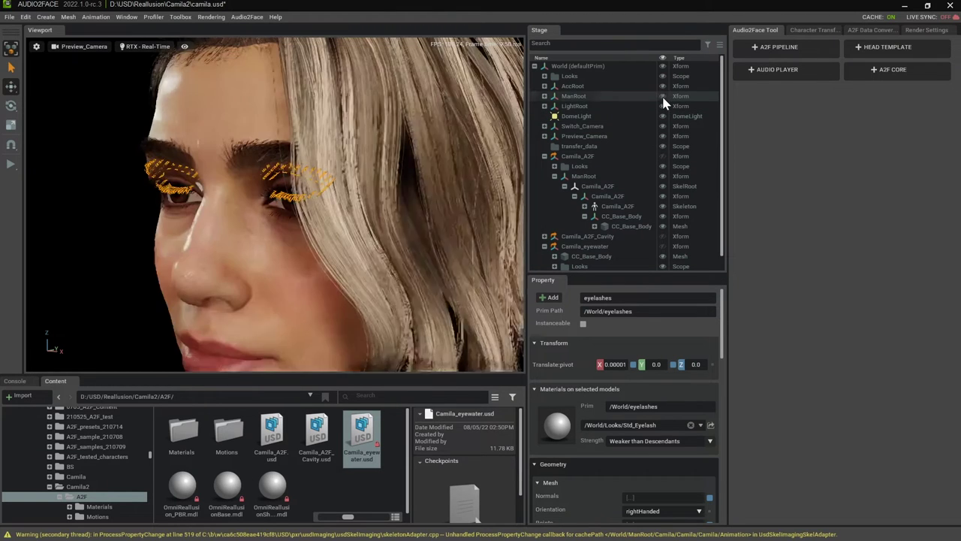
left_click(48, 203)
left_click_drag(286, 264, 245, 167, "alt")
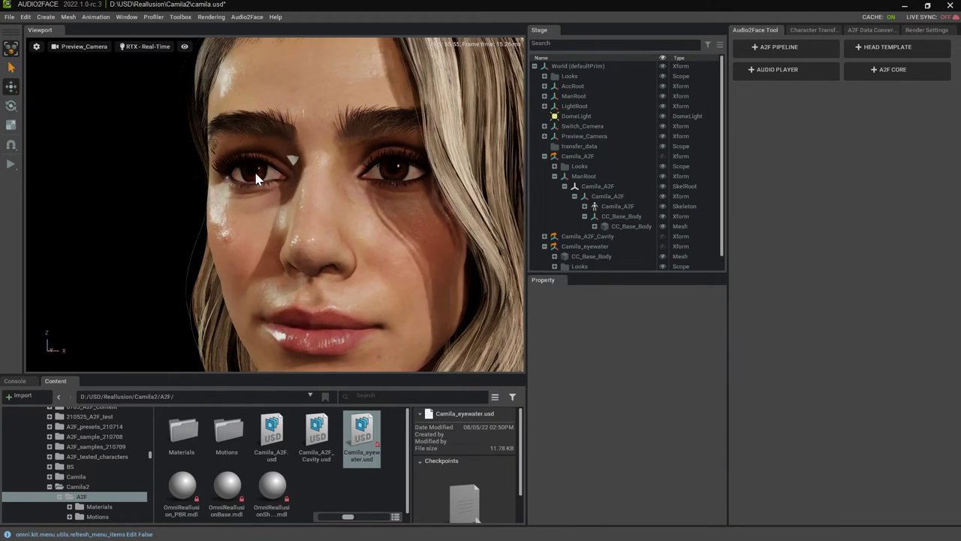
left_click(256, 178)
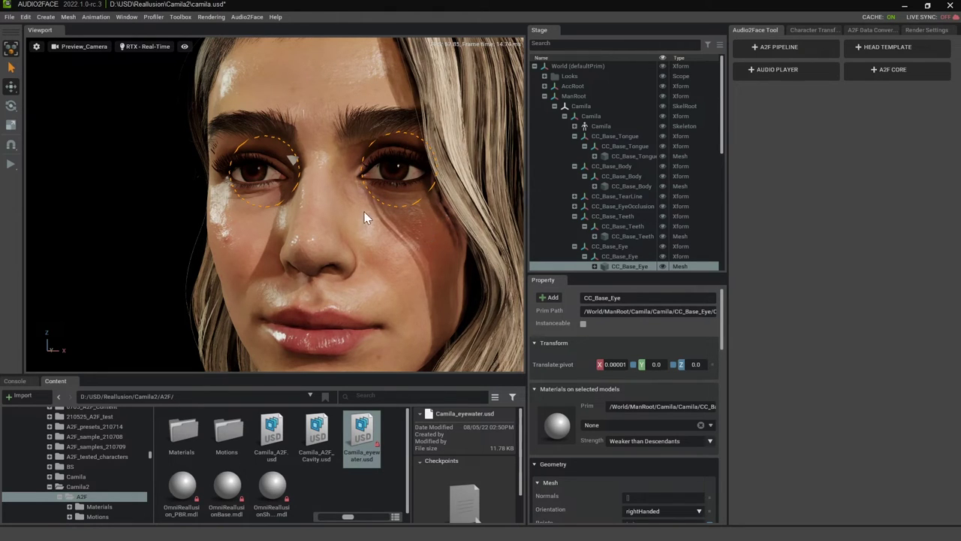
- Split CC_Base_Eye with Mesh Extract By Subsets and select the four resulting eye and cornea meshes
scroll(634, 234, "down", 3)
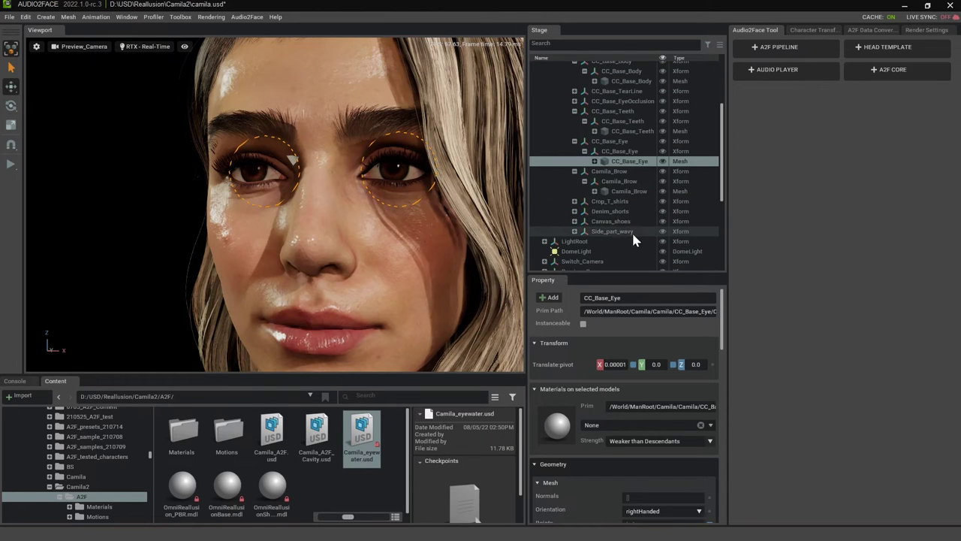
left_click(594, 161)
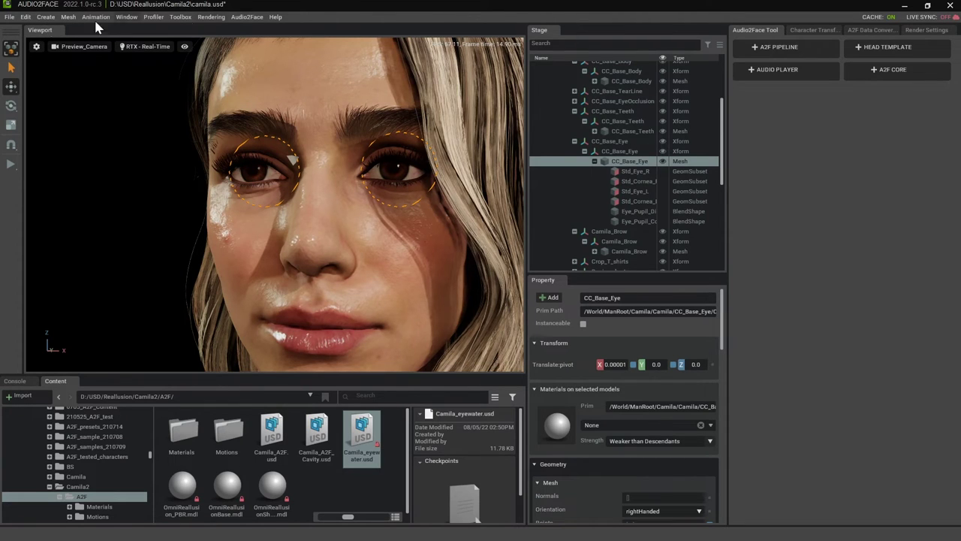
left_click(67, 18)
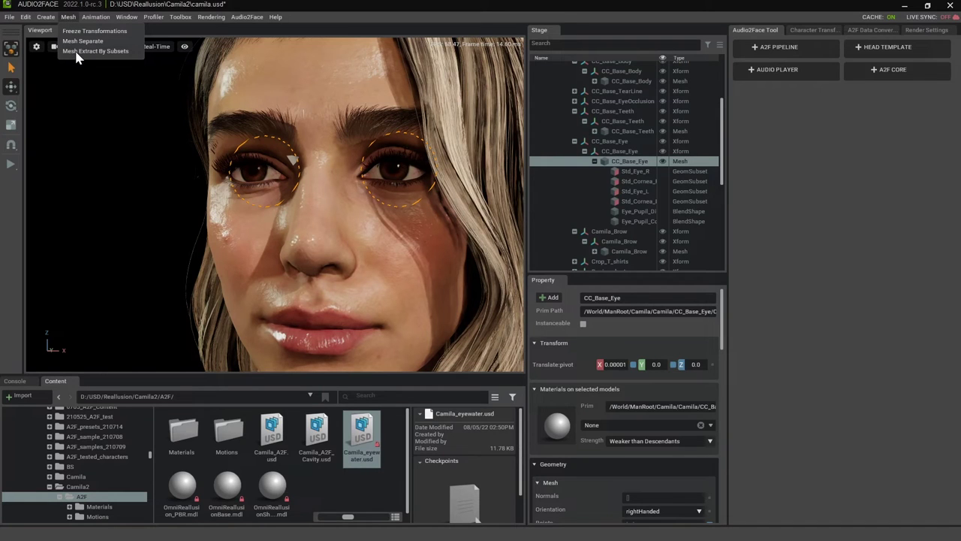
left_click(76, 51)
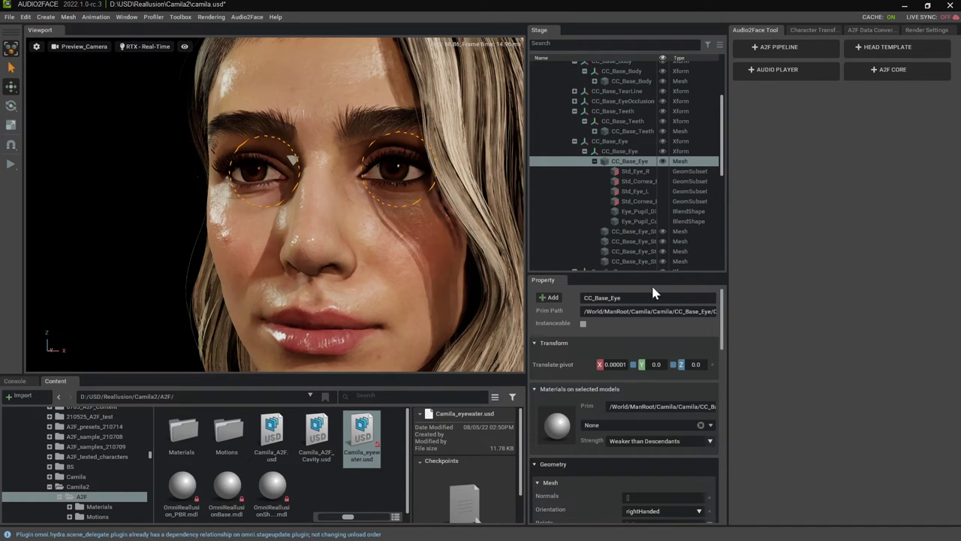
scroll(631, 202, "down", 2)
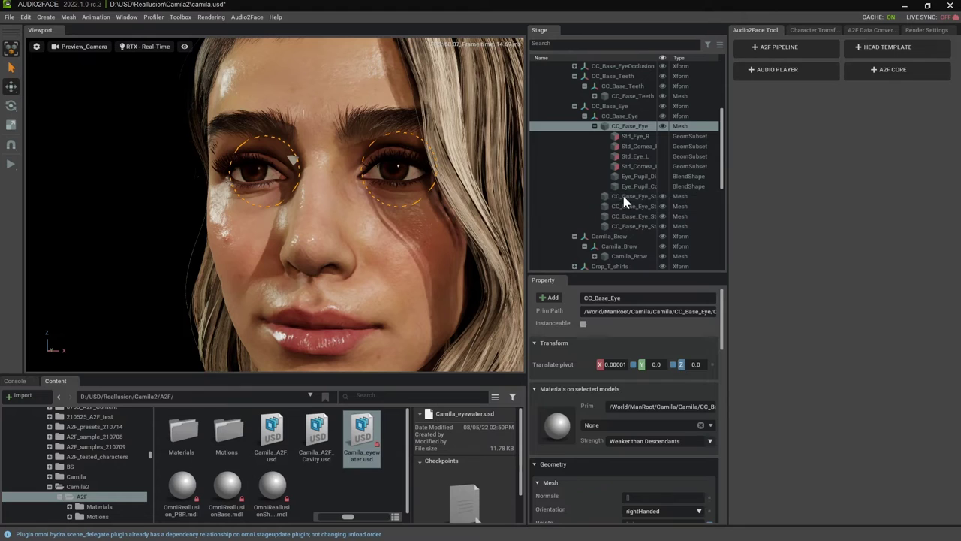
left_click(622, 196)
left_click(627, 226, "shift")
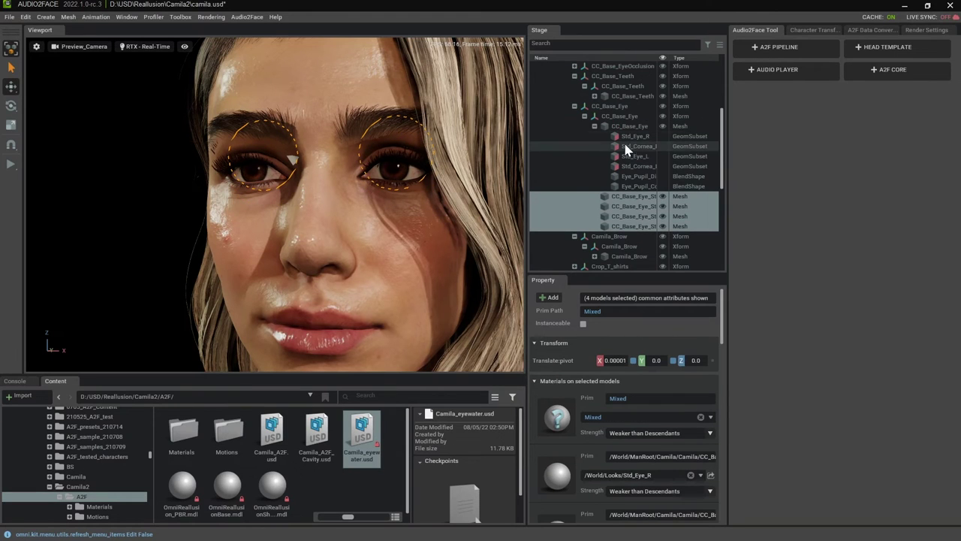
- Move the four CC_Base_Eye_Std_* meshes under World and hide ManRoot, viewing the eyeballs front-on
left_click_drag(631, 200, 569, 67)
left_click(545, 96)
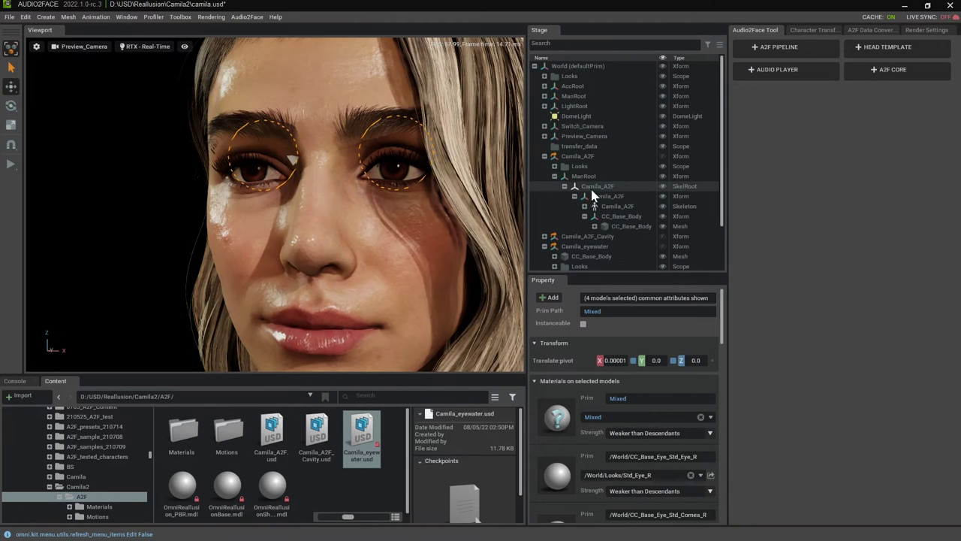
scroll(616, 195, "down", 2)
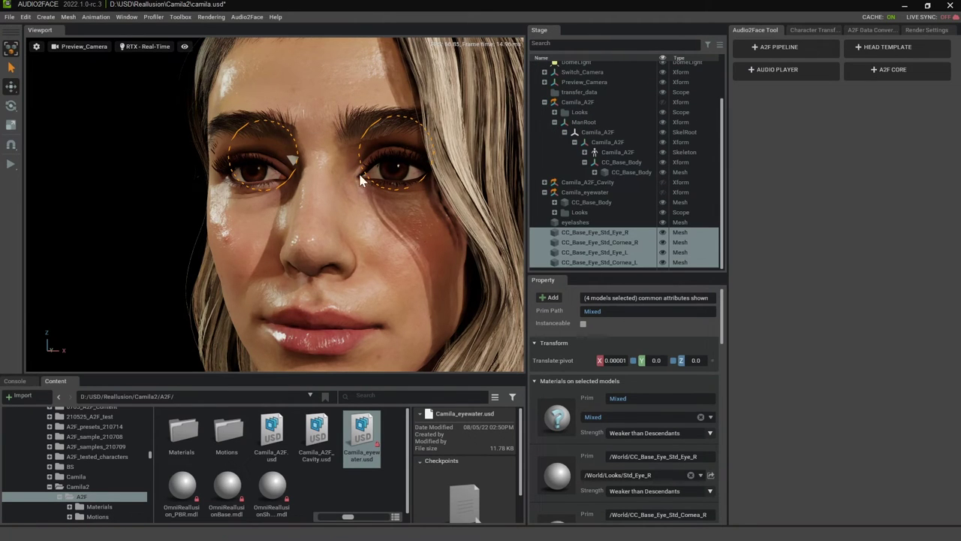
scroll(609, 120, "up", 2)
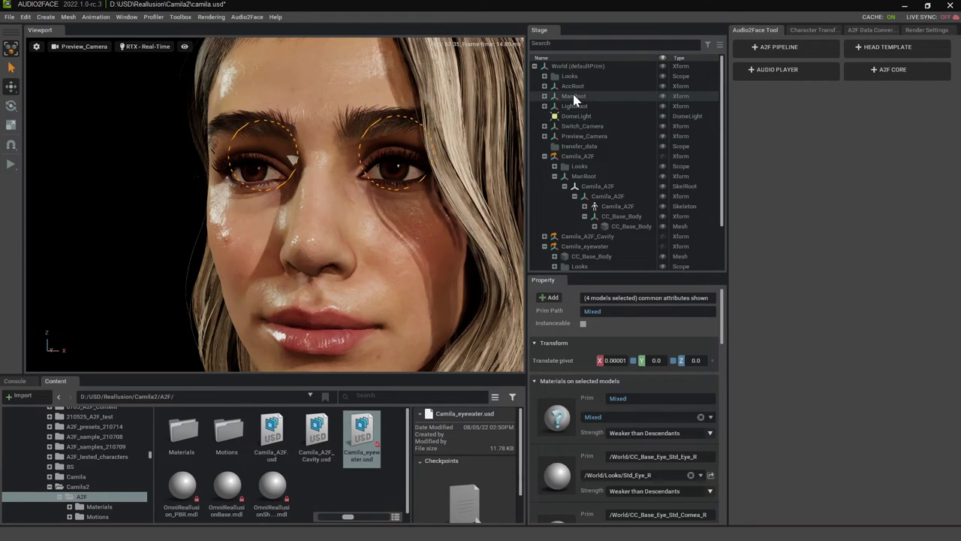
left_click(664, 97)
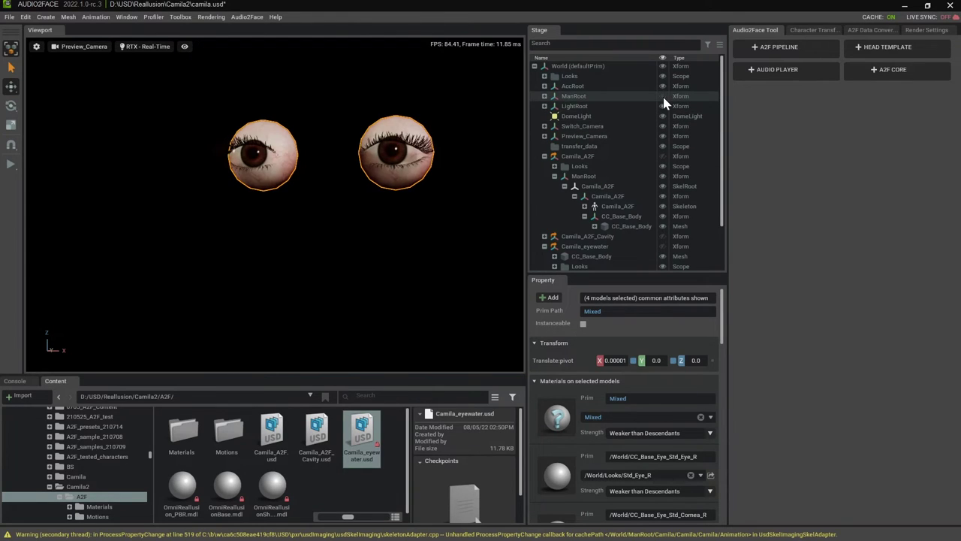
left_click_drag(255, 271, 421, 254, "alt")
scroll(626, 254, "down", 2)
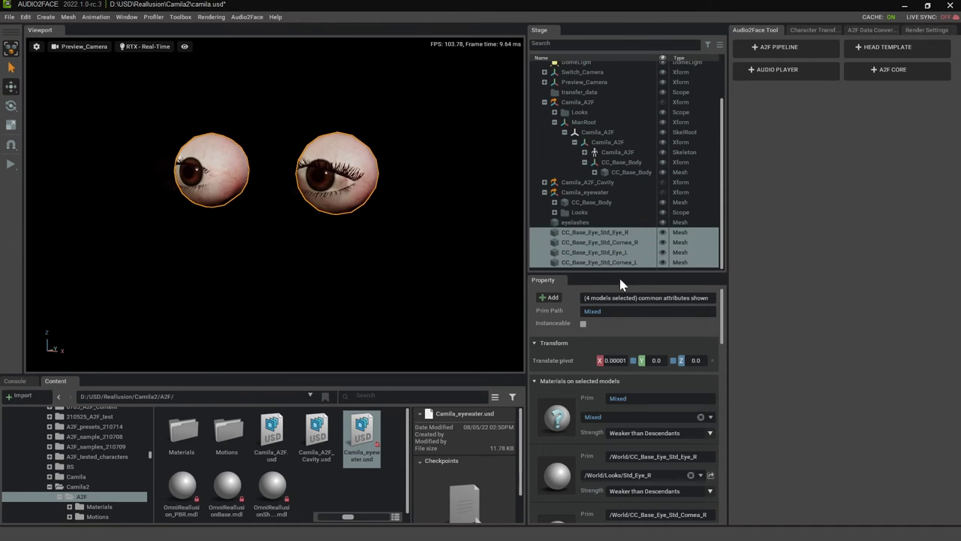
left_click(624, 242)
left_click(664, 242)
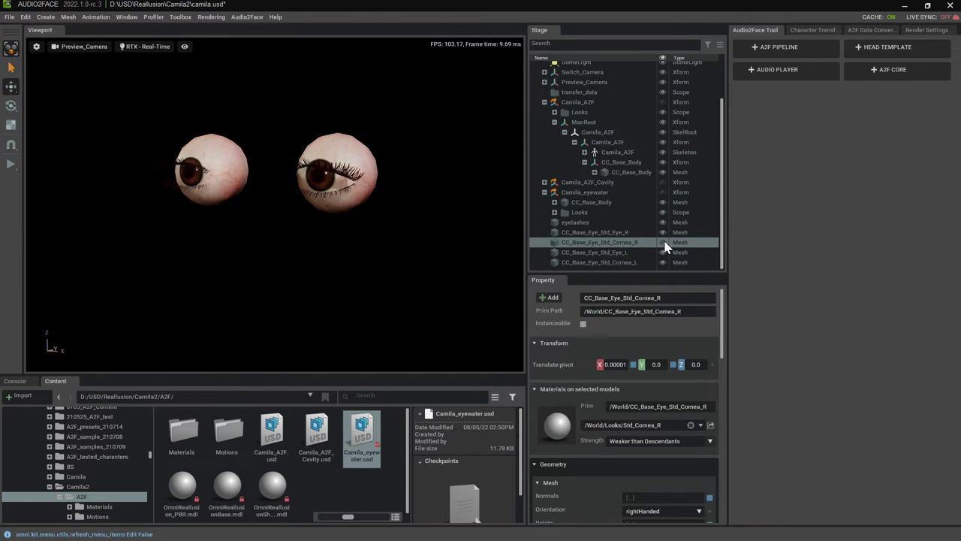
left_click(664, 243)
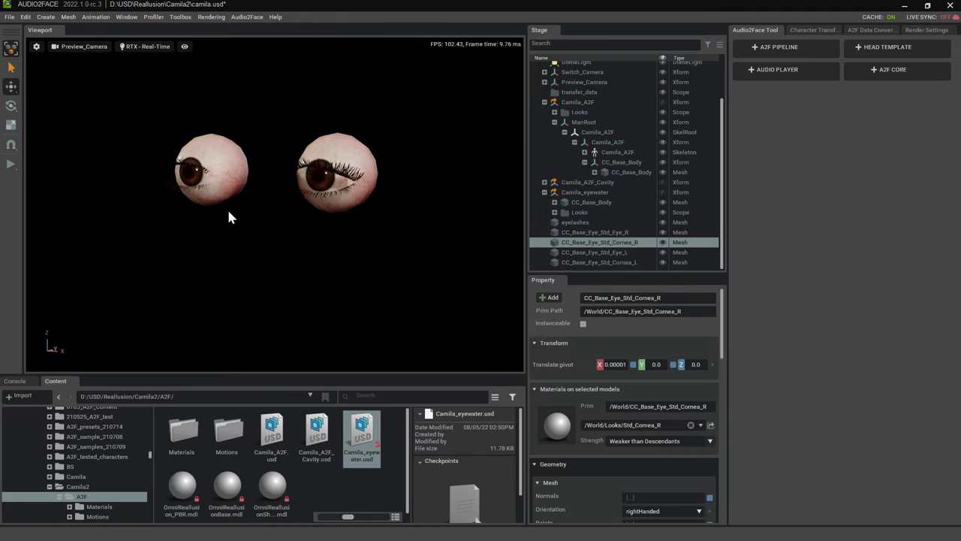
left_click_drag(227, 207, 145, 208, "alt")
scroll(145, 208, "up", 5)
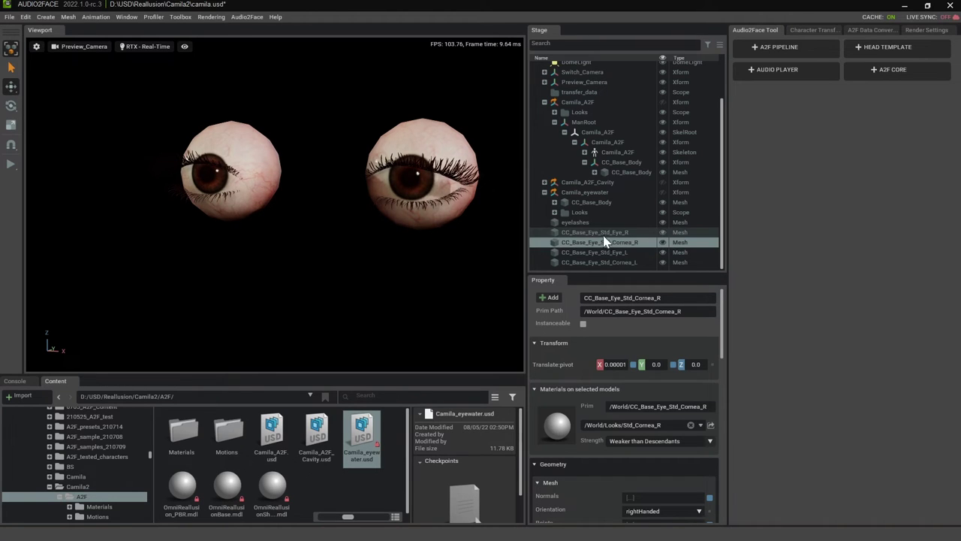
left_click(664, 242)
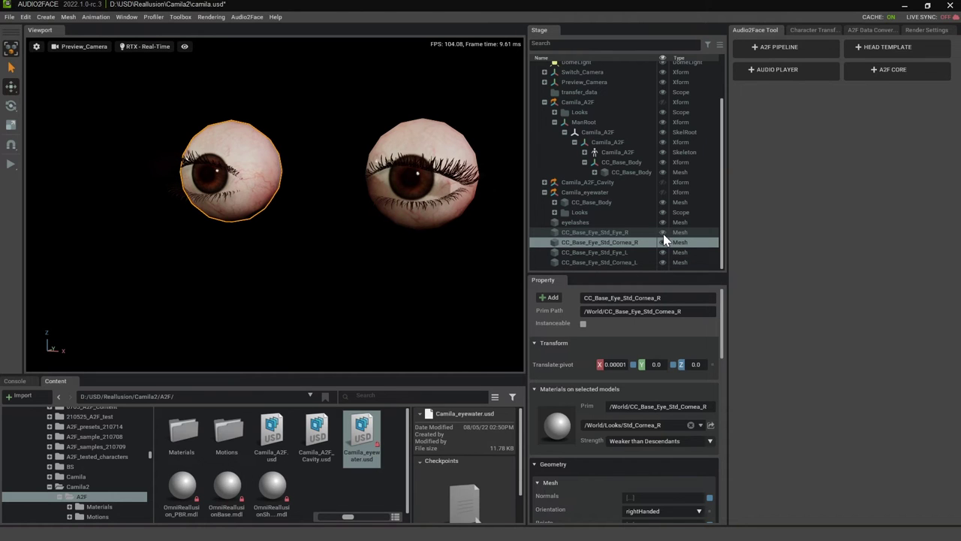
left_click_drag(208, 248, 176, 215, "alt")
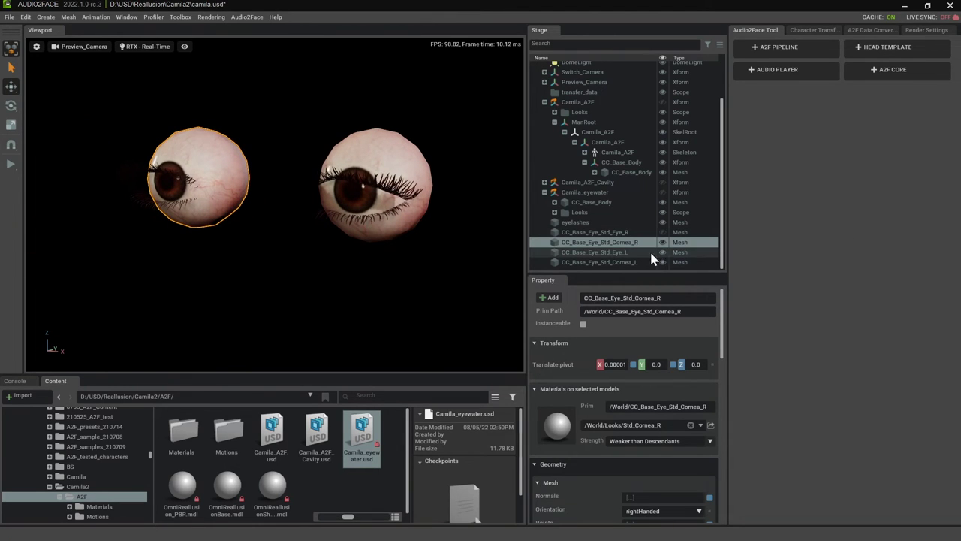
left_click(619, 253)
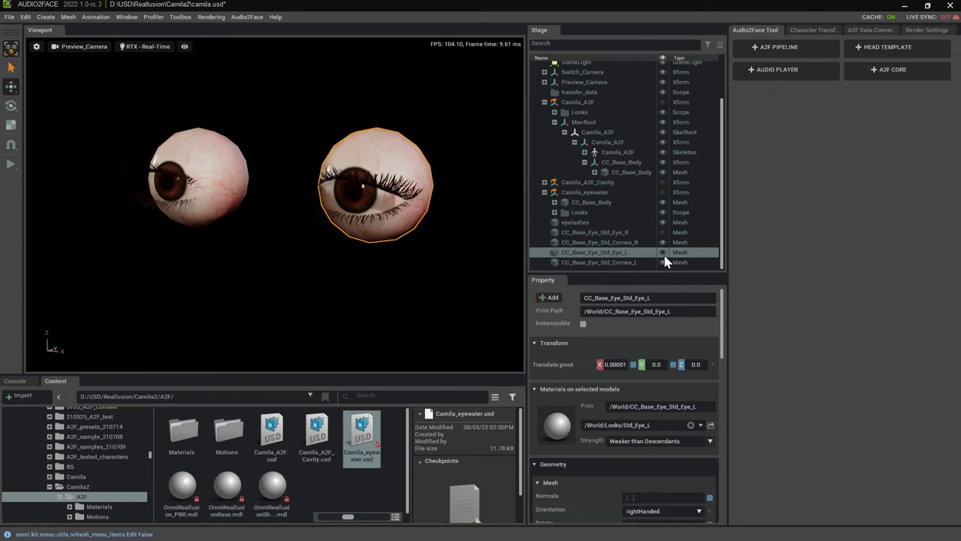
left_click(624, 262)
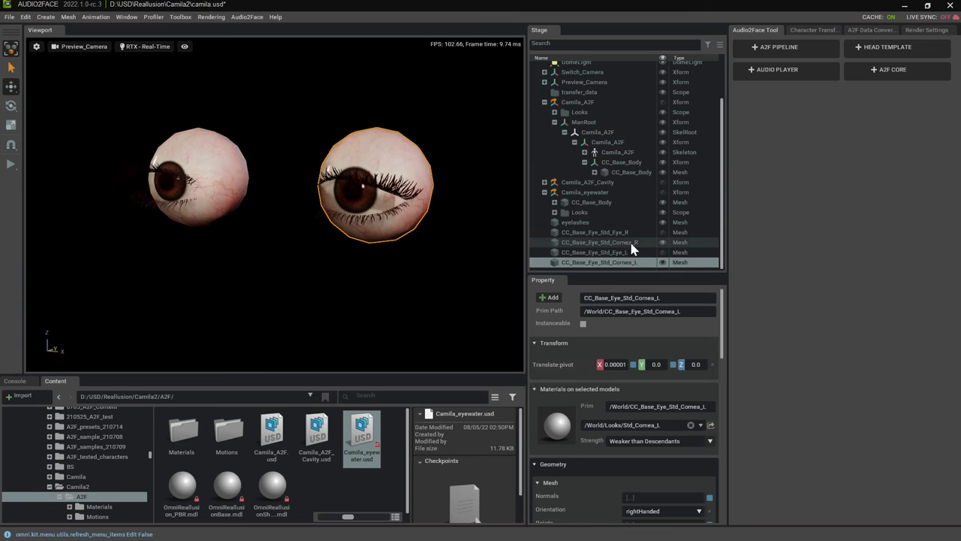
left_click(634, 246)
left_click_drag(188, 217, 369, 244, "alt")
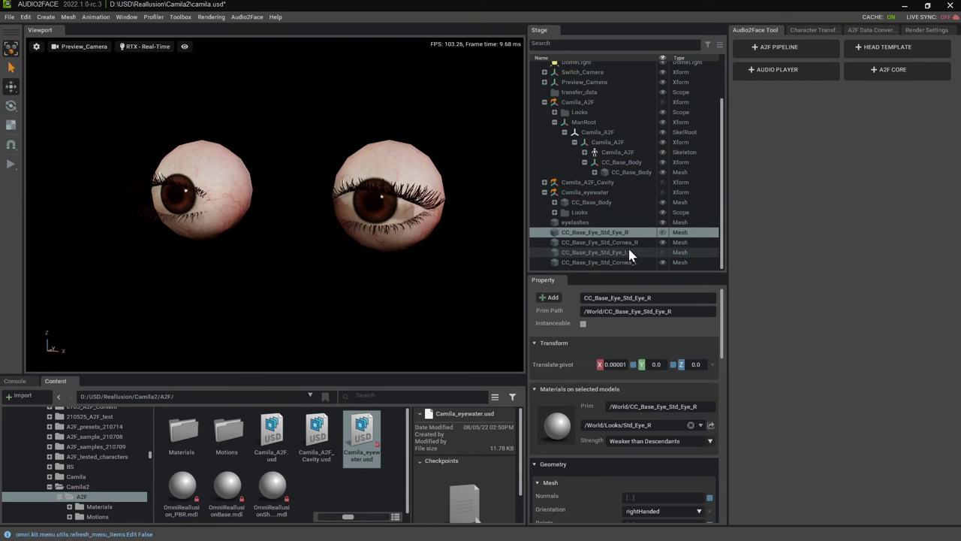
left_click(664, 232)
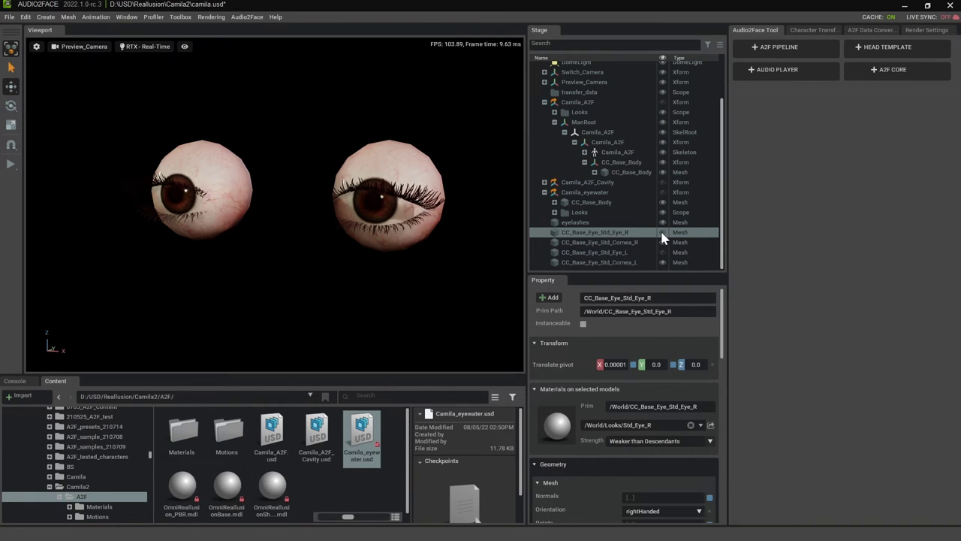
left_click(605, 242)
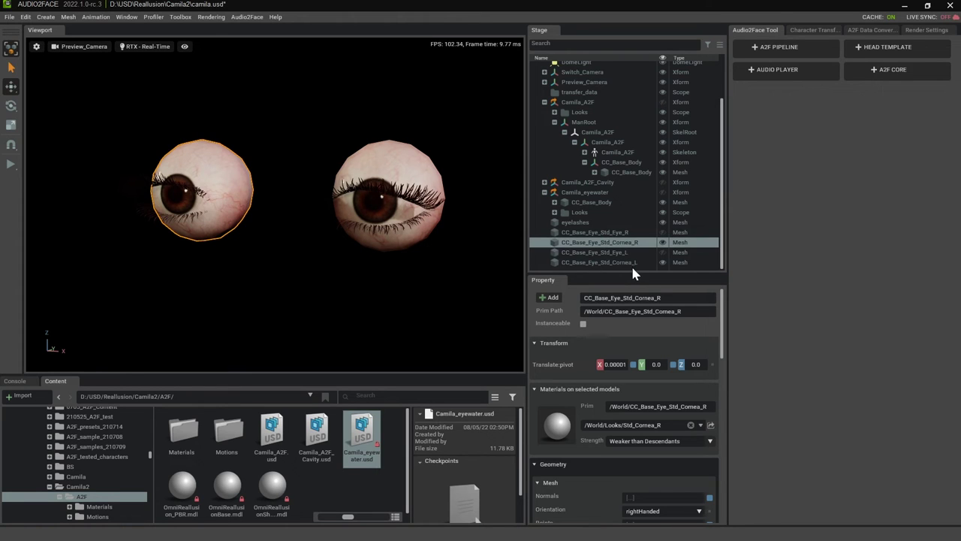
- Delete the right and left eye meshes
left_click(639, 233)
left_click(630, 252, "ctrl")
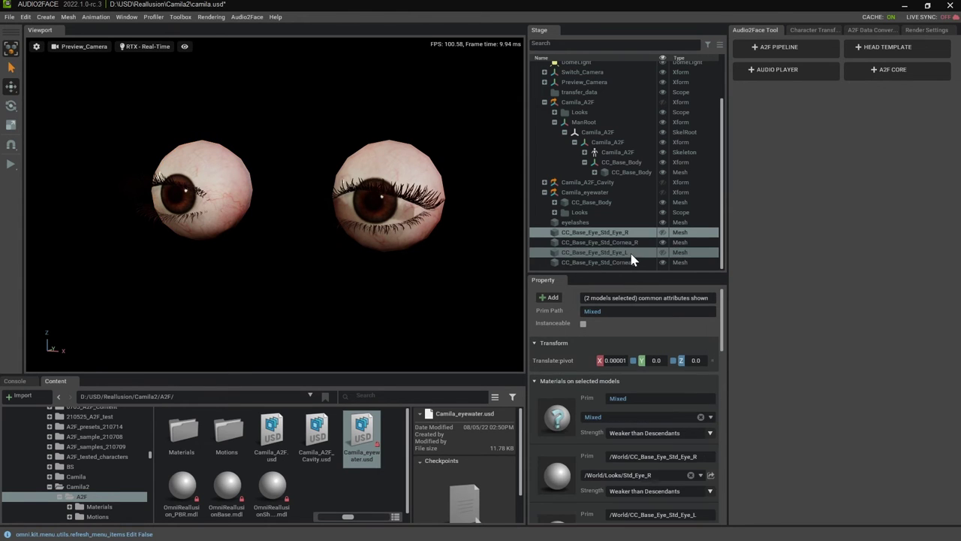
key("Delete")
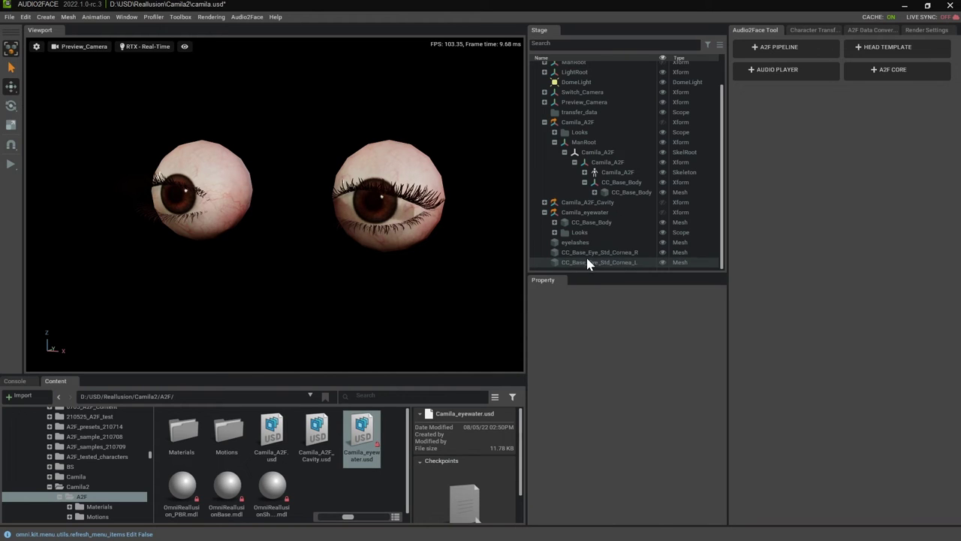
- Rename the right and left cornea meshes to eye_R and eye_L
left_click(628, 254)
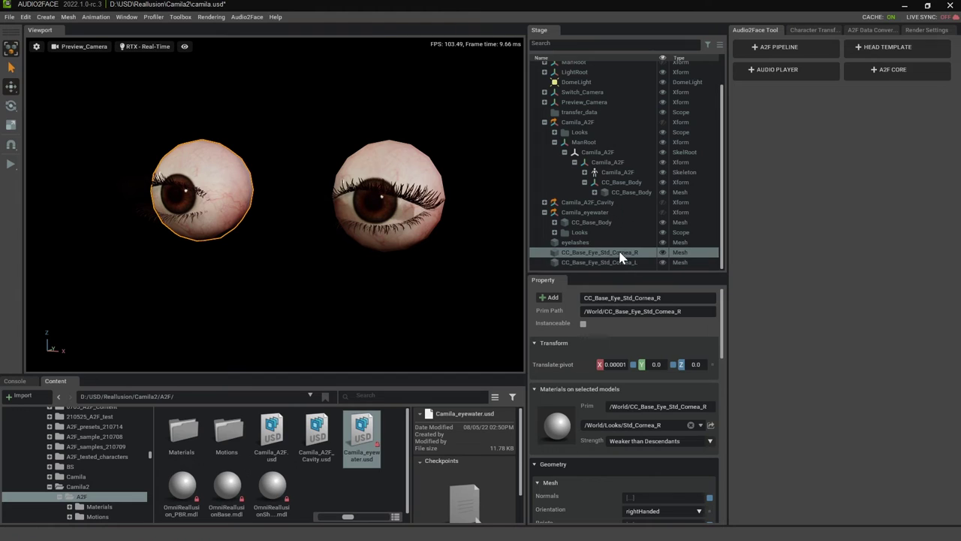
double_click(649, 253)
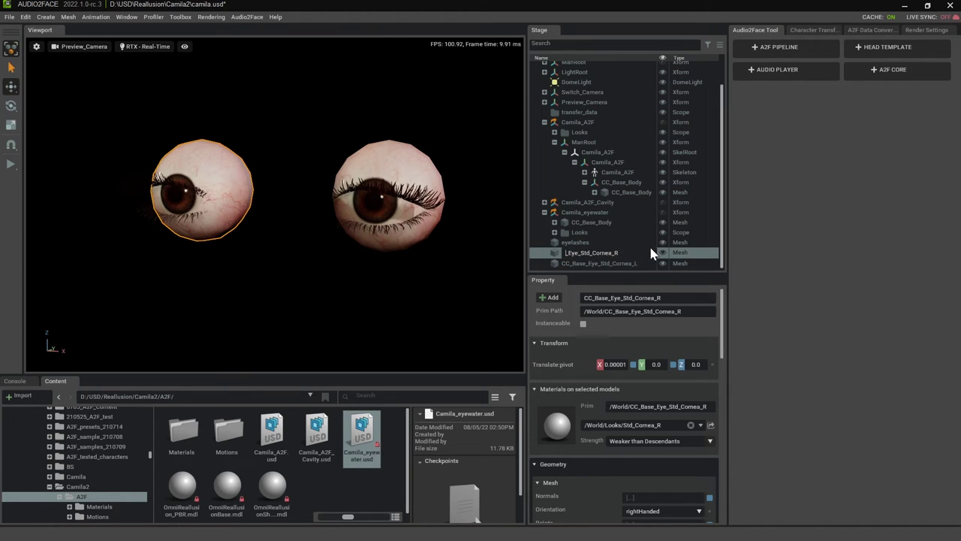
key("Delete")
key("Delete")
key("Delete")
key("Delete")
key("Delete")
key("Delete")
key("Delete")
key("Delete")
key("Delete")
key("Delete")
key("Delete")
key("Delete")
key("Delete")
key("Delete")
key("Delete")
type("eye")
key("Return")
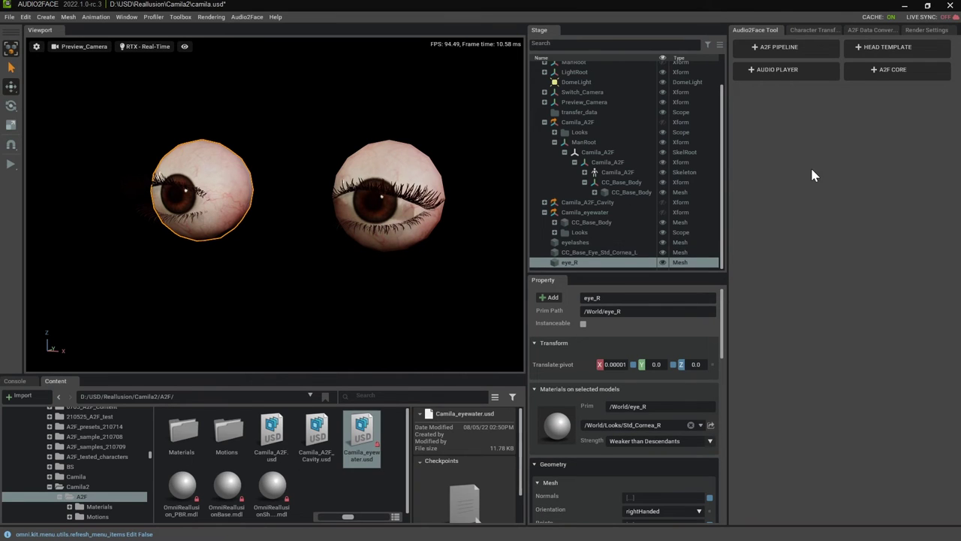
double_click(604, 254)
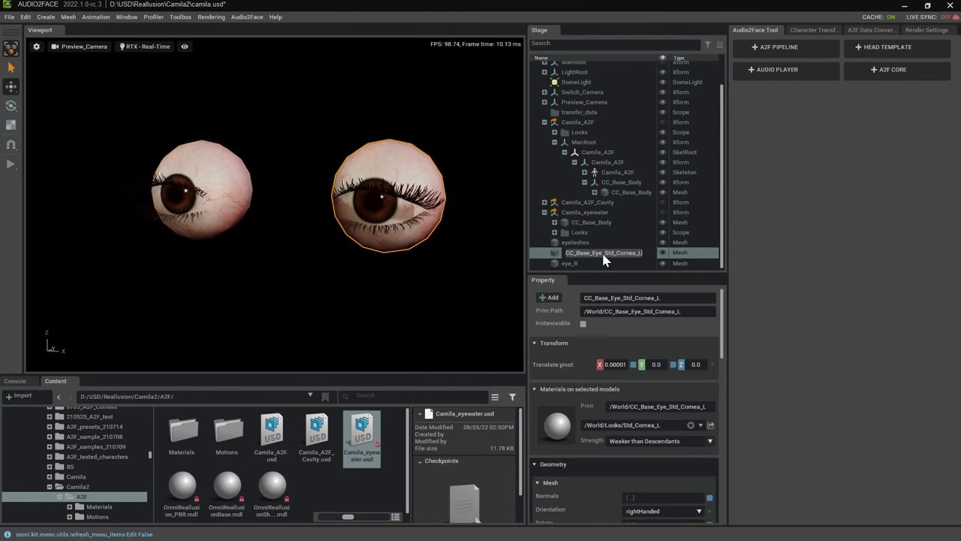
key("Delete")
key("Delete")
key("Delete")
key("Delete")
key("Delete")
key("Delete")
key("Delete")
key("Delete")
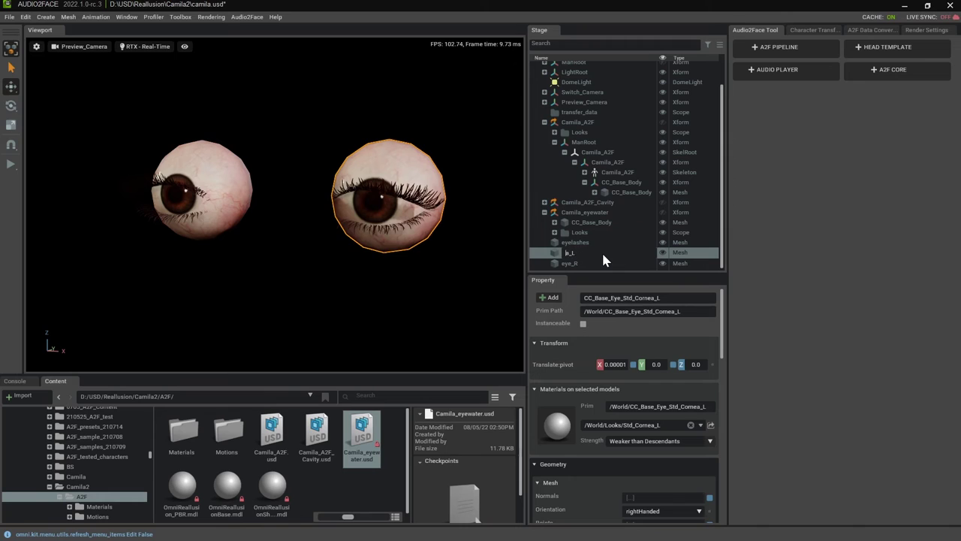
key("Delete")
key("Delete")
key("Delete")
key("Delete")
type("eye")
key("Return")
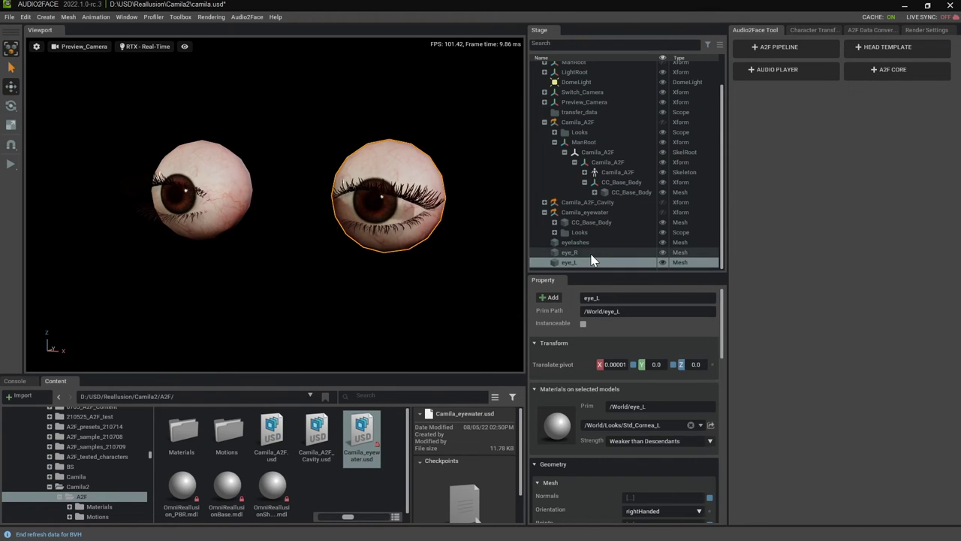
left_click(591, 252)
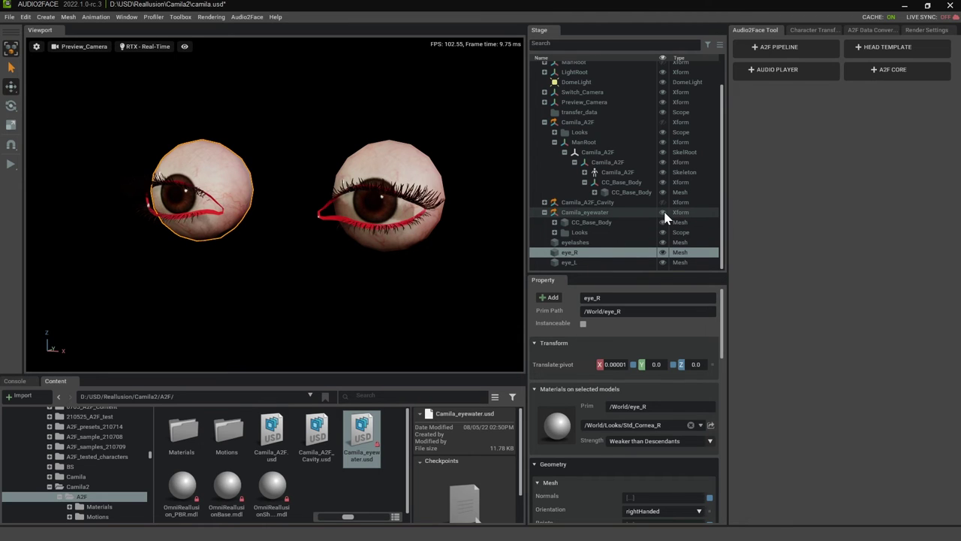
left_click(635, 213)
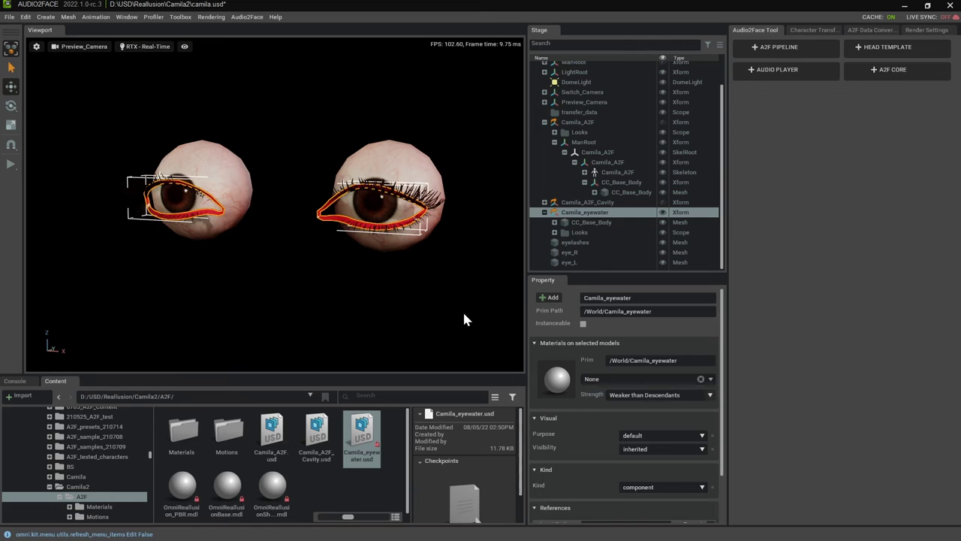
left_click_drag(380, 262, 317, 250, "alt")
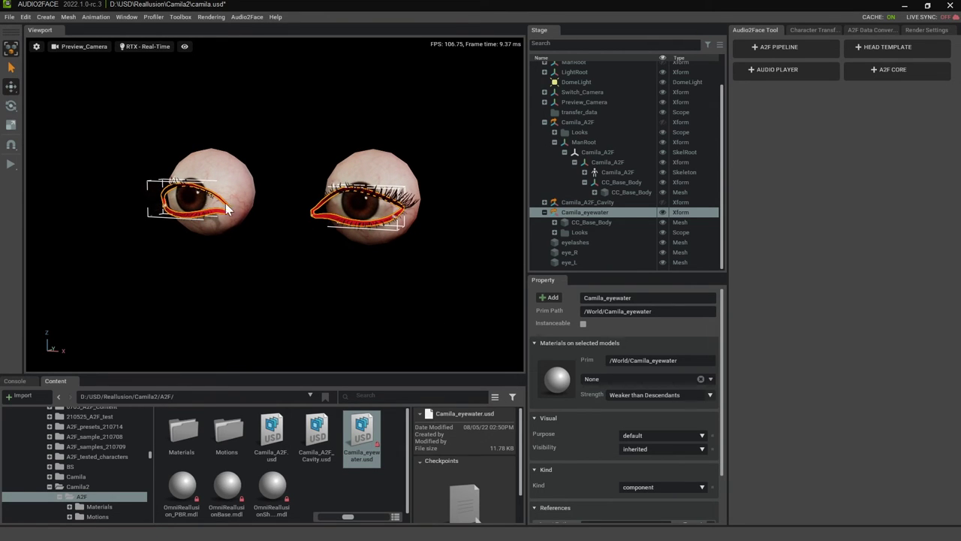
left_click_drag(280, 266, 367, 292, "alt")
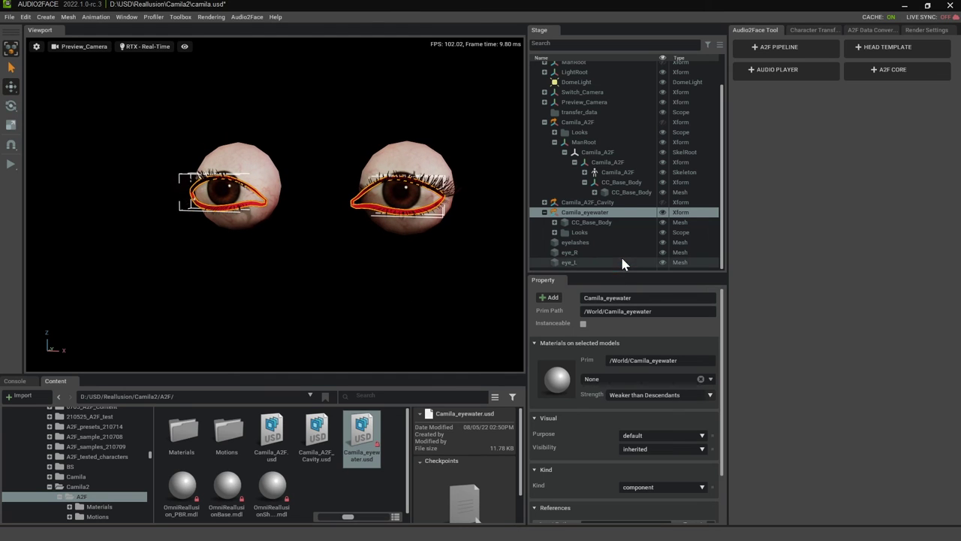
left_click(268, 155)
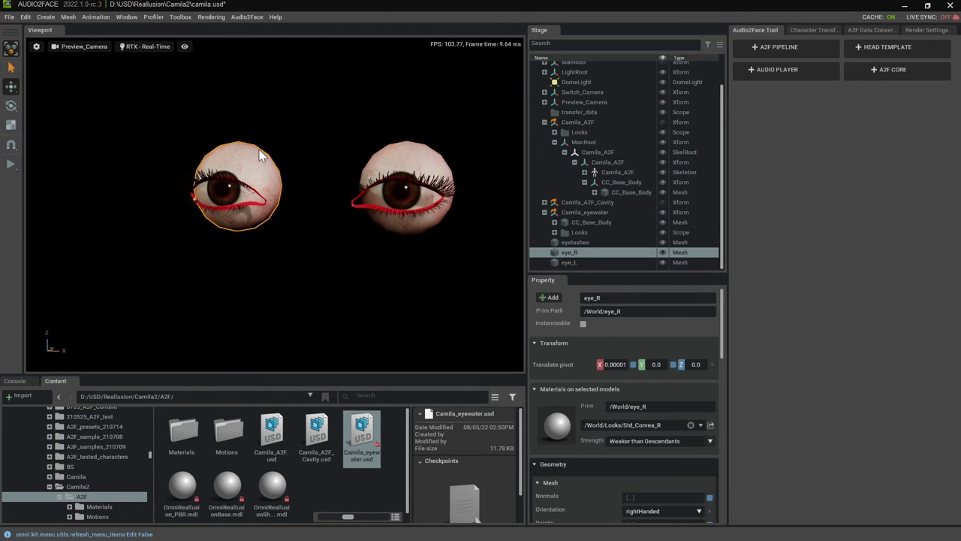
left_click(453, 189)
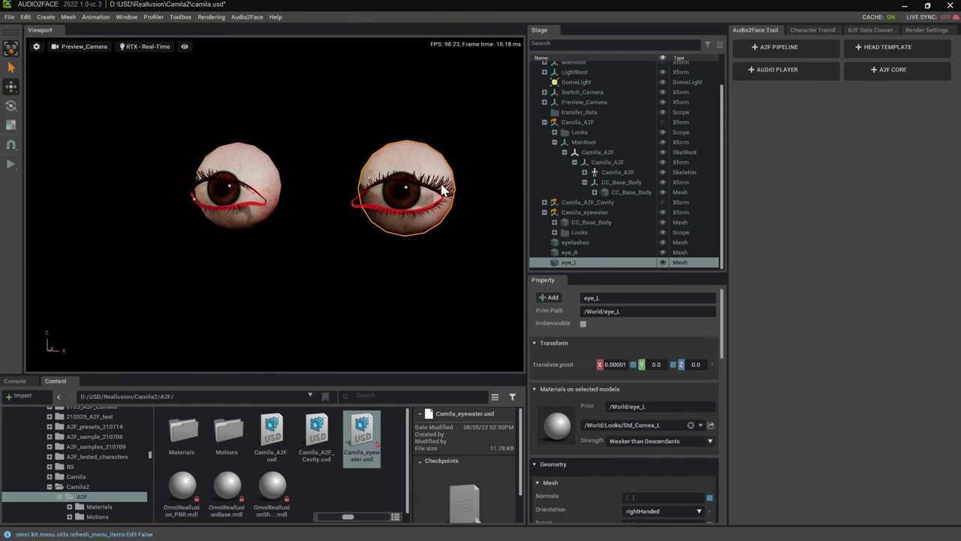
left_click(450, 188)
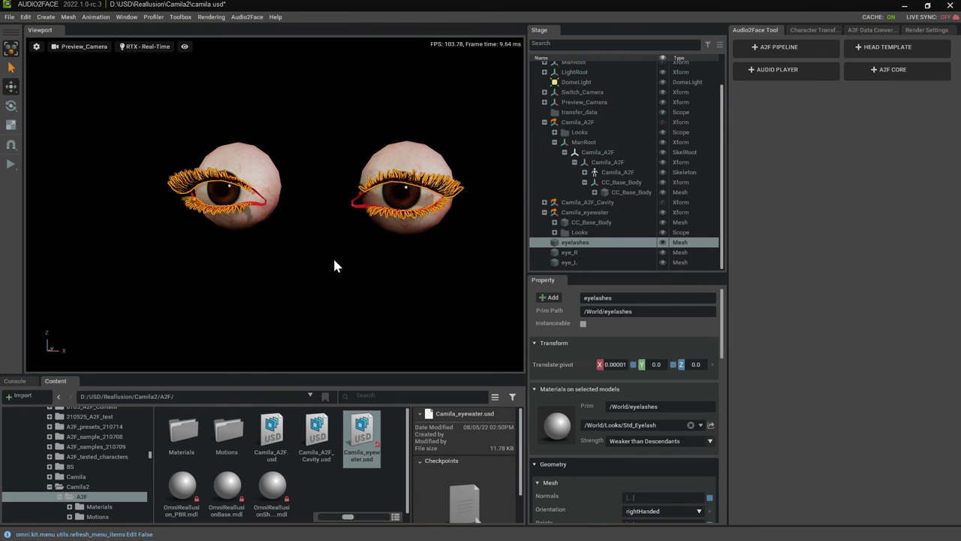
left_click_drag(335, 264, 314, 255, "alt")
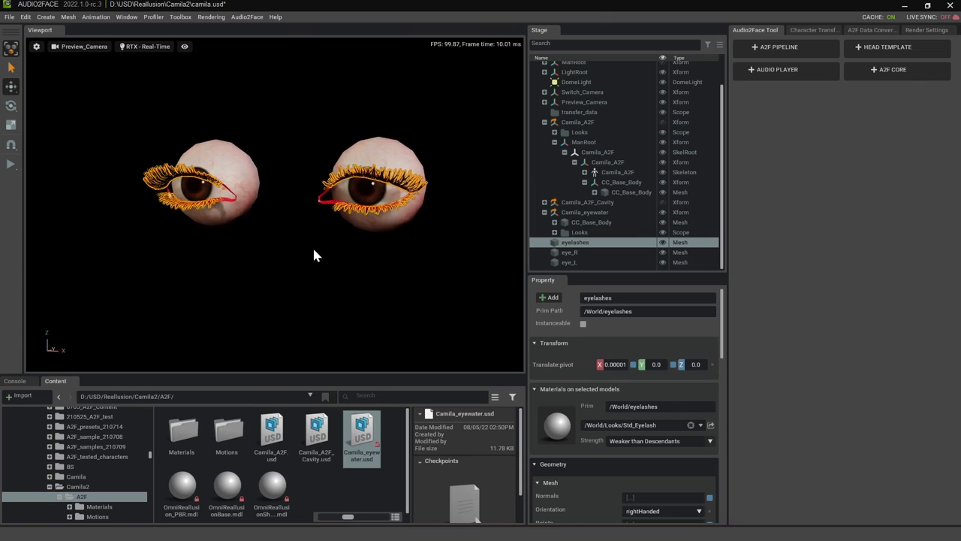
left_click(45, 18)
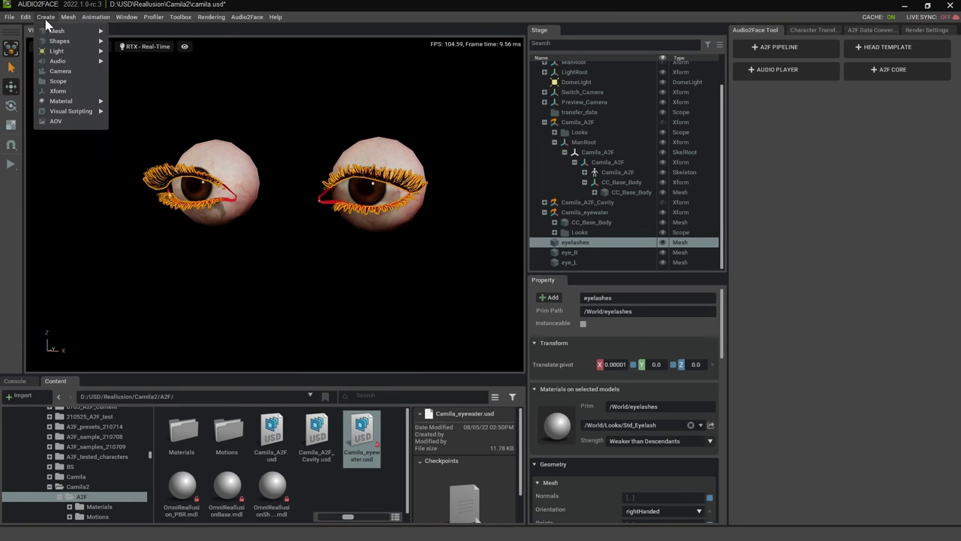
left_click(68, 17)
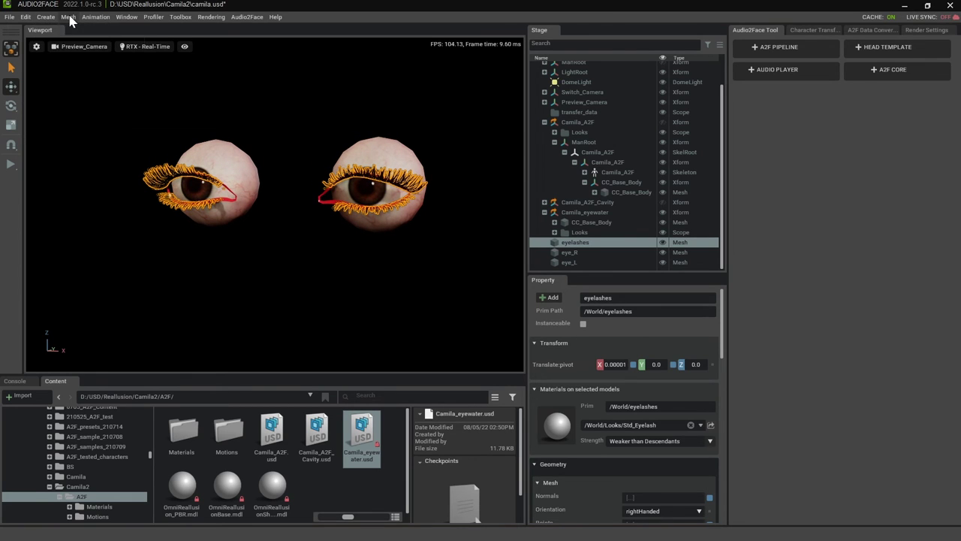
left_click(69, 17)
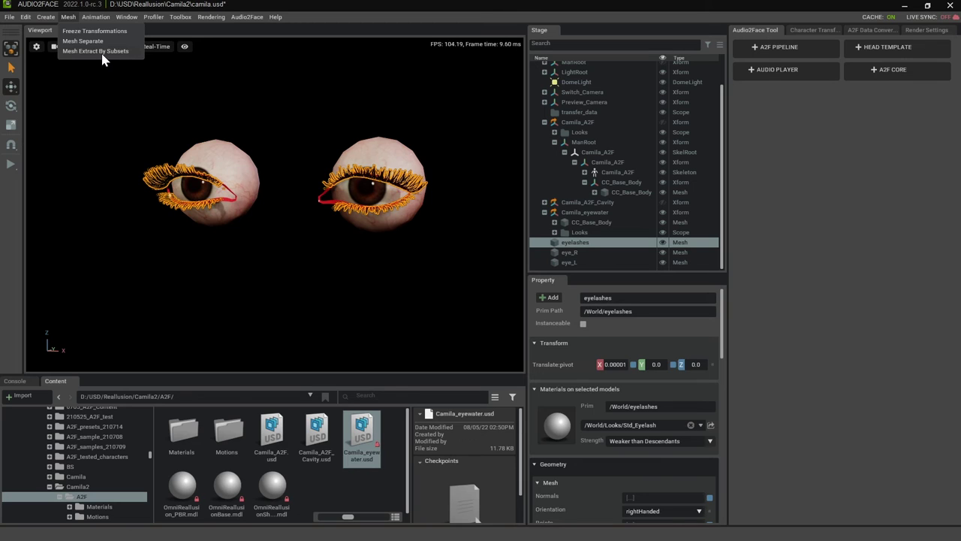
left_click(320, 256)
- Delete the ten prims from AccRoot through Camila_eyewater
left_click(320, 255)
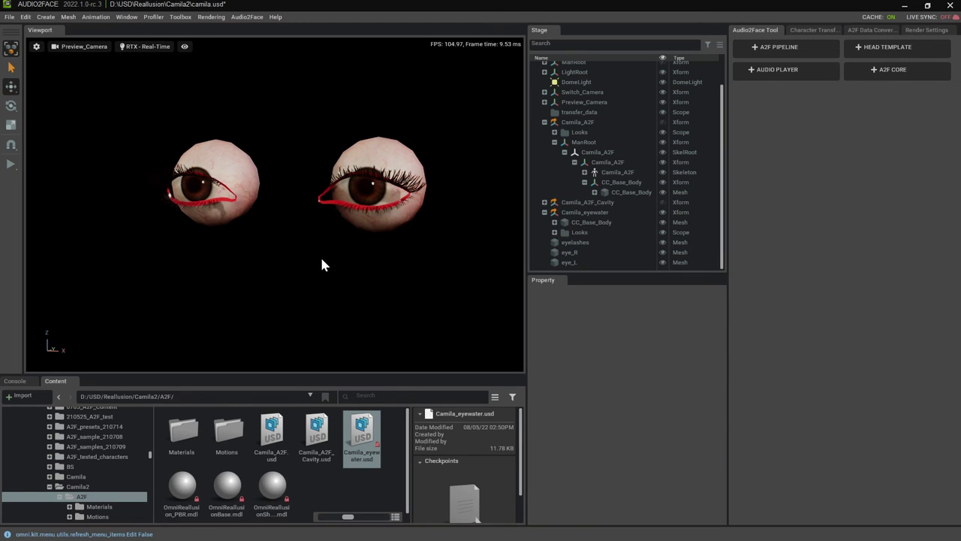
left_click(545, 122)
left_click(581, 175)
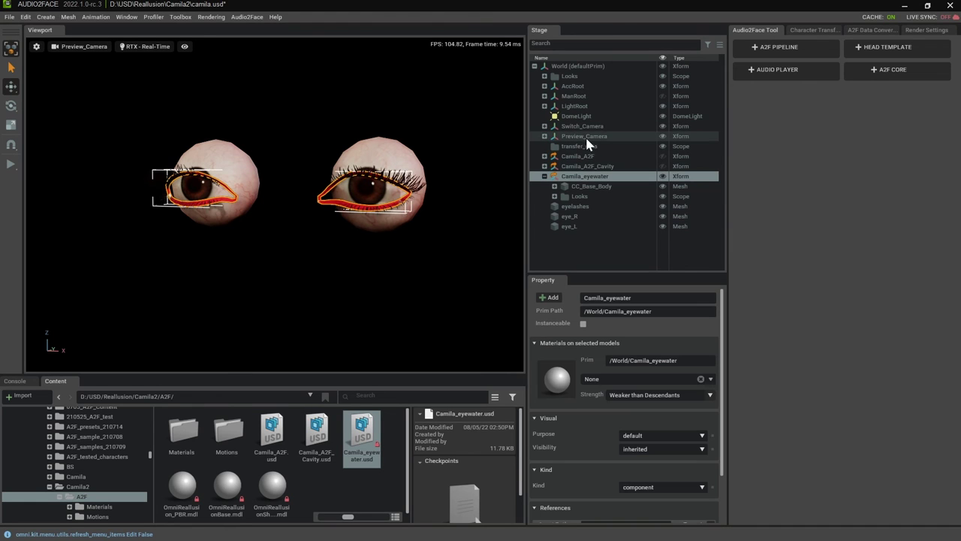
left_click(577, 86, "shift")
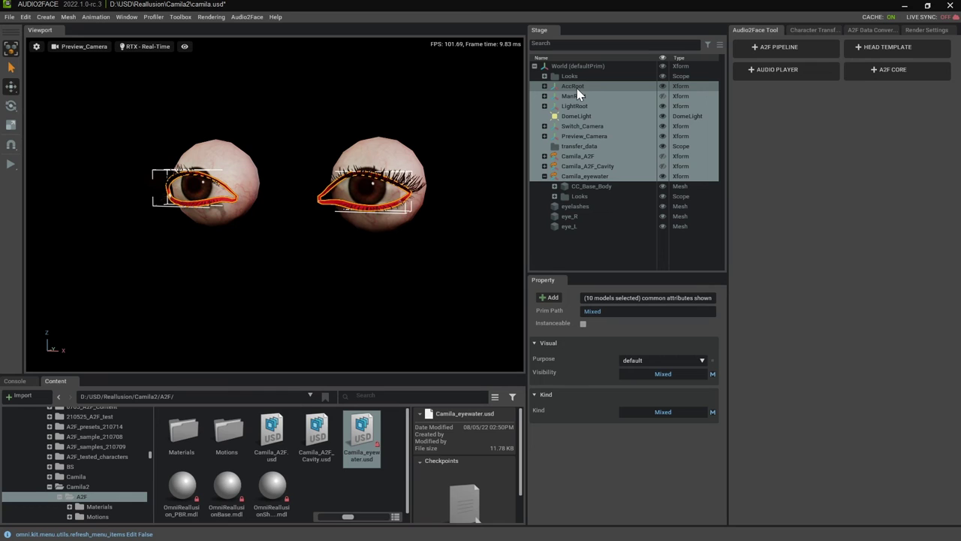
key("Delete")
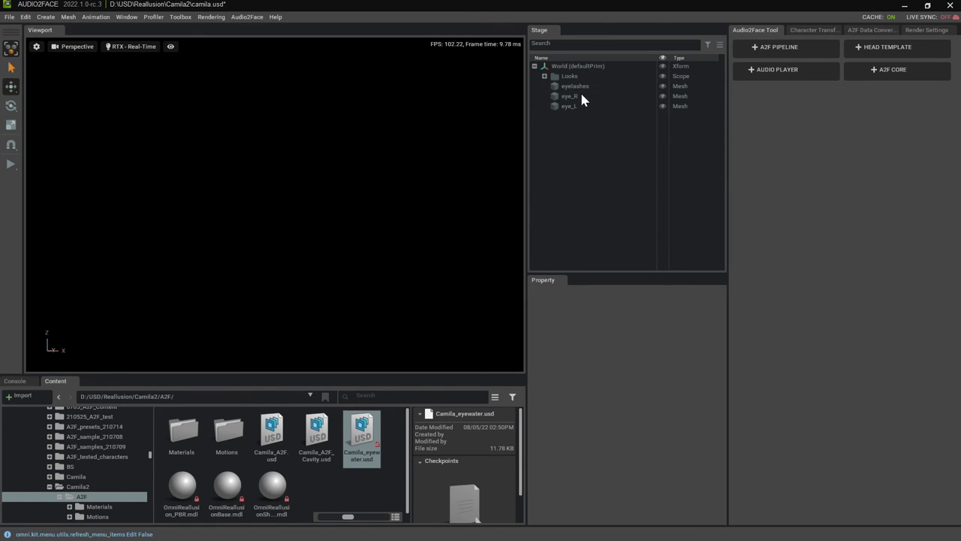
- Frame eye_R, add a Distant Light rotated toward the eyes, then delete it
left_click(581, 95)
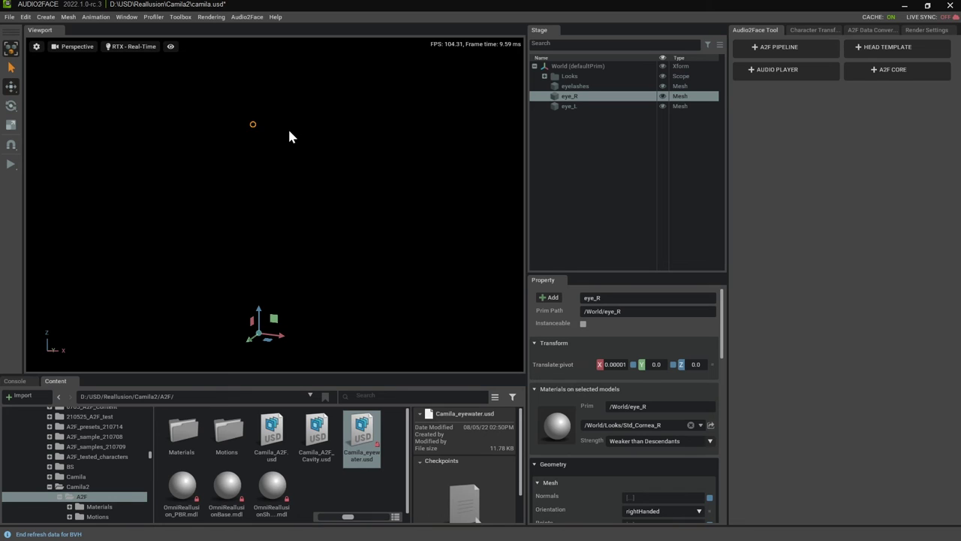
key("f")
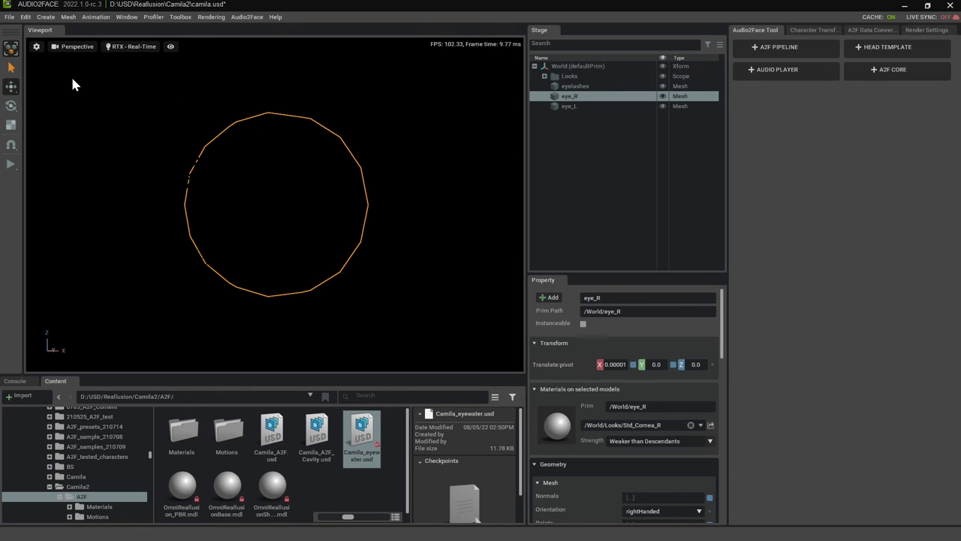
left_click(45, 17)
mouse_move(59, 52)
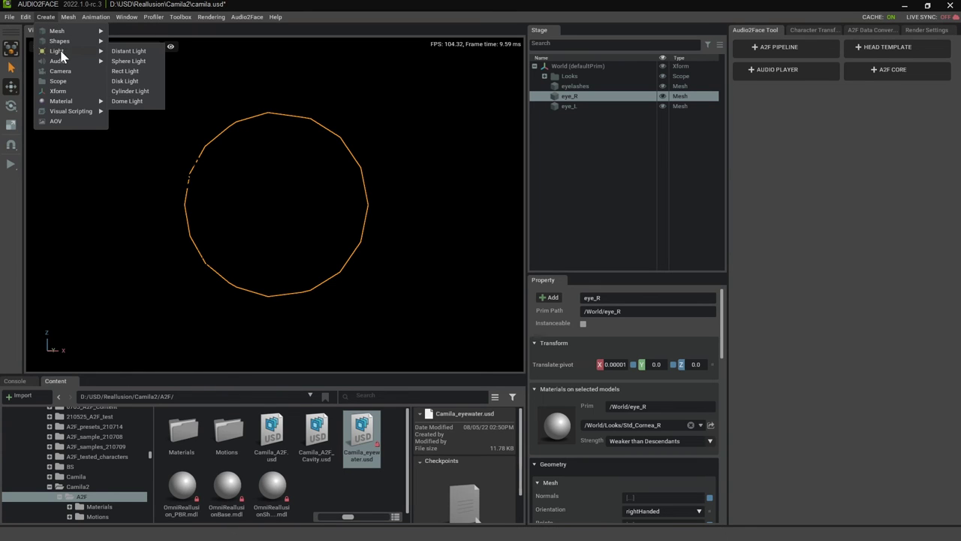
left_click(131, 50)
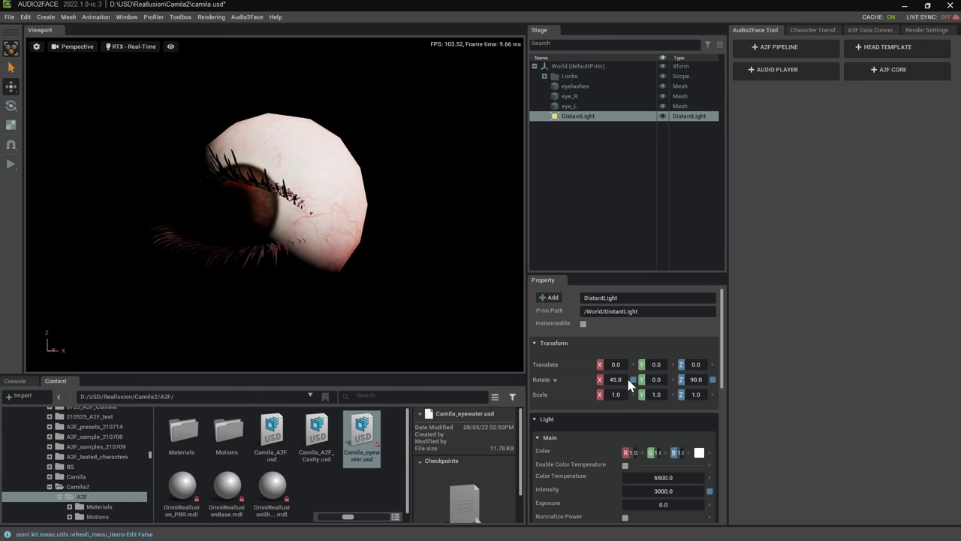
mouse_move(655, 380)
left_mouse_down()
mouse_move(885, 390)
mouse_move(243, 398)
mouse_move(129, 220)
left_mouse_up()
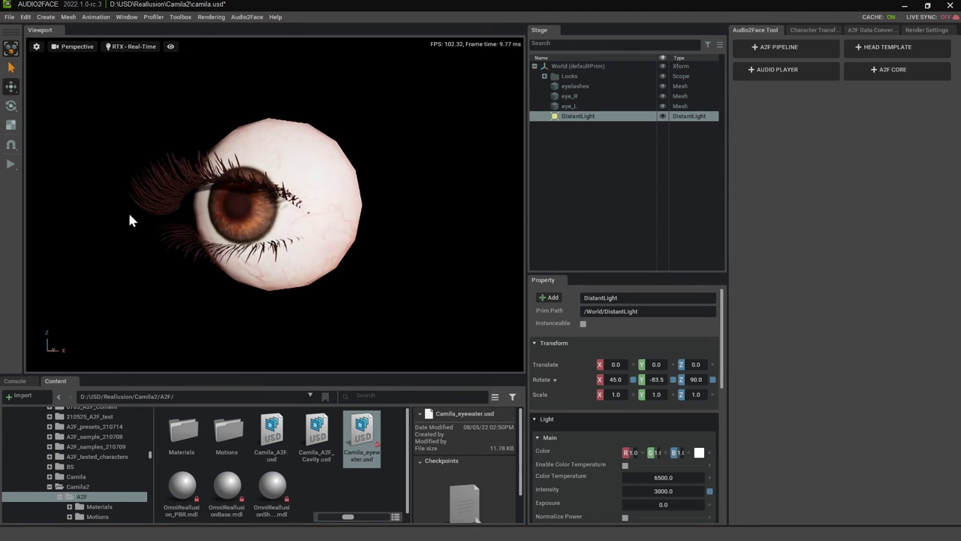
scroll(129, 220, "down", 5)
middle_click_drag(361, 241, 323, 248)
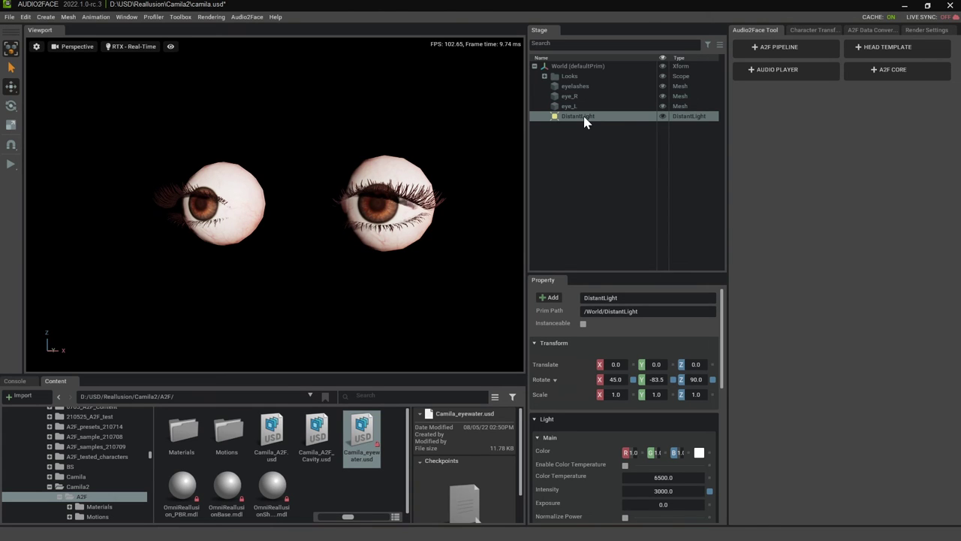
key("Delete")
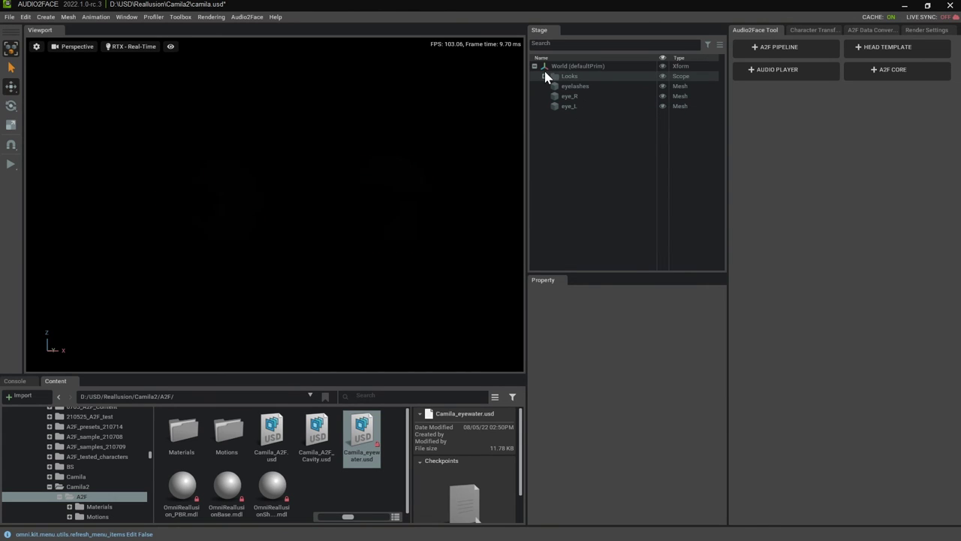
- Expand Looks and select all materials from Std_Tongue to _1_Default
left_click(545, 78)
left_click(545, 77)
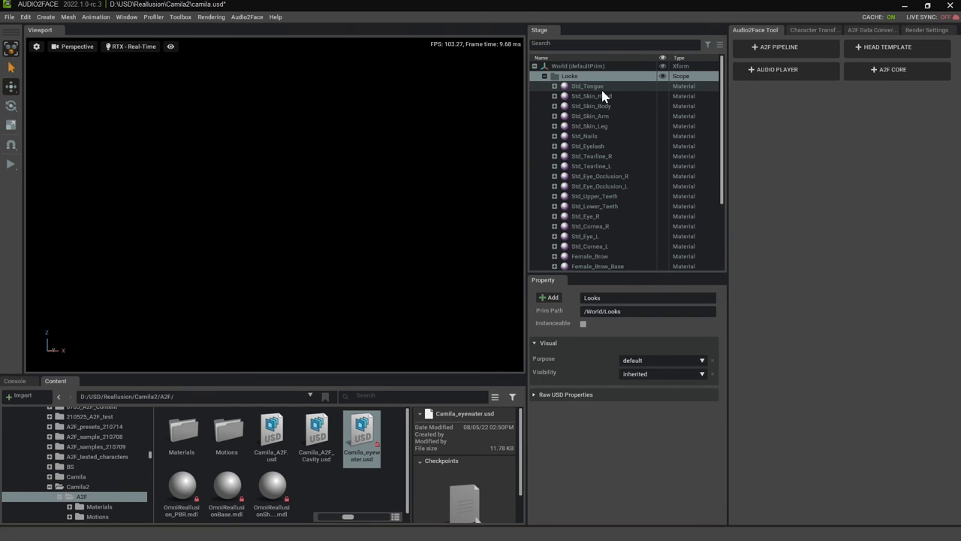
left_click(601, 87)
scroll(622, 166, "down", 3)
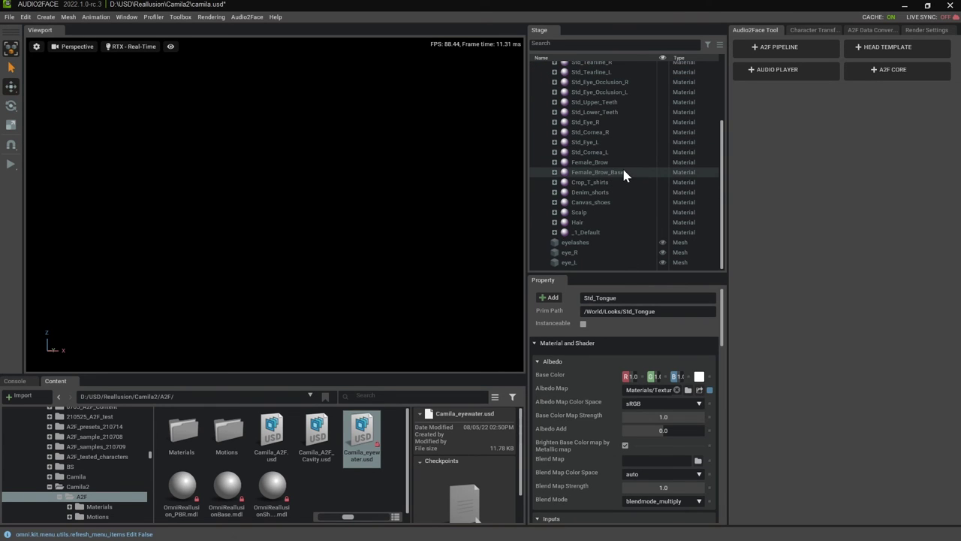
left_click(592, 232, "shift")
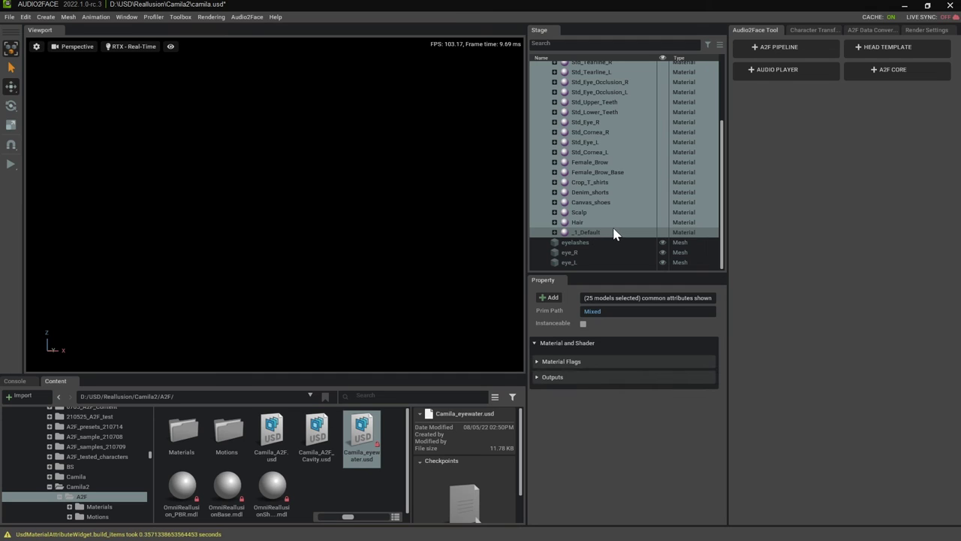
scroll(622, 221, "up", 1)
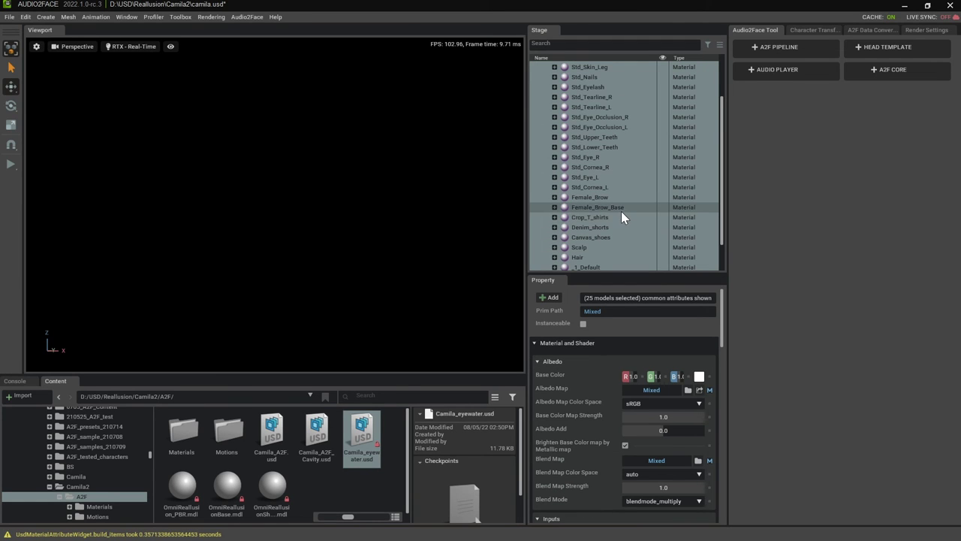
- Keep Std_Eyelash, Std_Eye_R/L and both cornea materials, deleting the other 20 materials
left_click(595, 157, "ctrl")
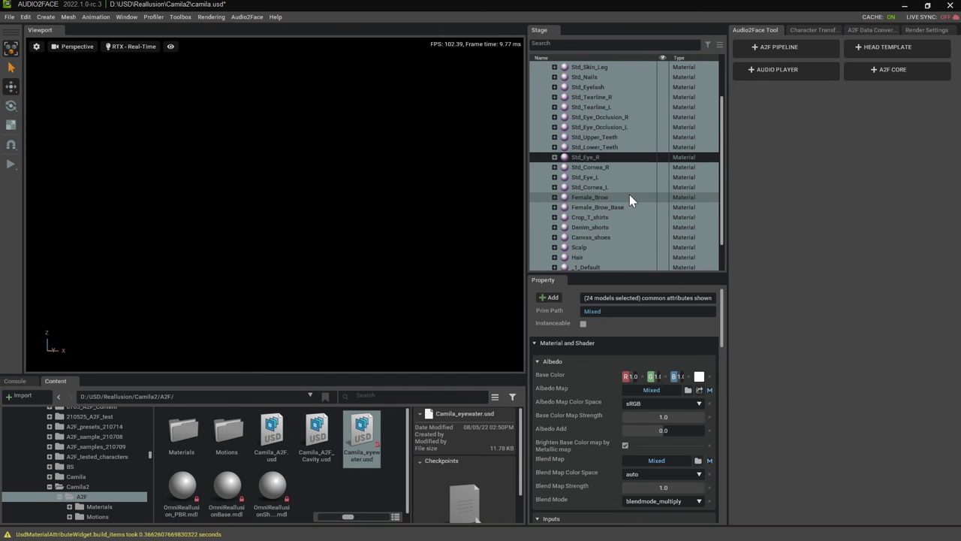
left_click(600, 168, "ctrl")
left_click(605, 188, "ctrl")
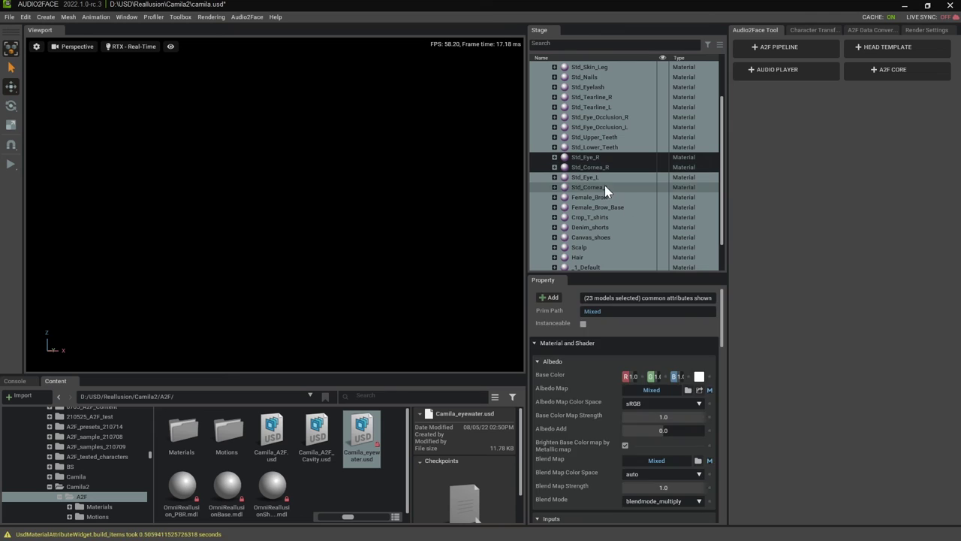
left_click(598, 177, "ctrl")
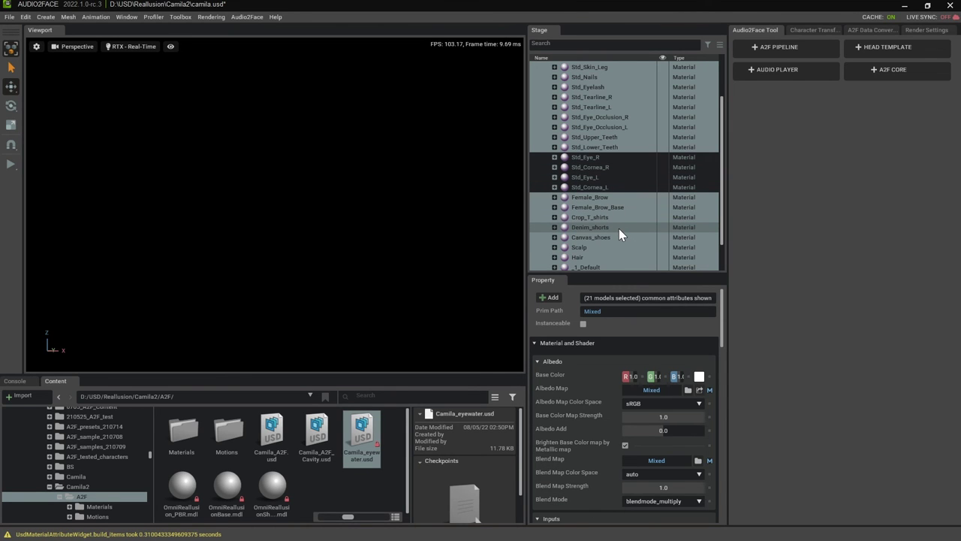
scroll(619, 223, "up", 2)
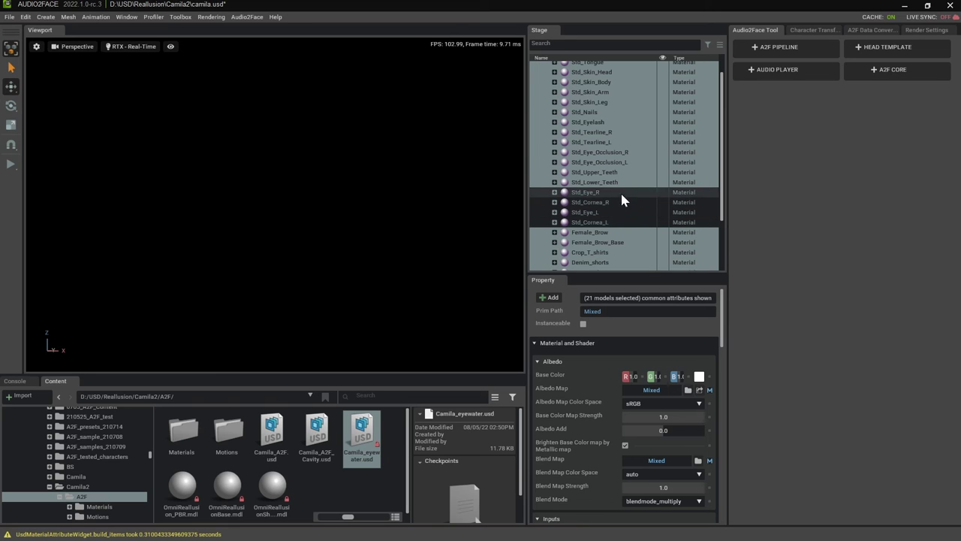
left_click(602, 121, "ctrl")
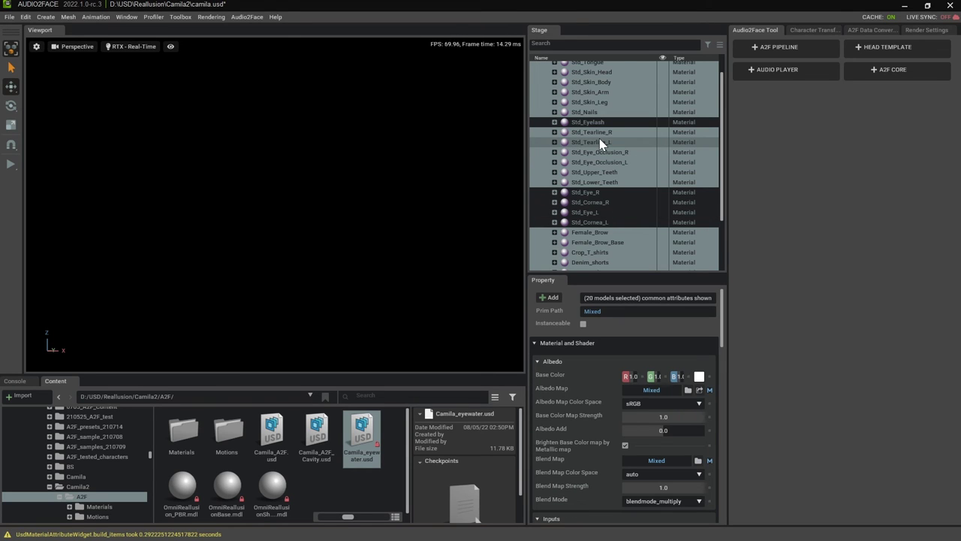
key("Delete")
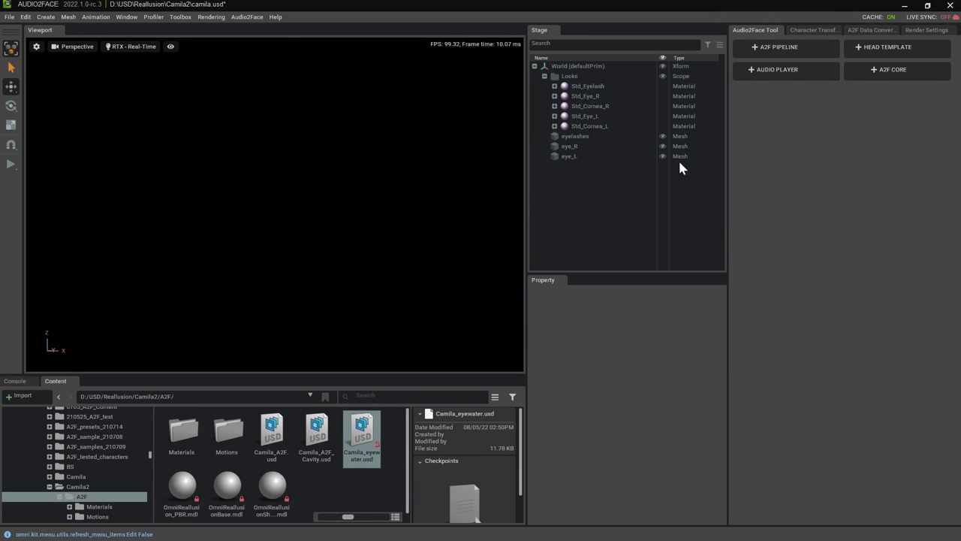
- Check the eyelashes, eye_R and eye_L meshes in the stage
left_click(576, 136)
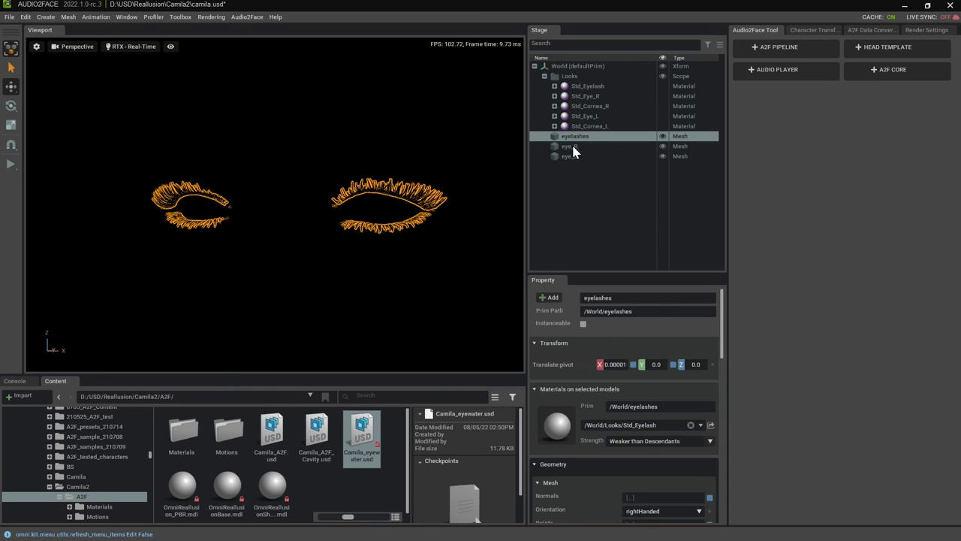
left_click(571, 147)
left_click(571, 155)
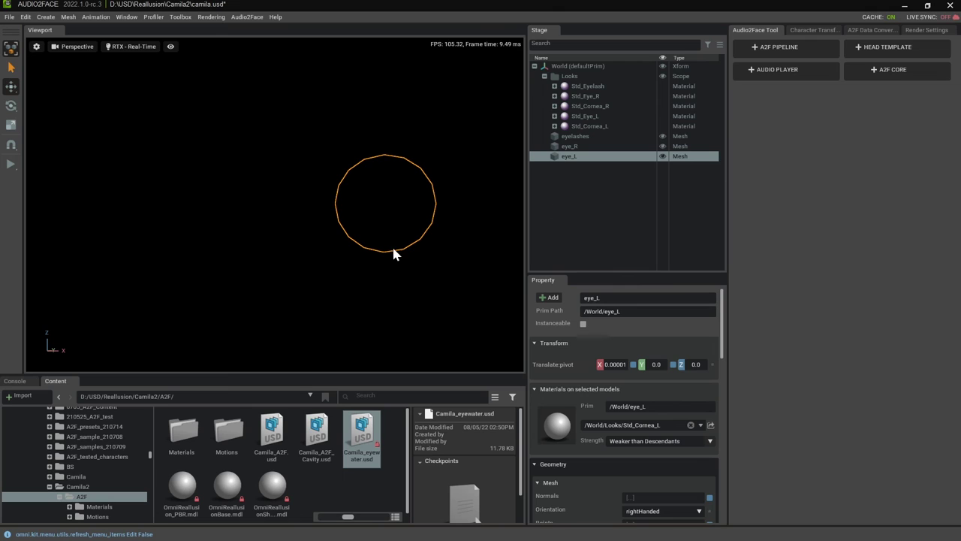
- Add a Distant Light and rotate it to 63.1, -63.7, 20.3 to light the eyes
left_click(38, 16)
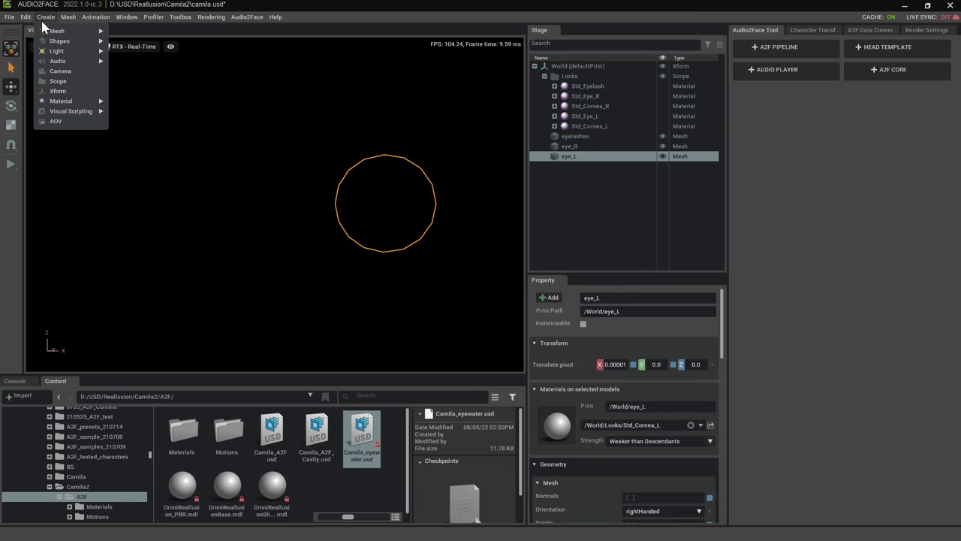
mouse_move(71, 41)
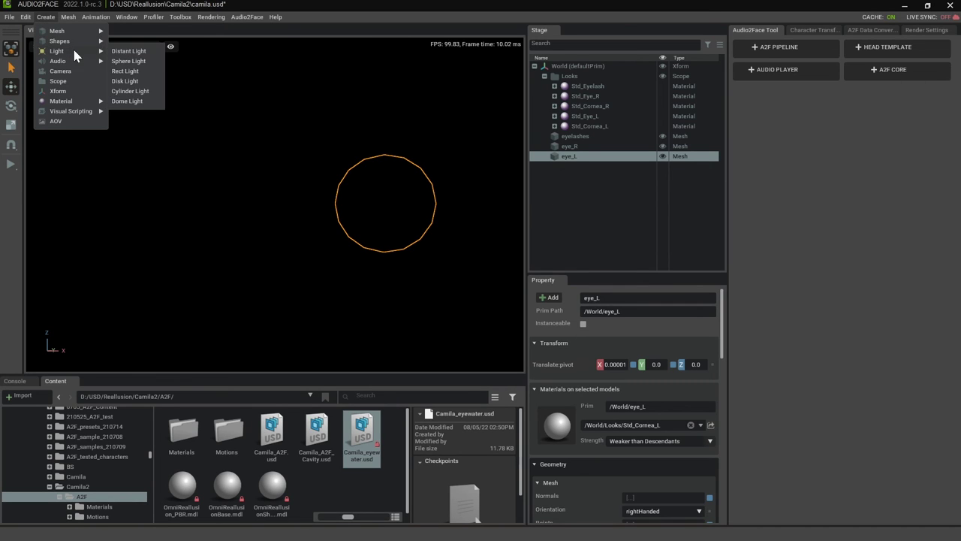
left_click(142, 56)
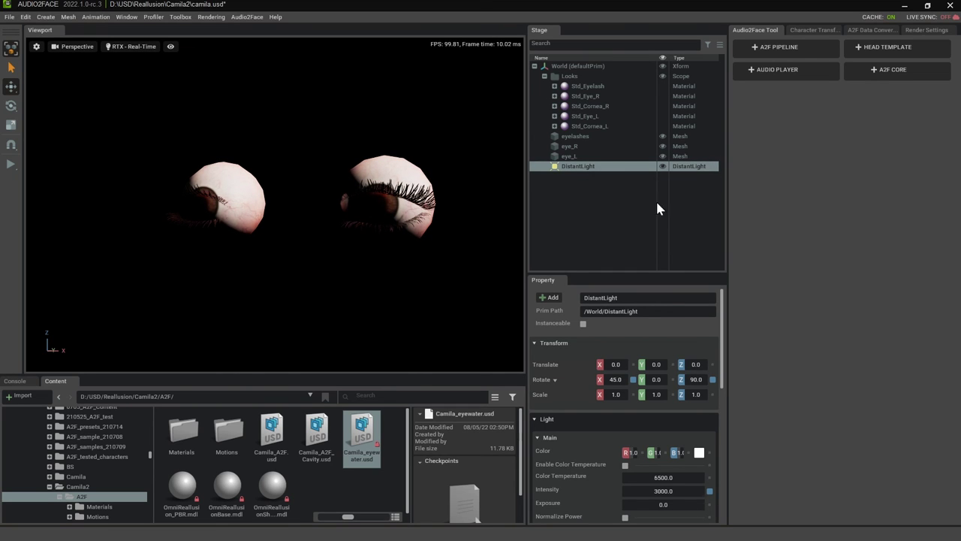
left_click_drag(621, 381, 553, 383)
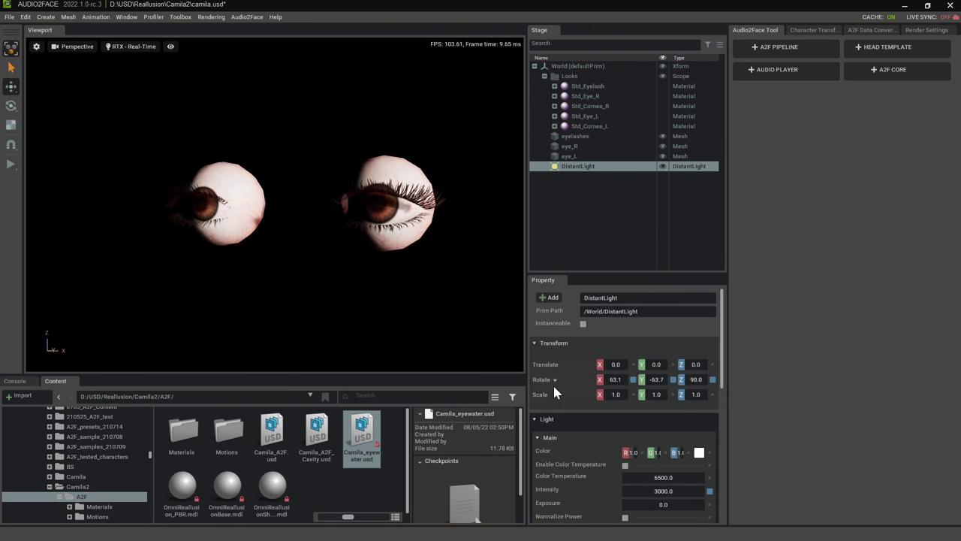
left_click_drag(693, 381, 349, 353)
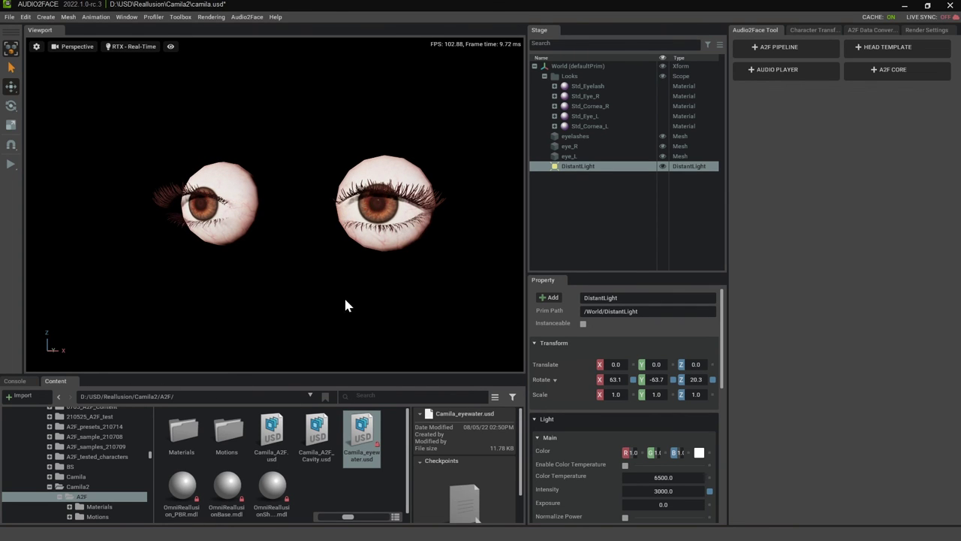
scroll(443, 248, "down", 5)
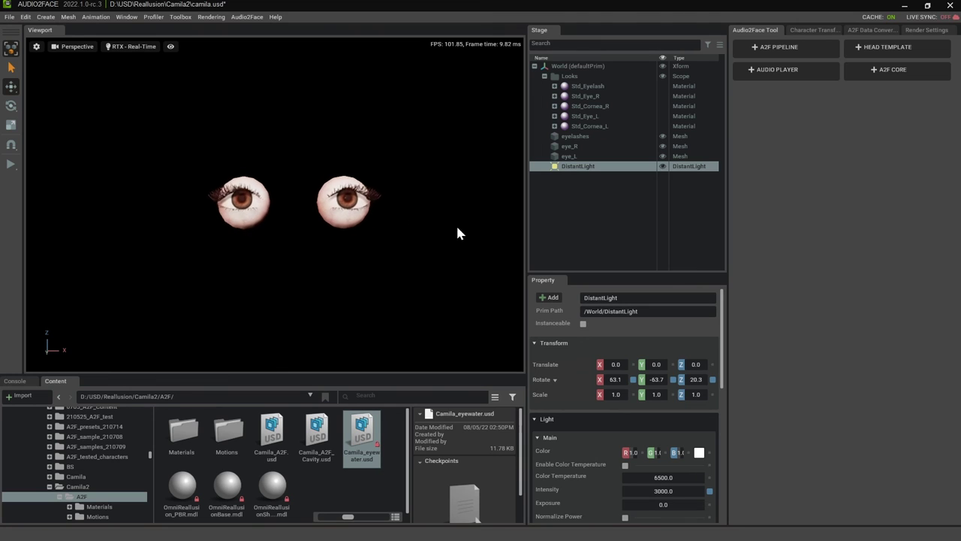
- Start saving the scene under a new name, browsing to the D: drive
left_click(9, 18)
left_click(42, 127)
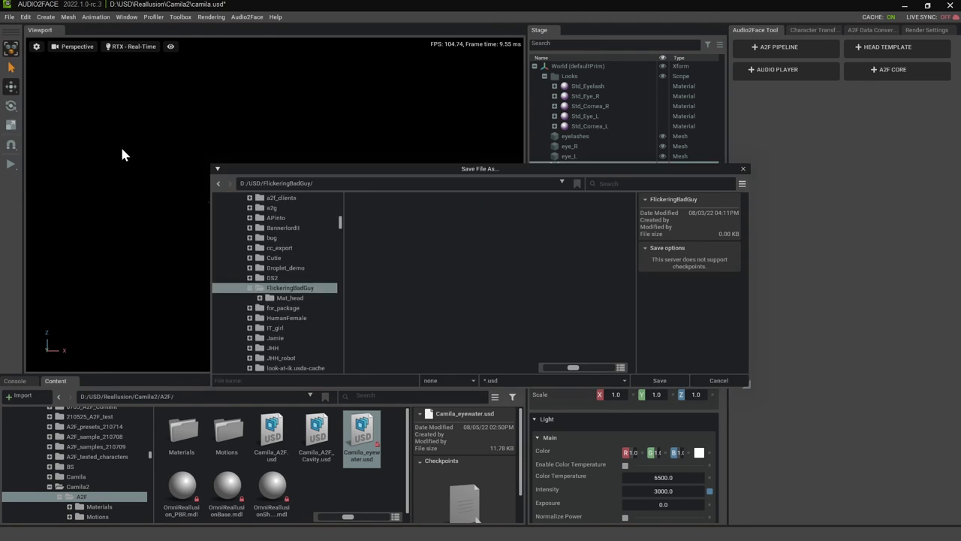
scroll(297, 255, "up", 10)
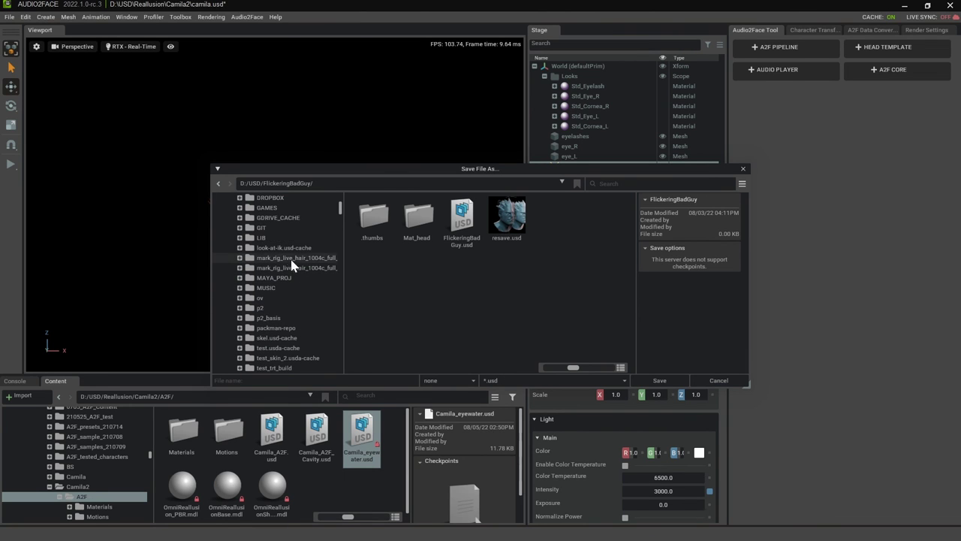
left_click(251, 263)
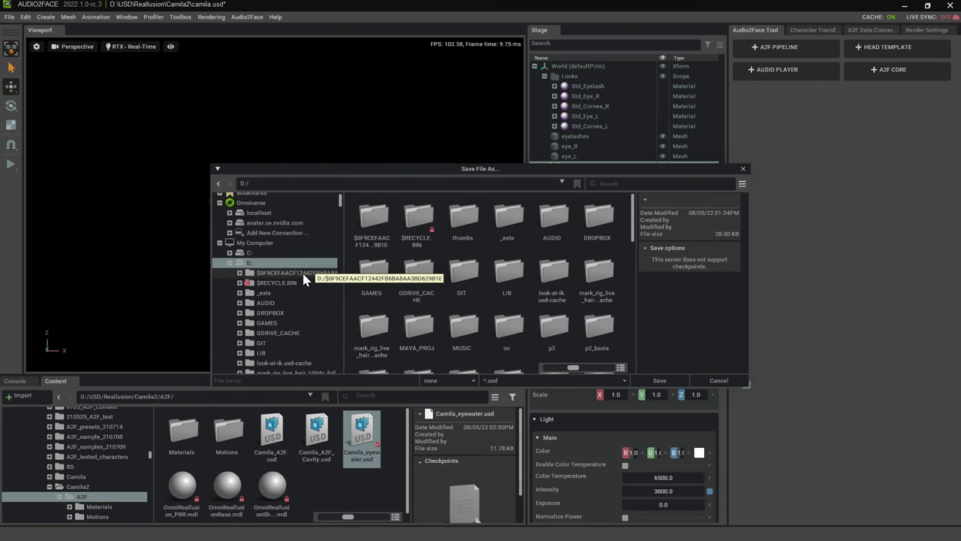
- Choose D:/USD/Reallusion/Camila2/A2F as the save location
scroll(304, 280, "down", 2)
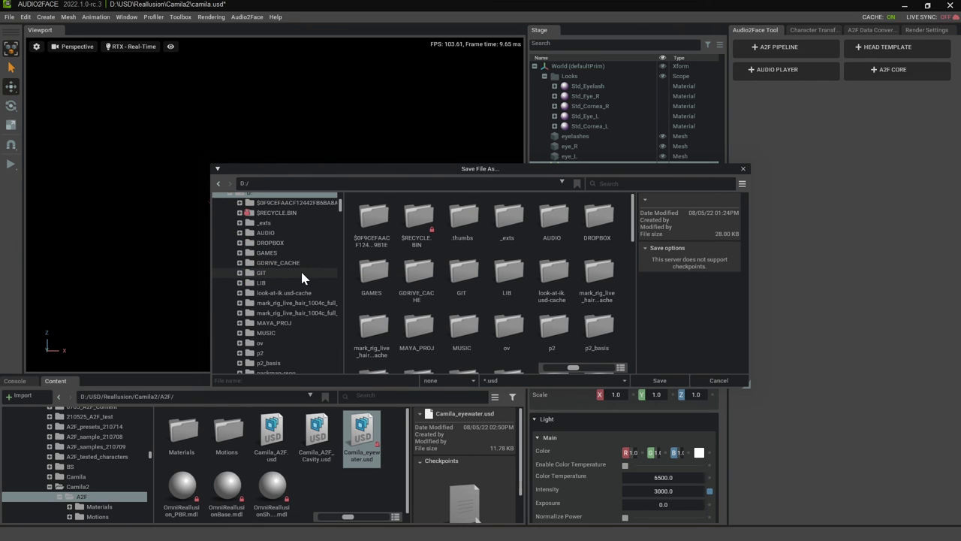
scroll(302, 275, "down", 5)
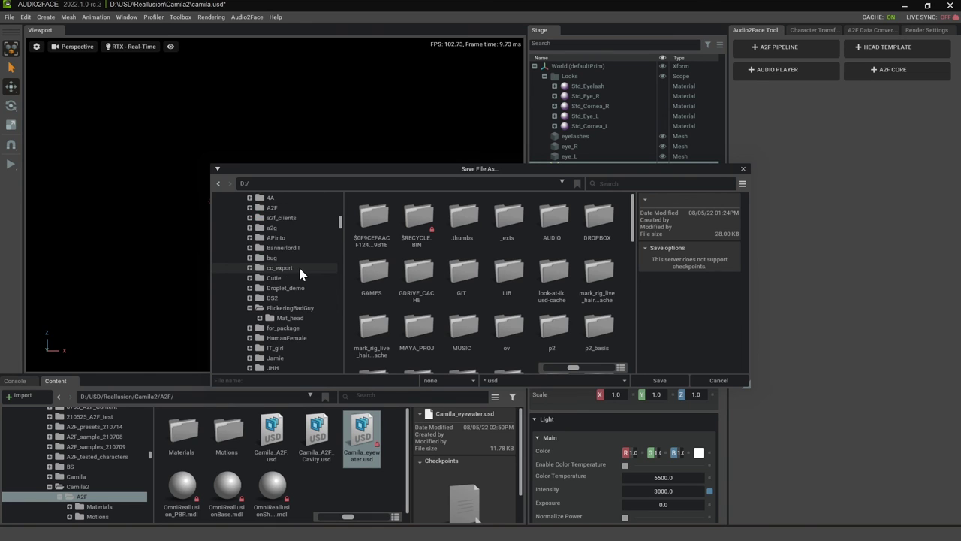
scroll(300, 272, "down", 10)
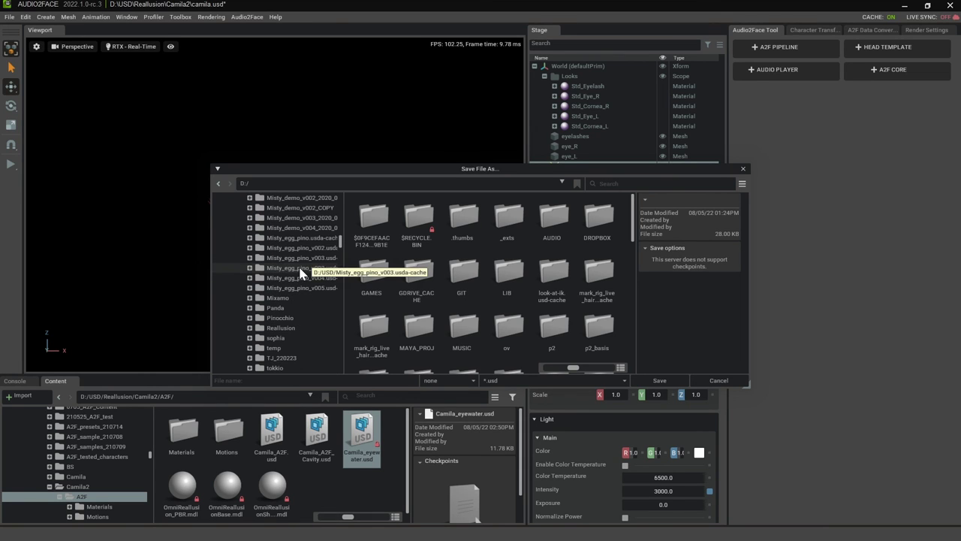
scroll(300, 272, "down", 3)
left_click(249, 244)
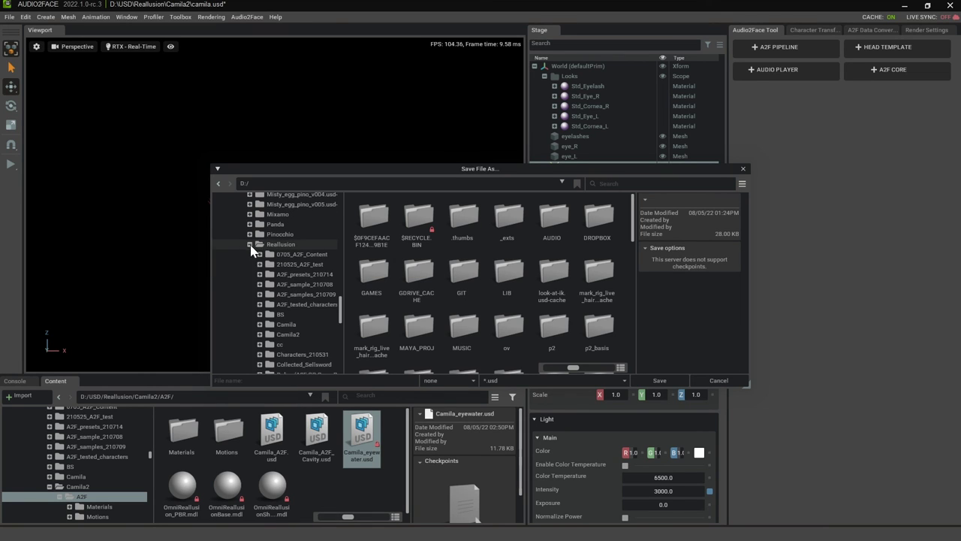
scroll(294, 309, "down", 3)
scroll(301, 315, "down", 2)
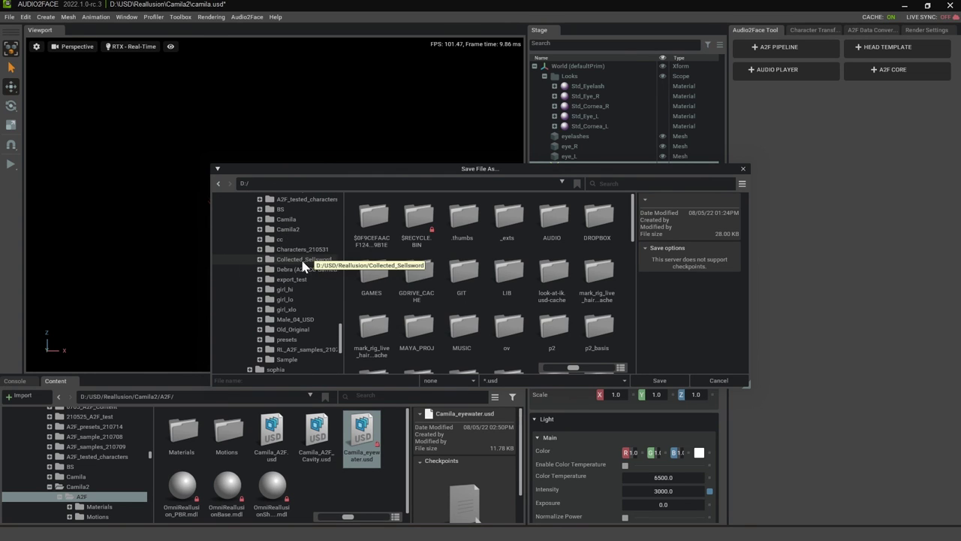
left_click(263, 229)
left_click(260, 229)
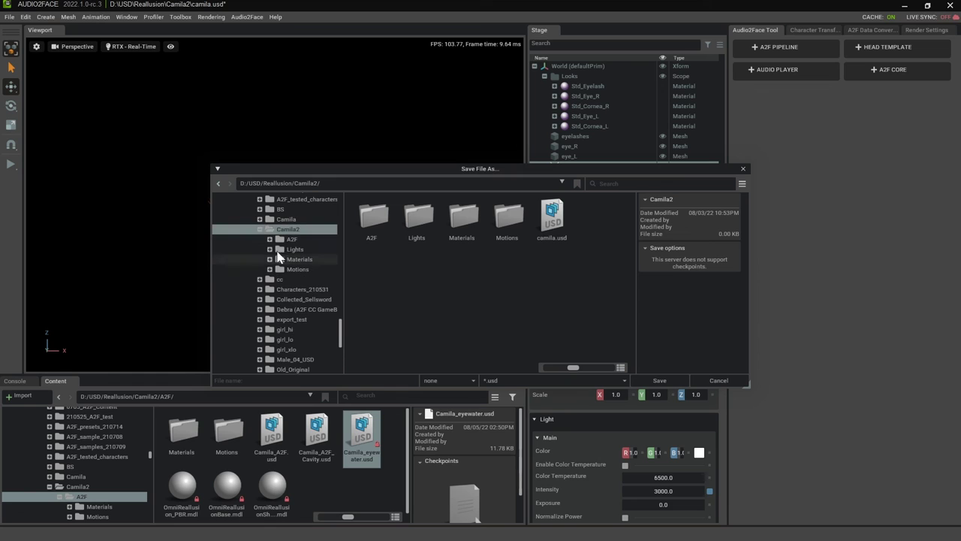
left_click(271, 239)
left_click(296, 238)
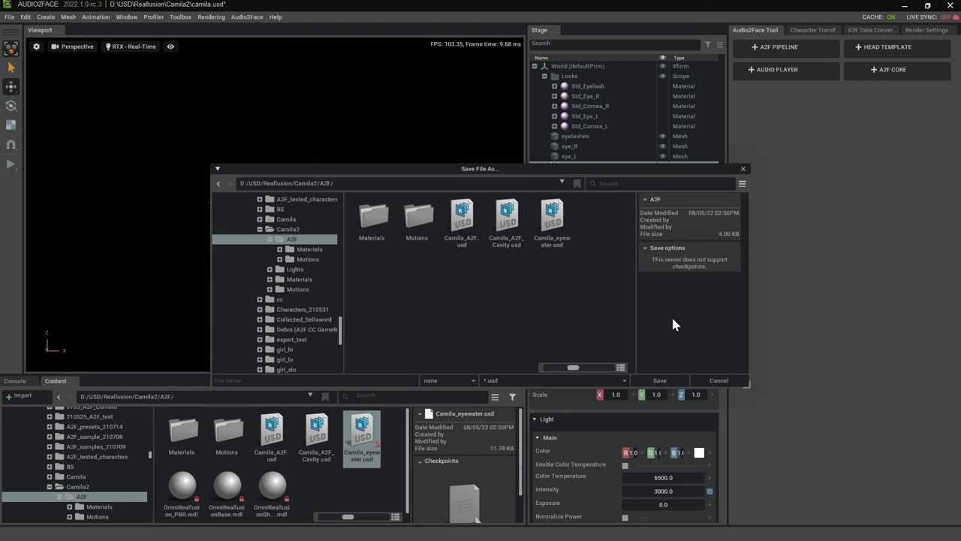
- Name the file Camila_eyes.usd and save it
left_click(564, 226)
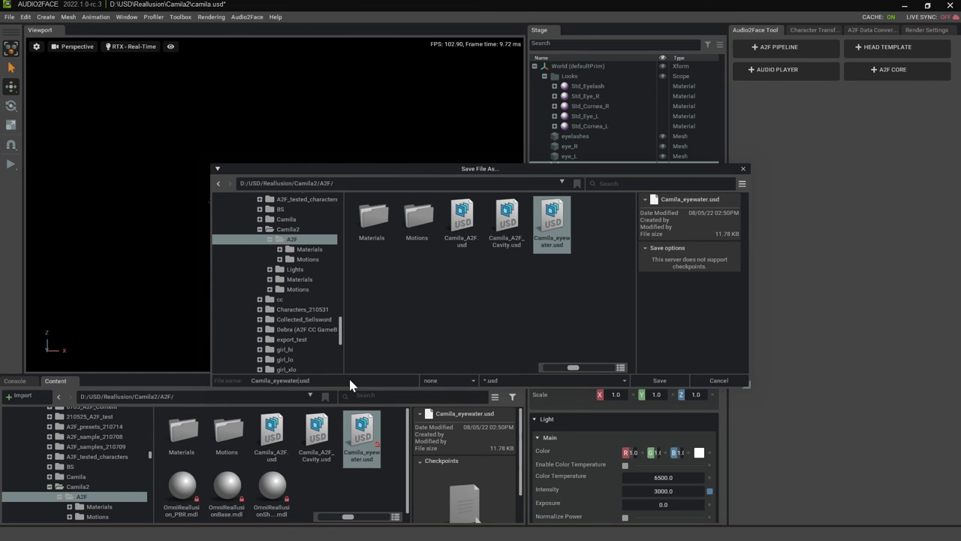
key("BackSpace")
key("BackSpace")
key("BackSpace")
key("BackSpace")
key("BackSpace")
type("balls")
key("Left")
key("BackSpace")
key("BackSpace")
key("BackSpace")
key("BackSpace")
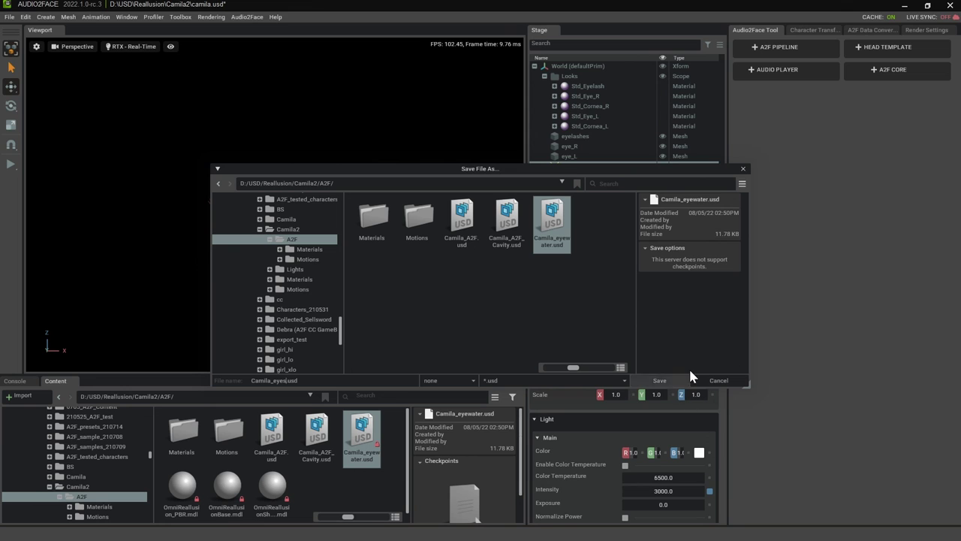
left_click(659, 380)
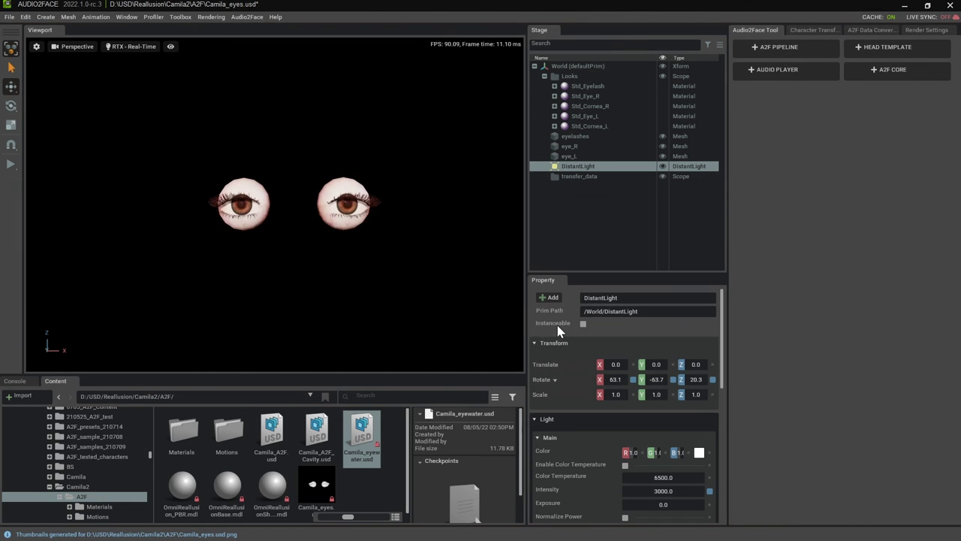
left_click(397, 292)
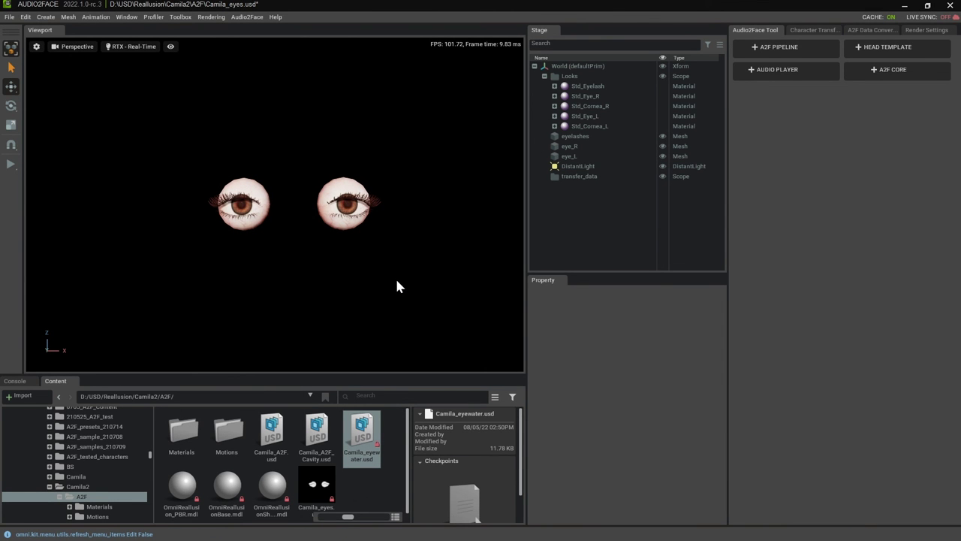